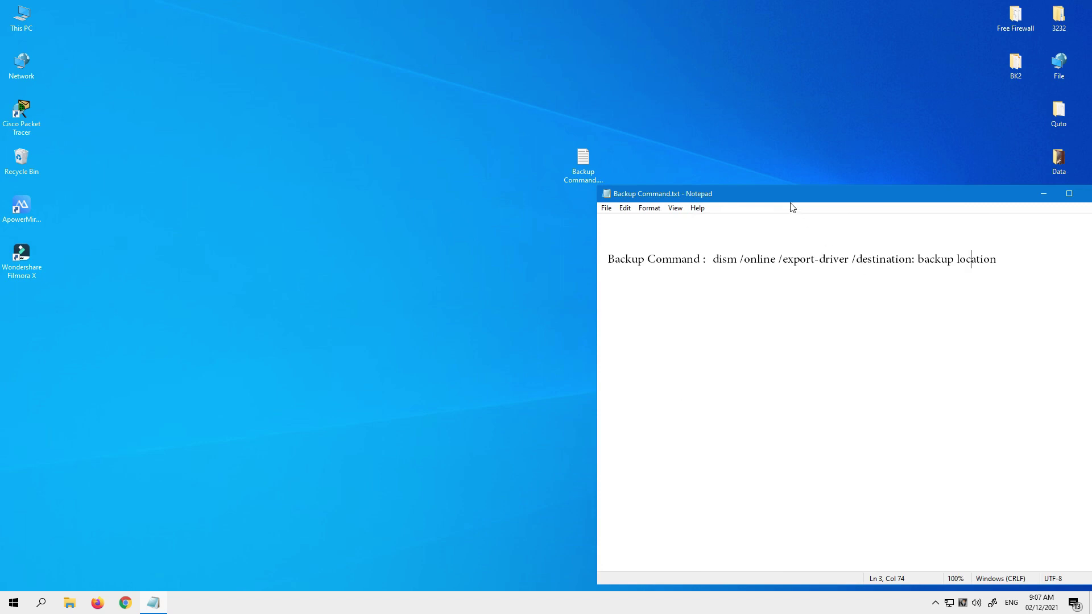
Remove the placeholder text "backup location" from the end of the backup command in the text file.
drag(799, 204, 811, 221)
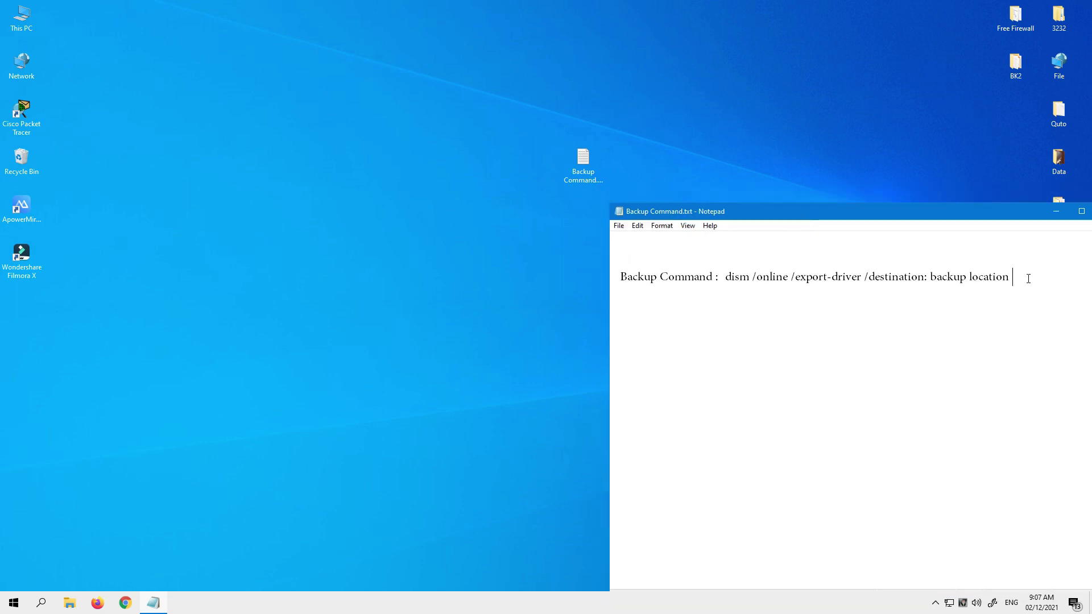
drag(1028, 279, 932, 280)
key(Delete)
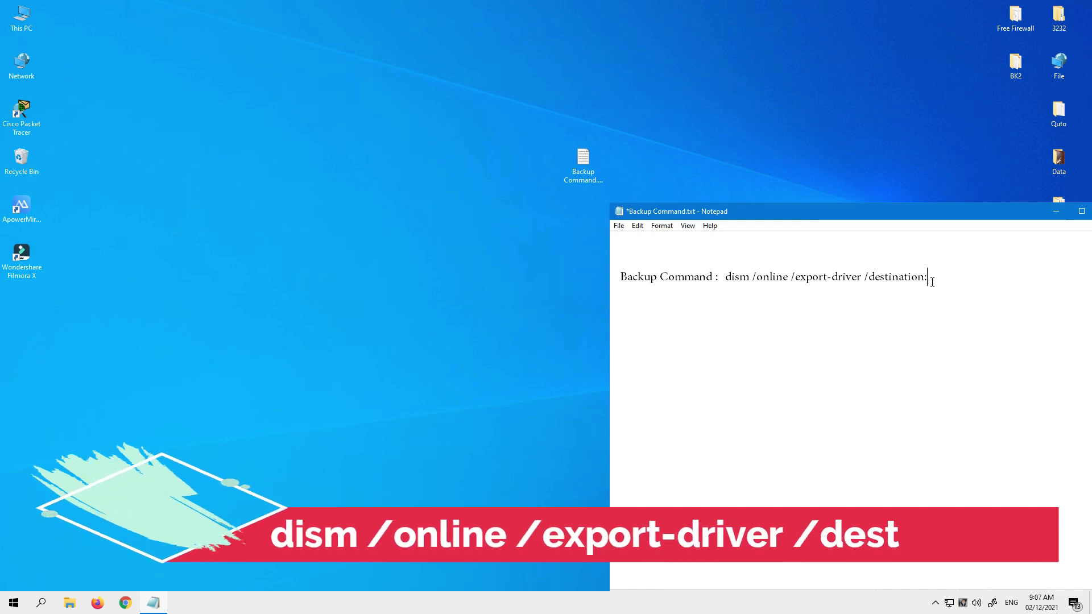
Create a new folder on the desktop and name it Driver.
right_click(284, 163)
mouse_move(383, 274)
click(438, 268)
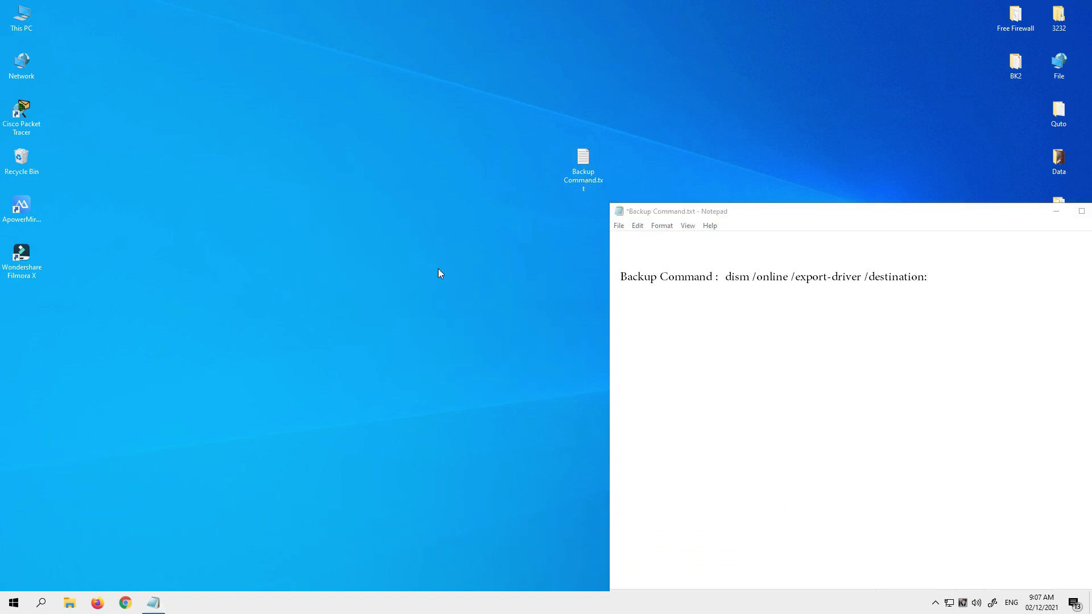
text(Driver)
text(baaaackup)
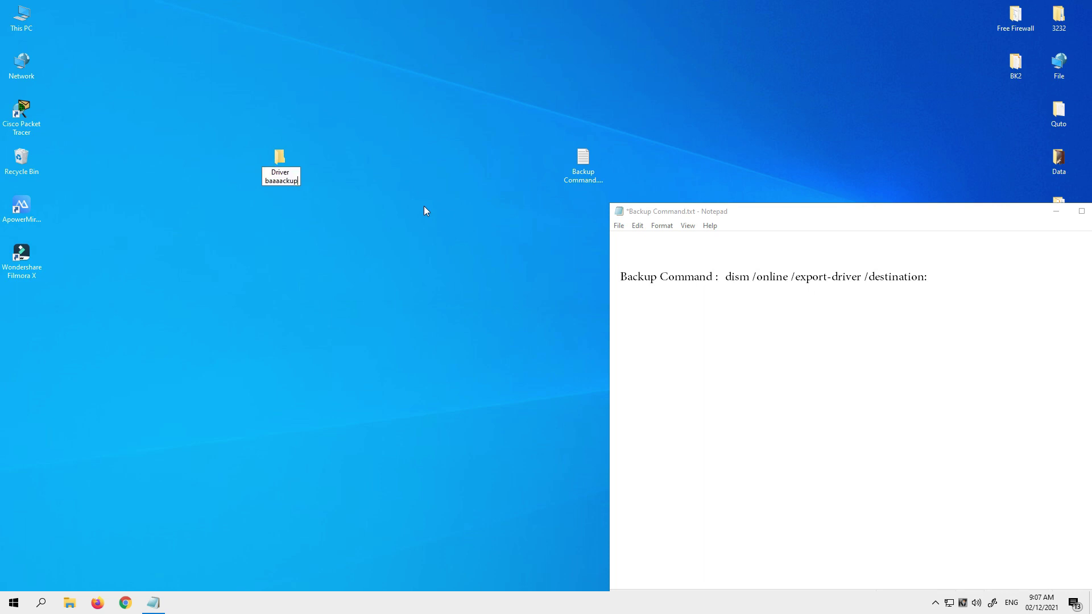
key(BackSpace)
key(BackSpace)
key(BackSpace)
key(BackSpace)
key(BackSpace)
key(BackSpace)
key(BackSpace)
text(ckup)
key(Return)
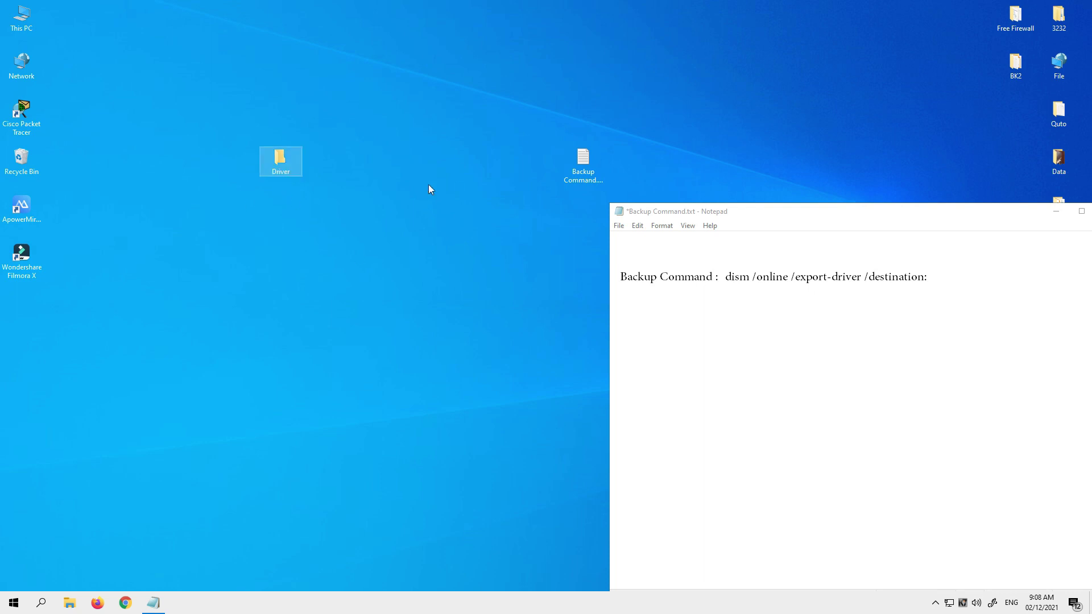
click(395, 188)
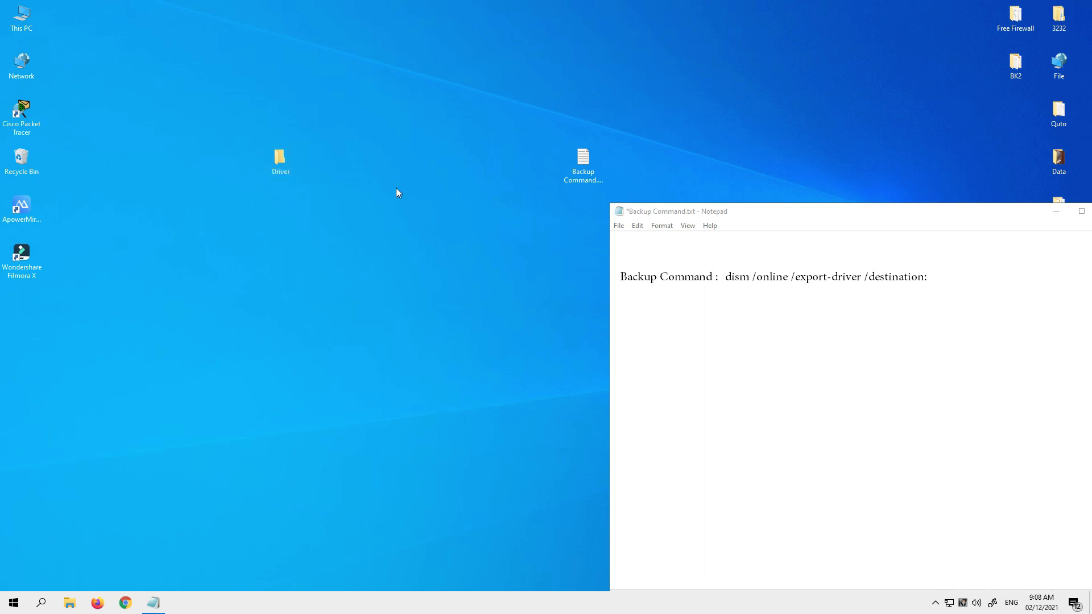
Open the Driver folder and copy its full path.
double_click(282, 159)
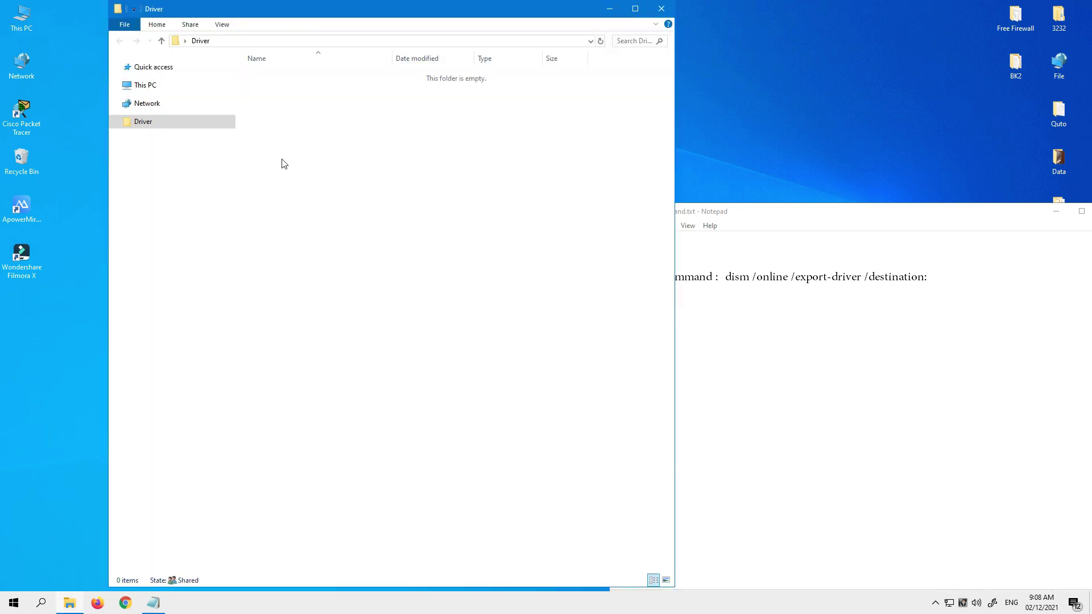
click(486, 40)
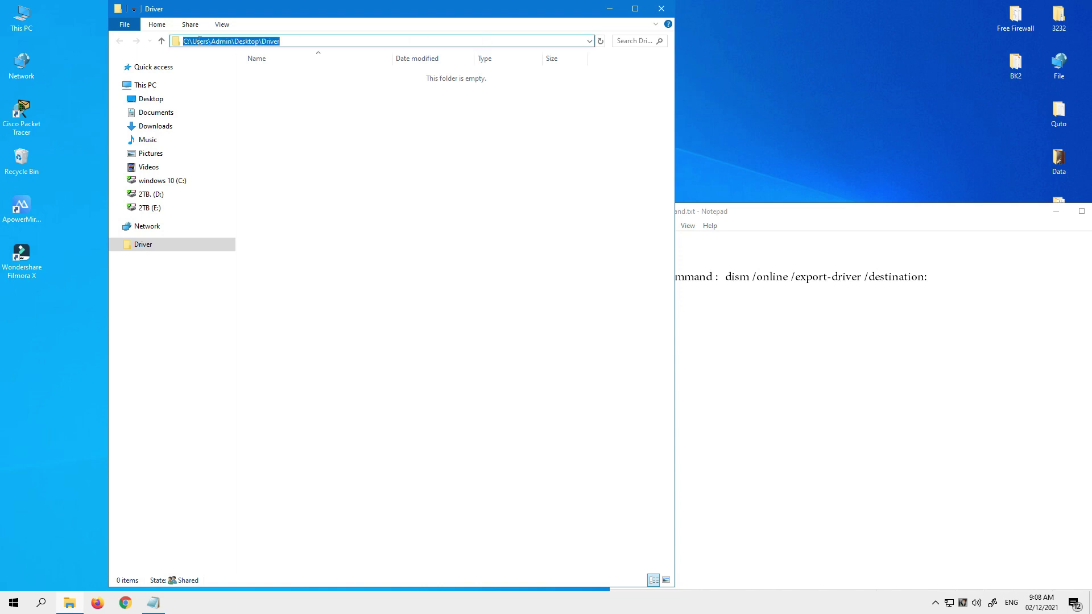
click(248, 42)
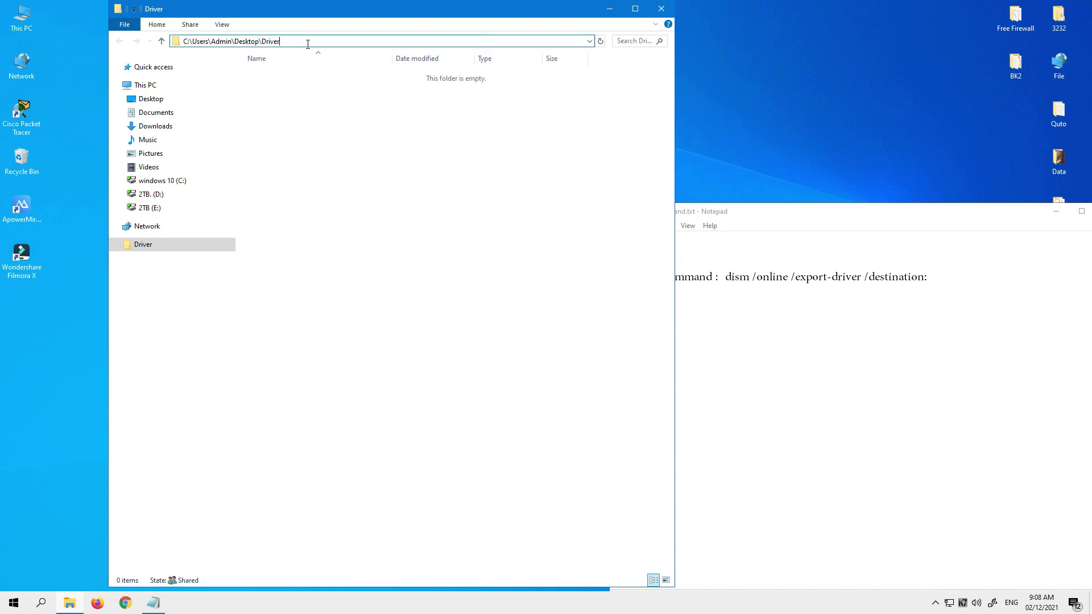
drag(295, 41, 180, 41)
key(ctrl+c)
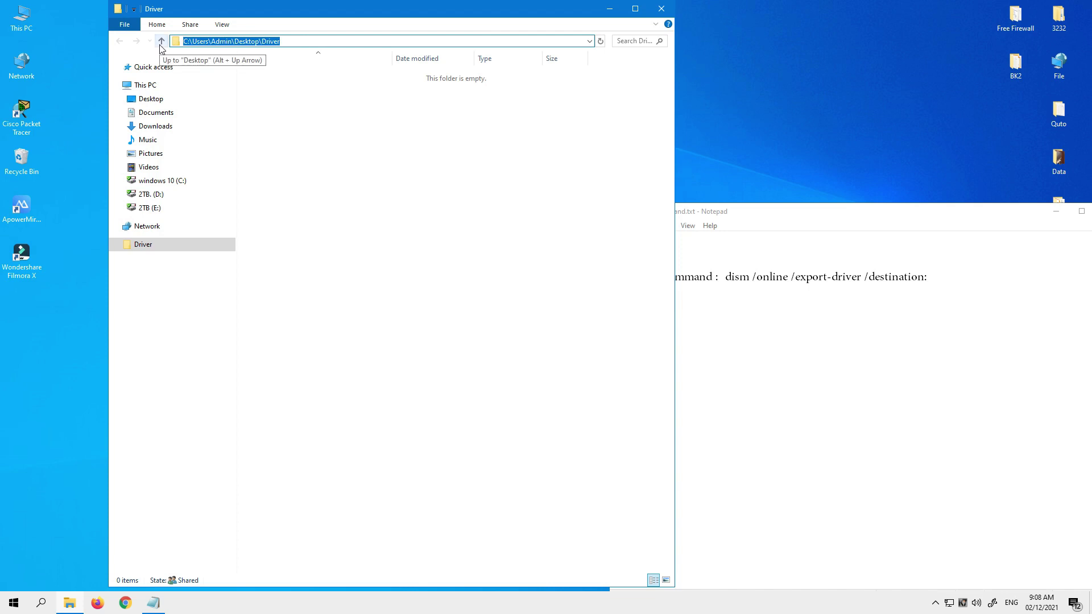
Paste the folder path C:\Users\Admin\Desktop\Driver directly after "/destination:" in the backup command and close the Driver folder window.
click(927, 278)
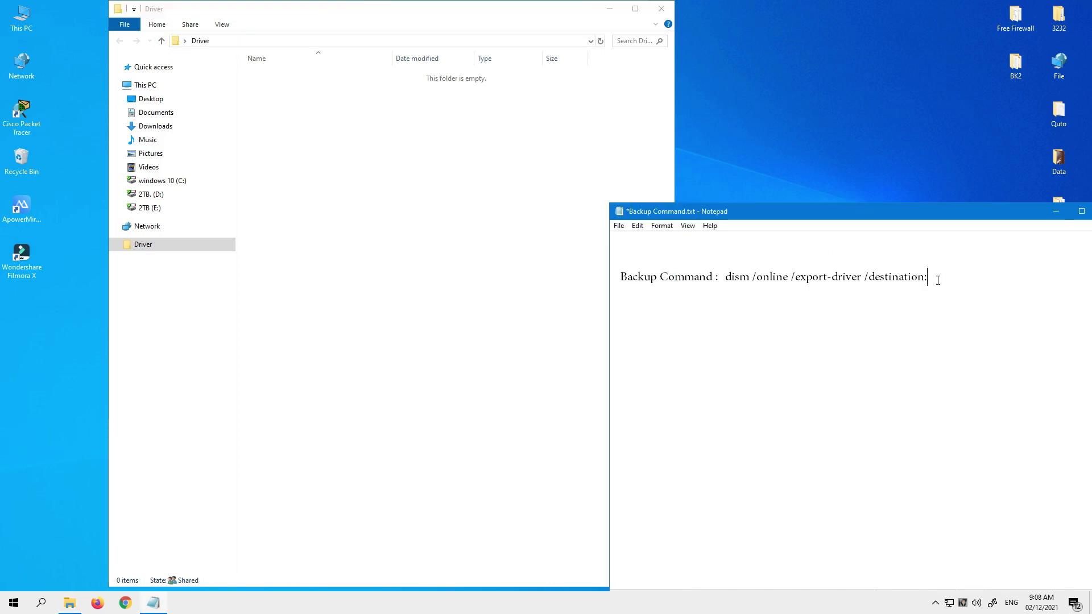
key(ctrl+v)
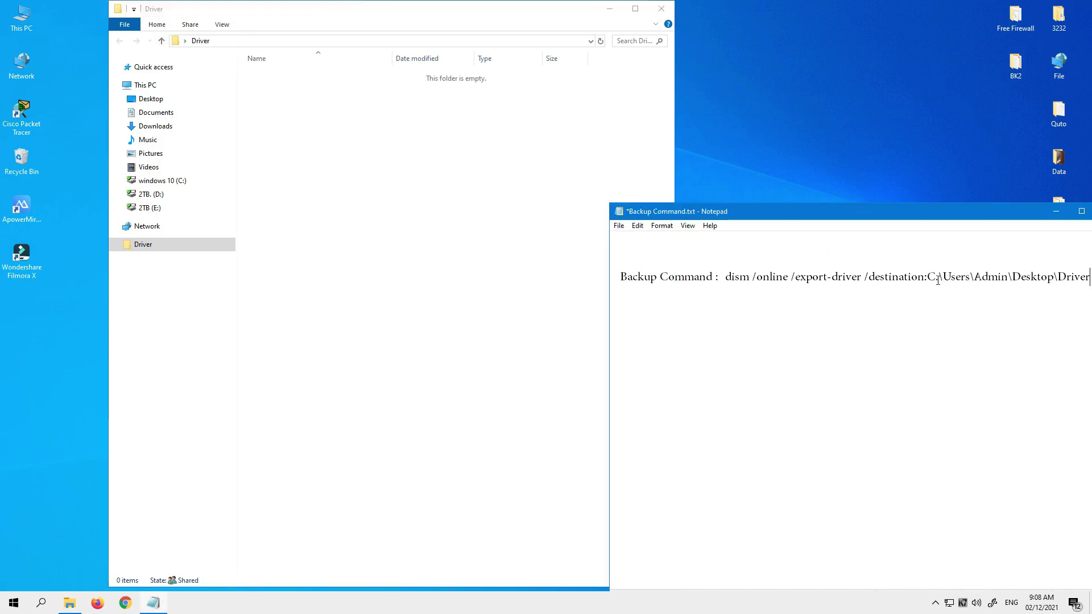
click(661, 9)
drag(892, 219, 592, 140)
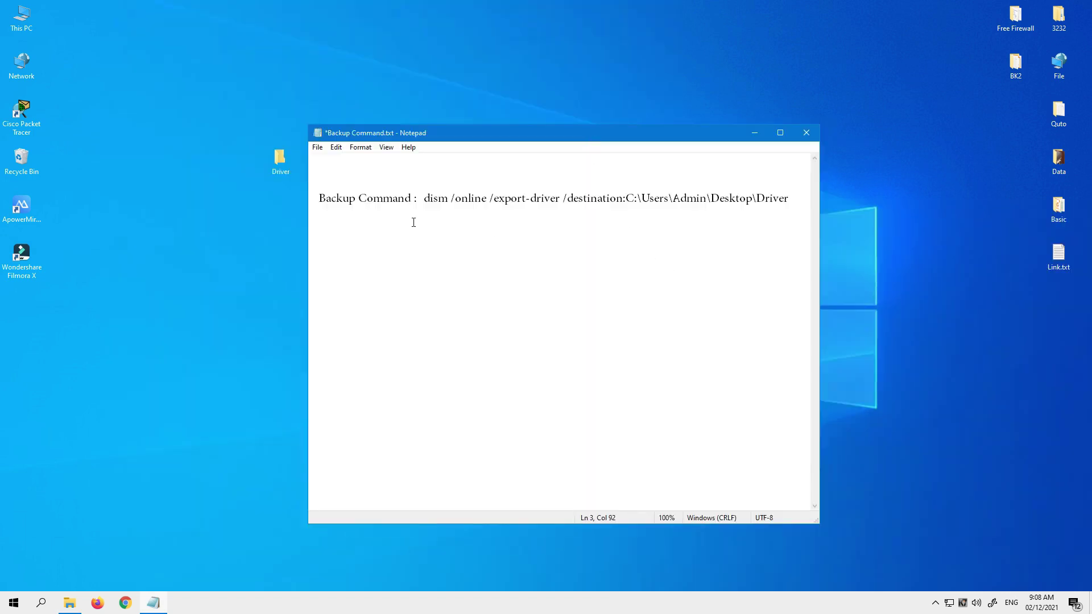
Copy the complete command from "dism" through the Driver folder path, leaving out the "Backup Command :" label.
drag(422, 205, 623, 205)
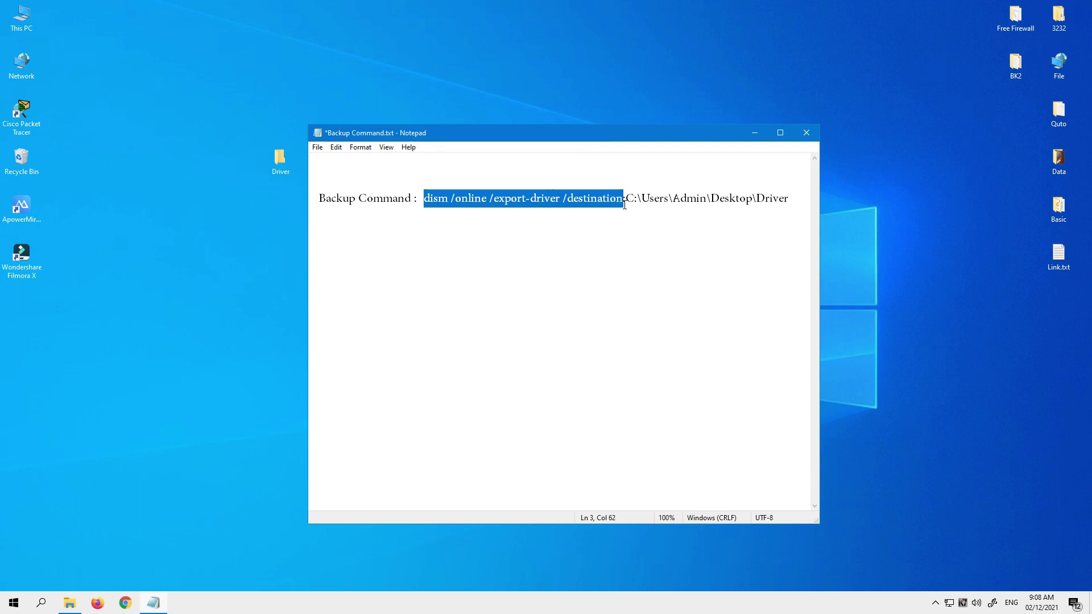
drag(626, 202, 770, 200)
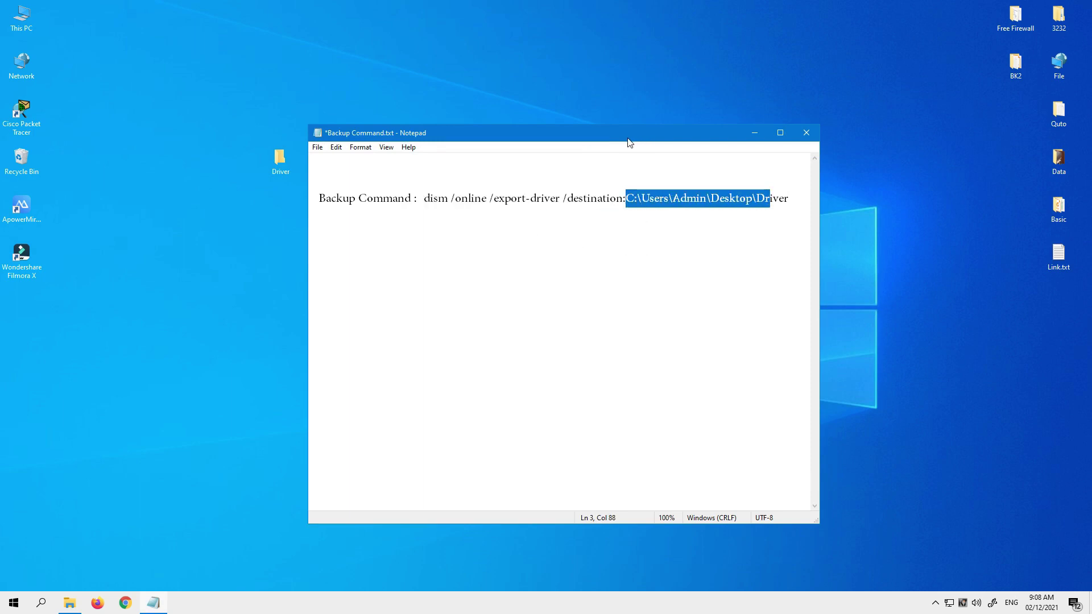
drag(627, 139, 798, 215)
click(882, 271)
drag(964, 273, 595, 273)
right_click(651, 275)
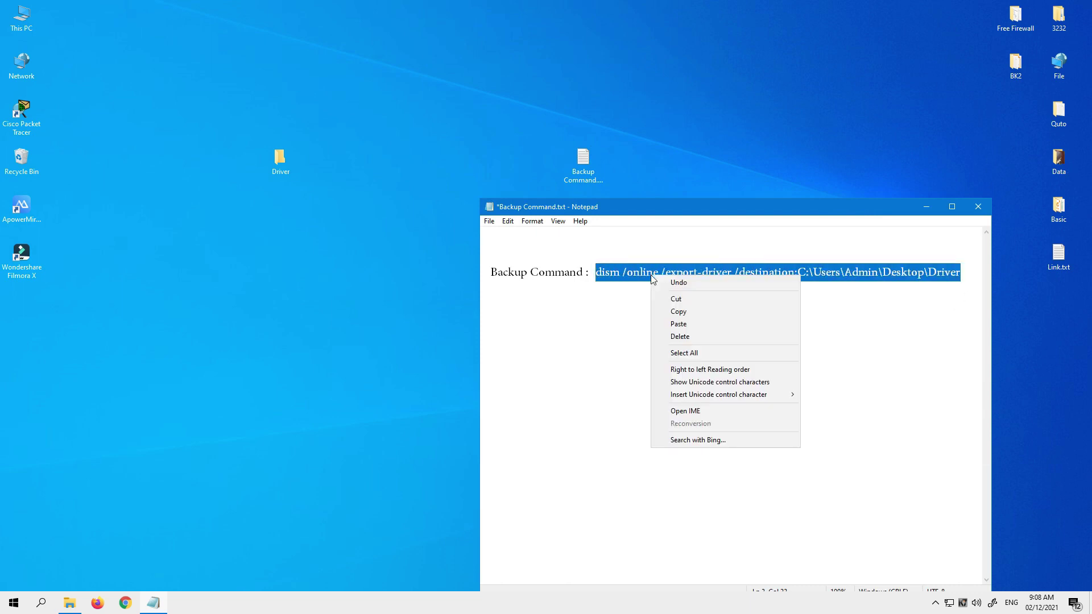
click(687, 311)
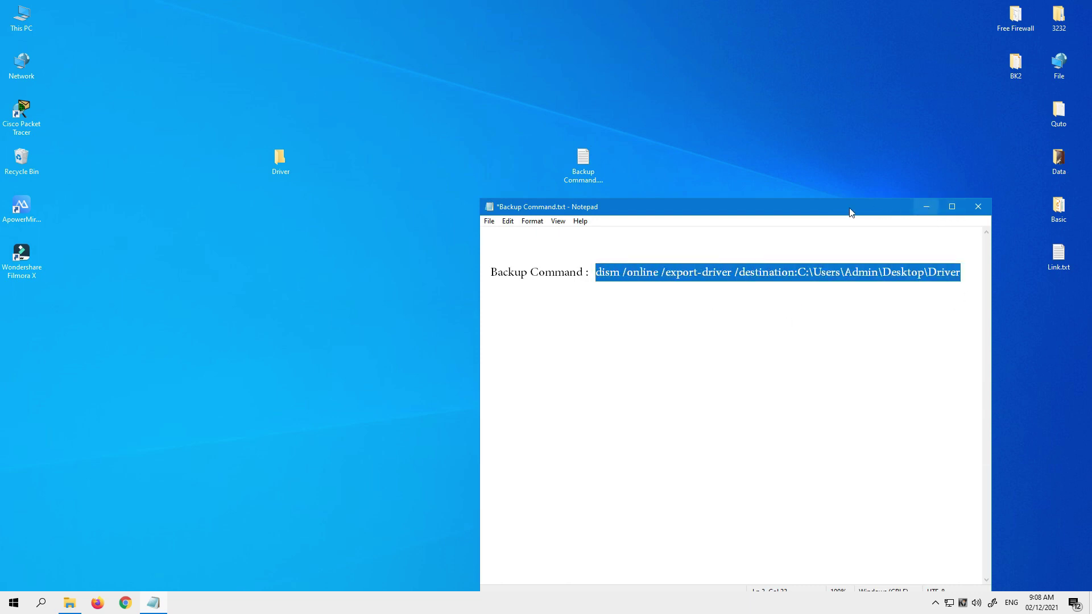
drag(851, 213, 1087, 218)
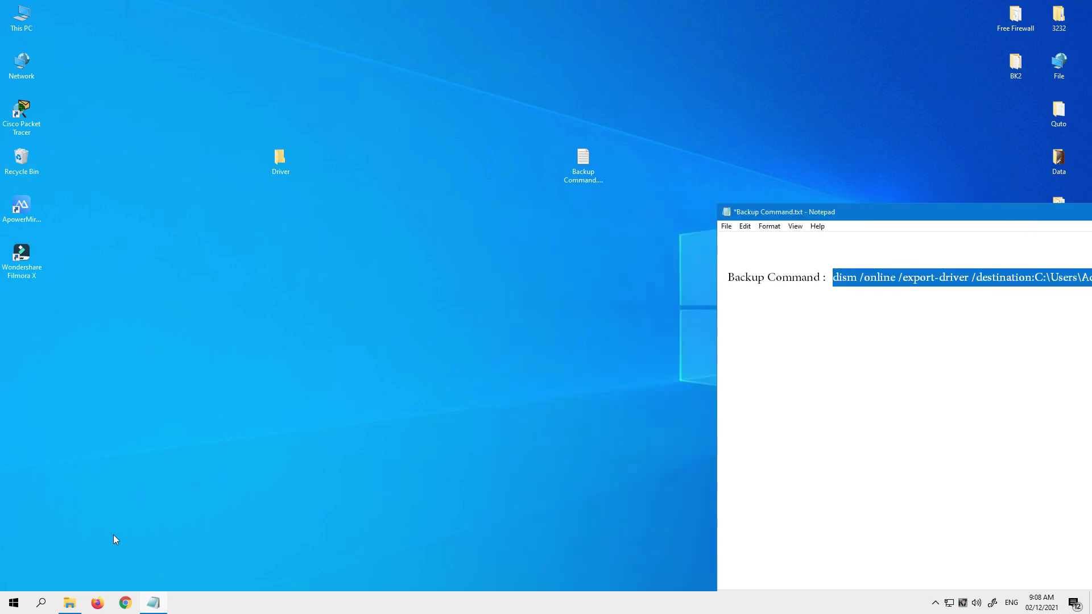
Search for cmd and launch Command Prompt as administrator.
click(46, 608)
text(cmd)
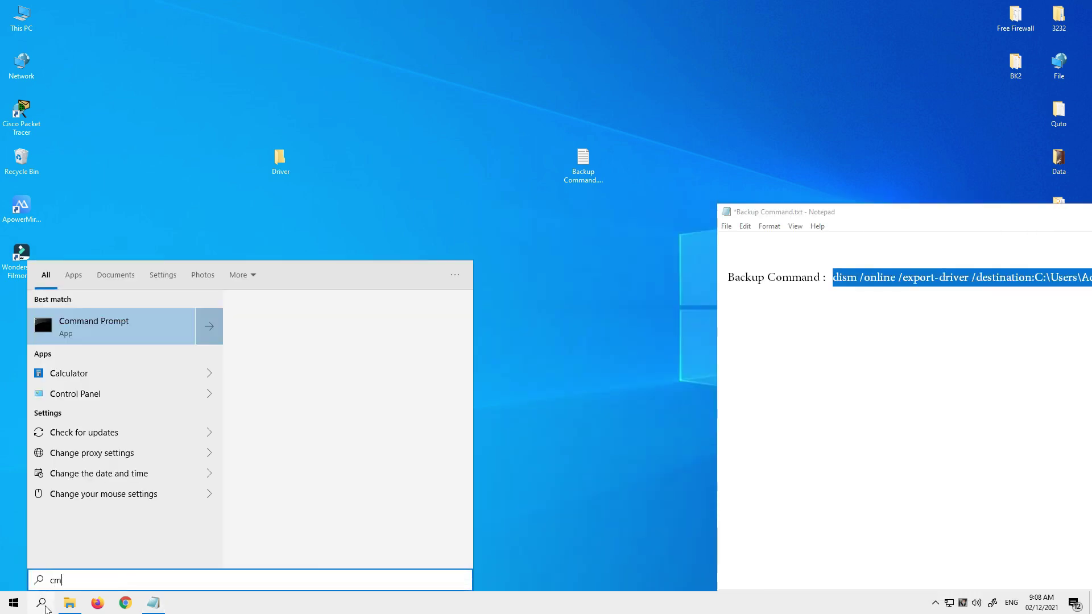
right_click(112, 335)
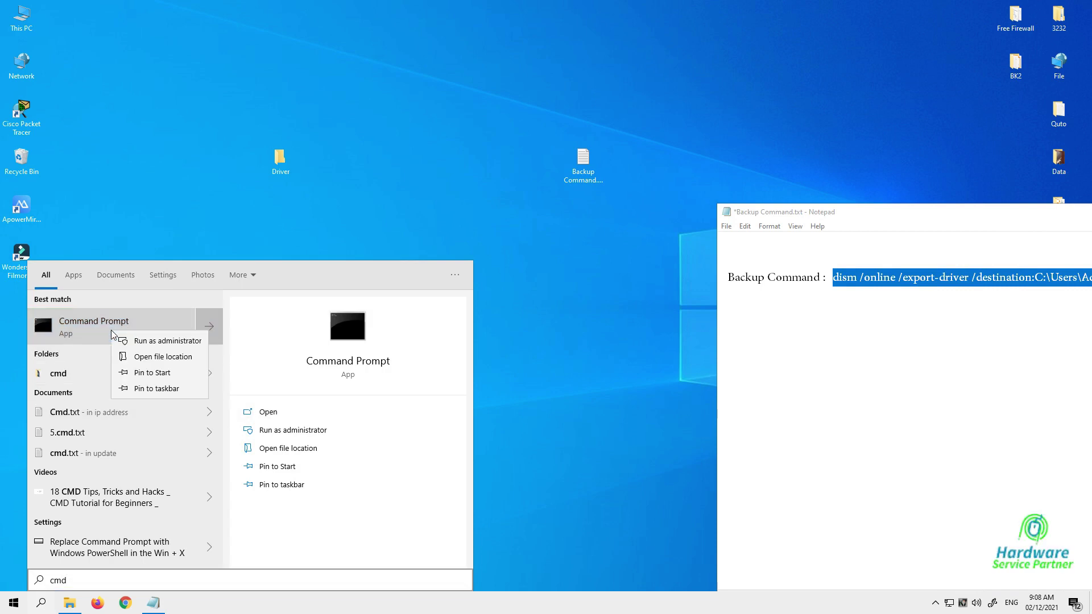
click(149, 341)
drag(403, 116, 761, 174)
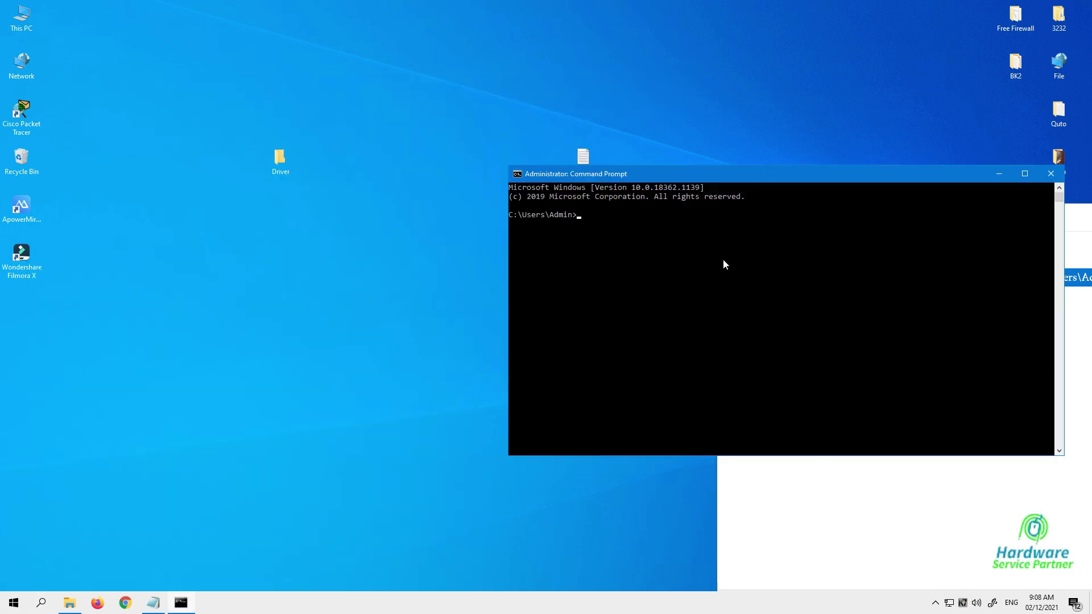
Run dism /online /export-driver /destination:C:\Users\Admin\Desktop\Driver and open the Driver folder from the desktop.
key(ctrl+v)
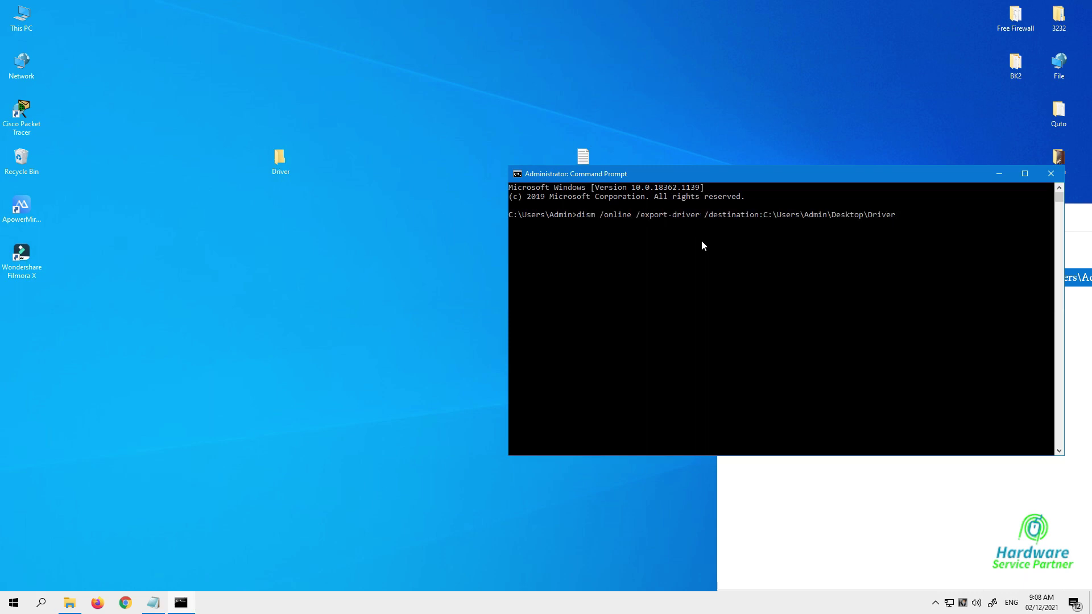
key(Return)
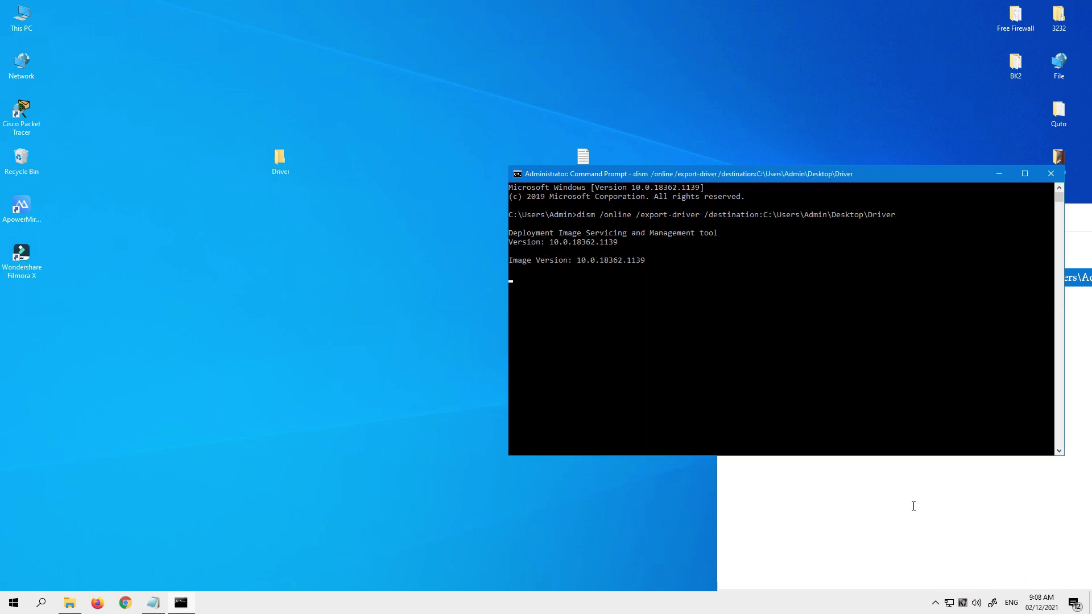
double_click(275, 168)
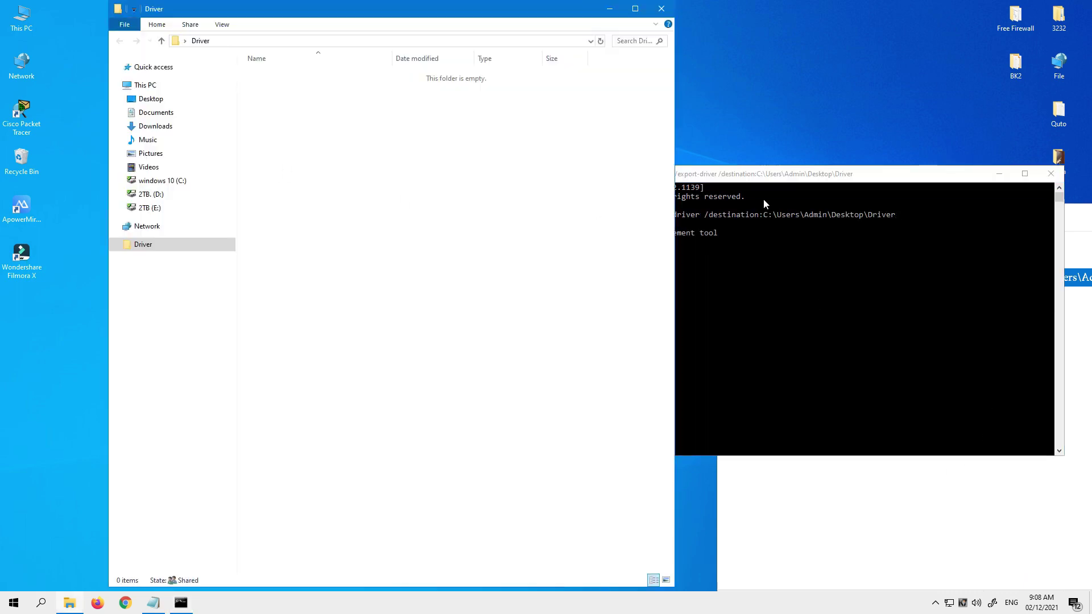
Close the Backup Command text file, saving its changes, and reposition and heighten the Command Prompt window beside the Driver folder.
drag(766, 180, 746, 104)
drag(1069, 211, 718, 286)
click(902, 275)
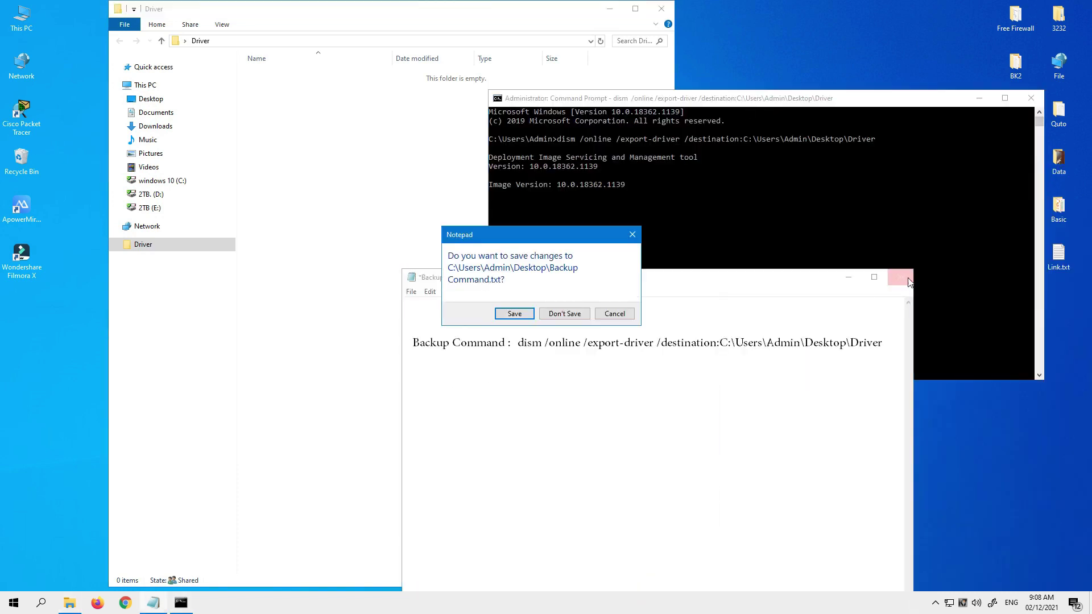
click(521, 312)
drag(777, 102, 842, 80)
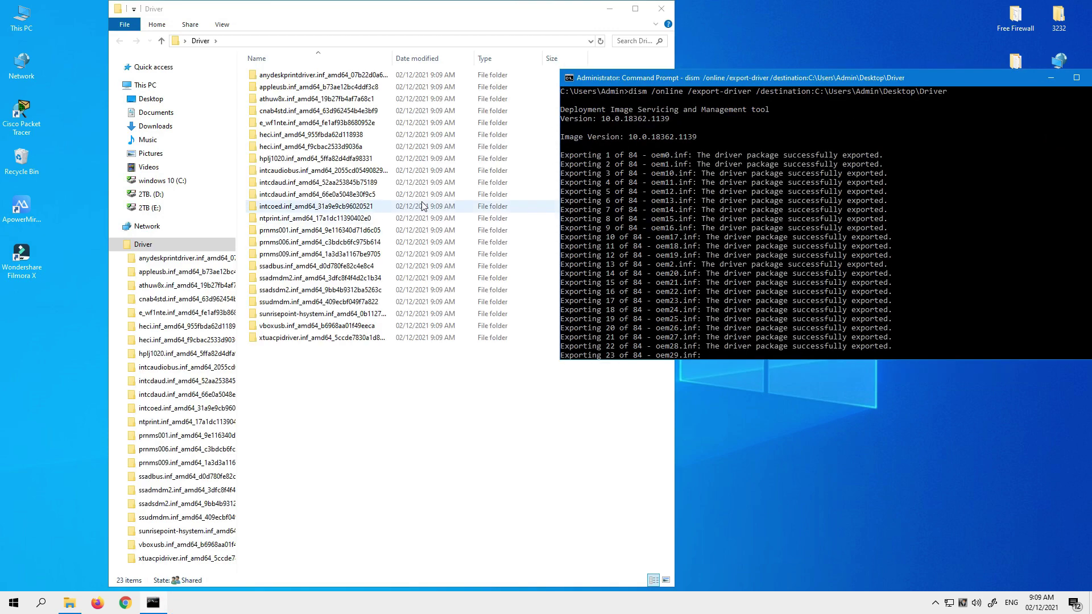
drag(861, 360, 870, 555)
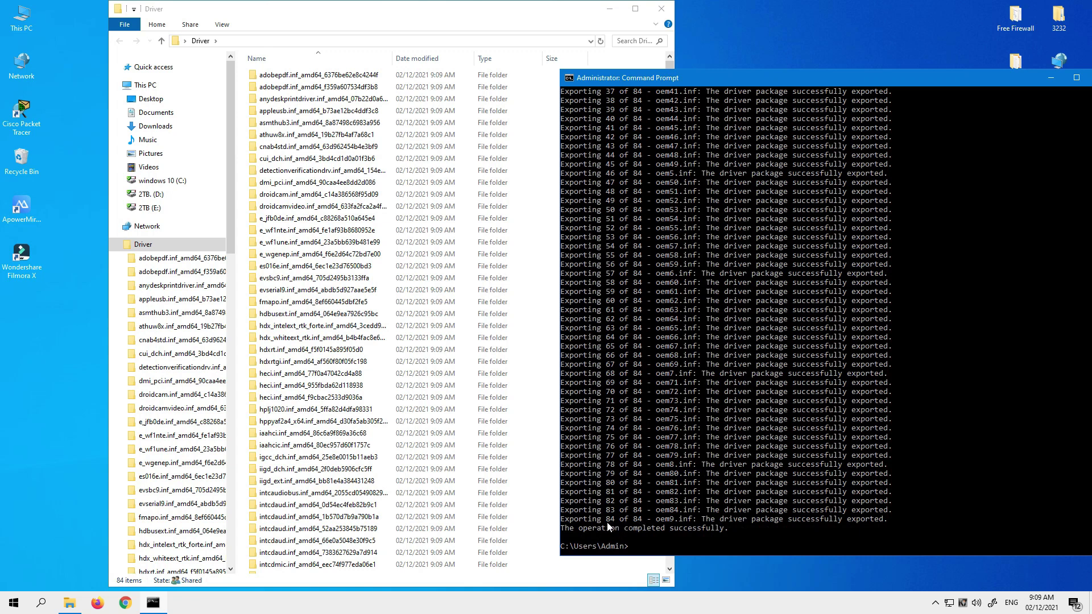
Compare the number of drivers exported in Command Prompt with the item count and contents of the reopened Driver folder.
drag(565, 519, 647, 525)
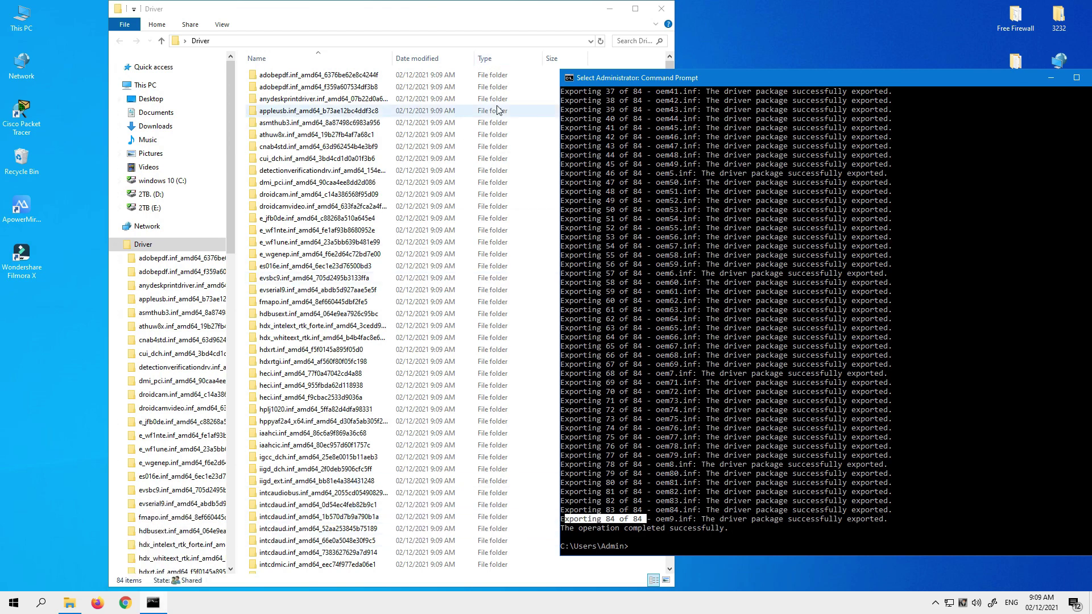
click(661, 8)
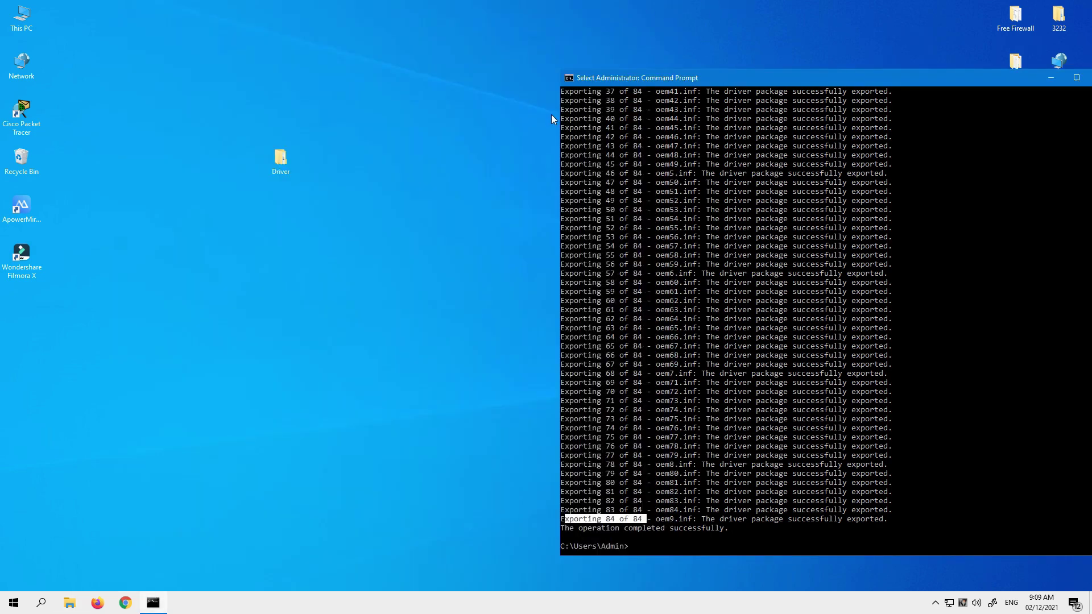
double_click(274, 159)
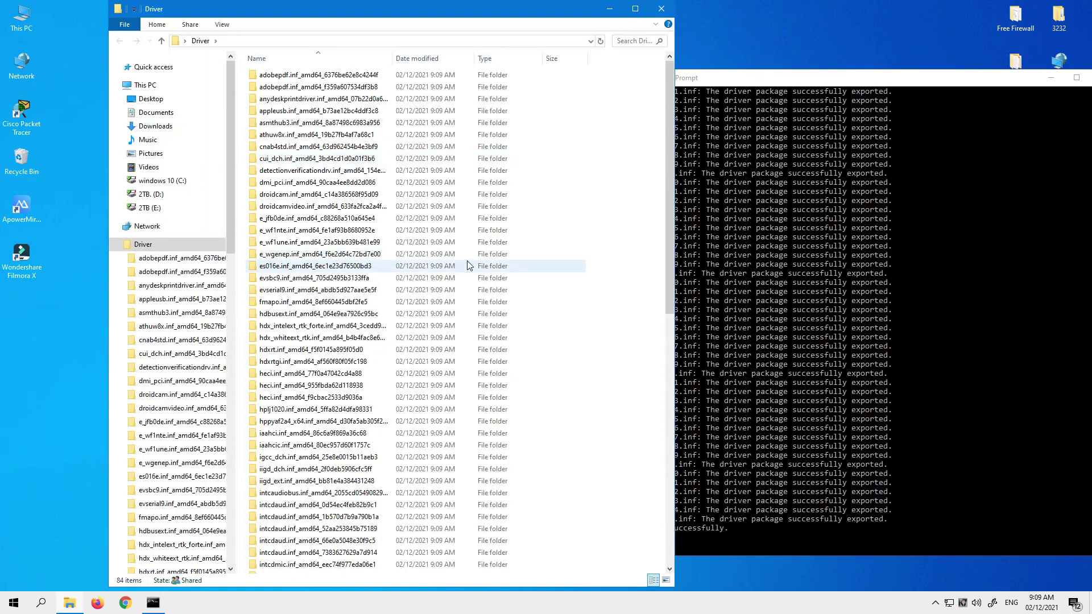
scroll(432, 288, up, 7)
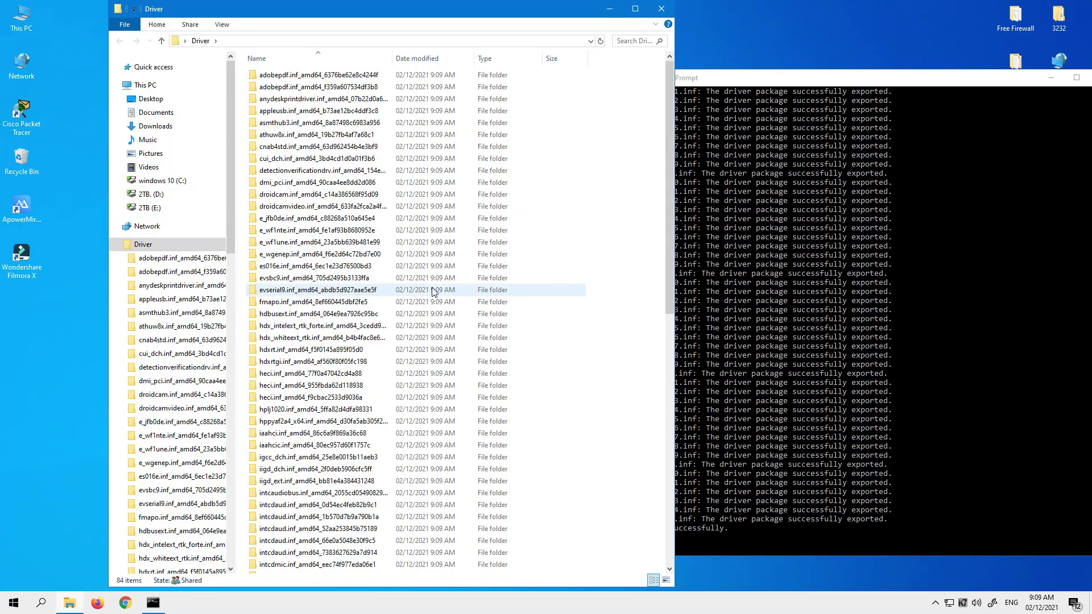
drag(565, 518, 645, 520)
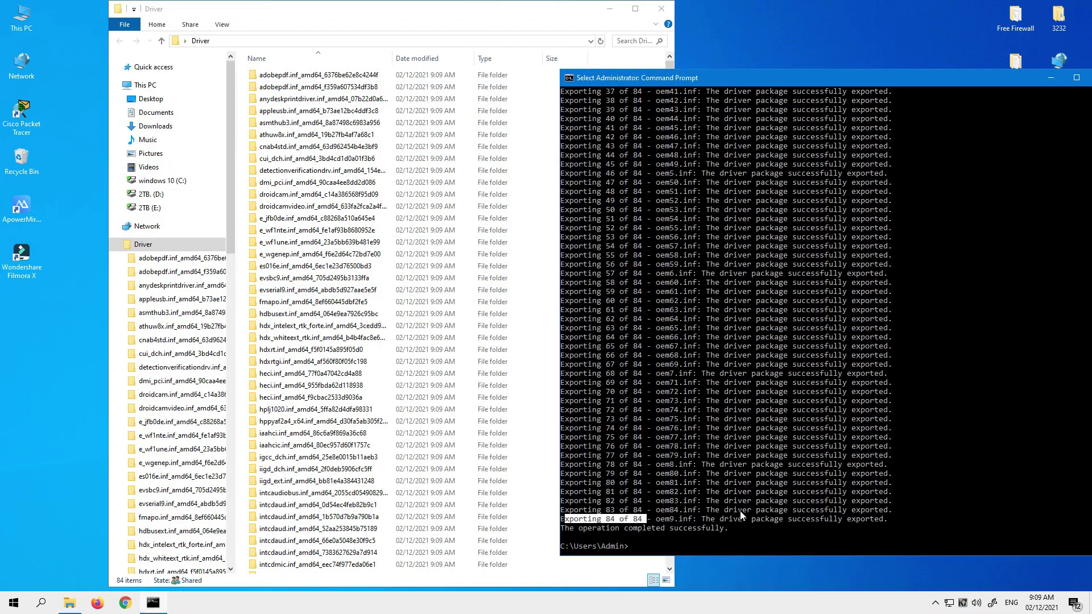
click(118, 581)
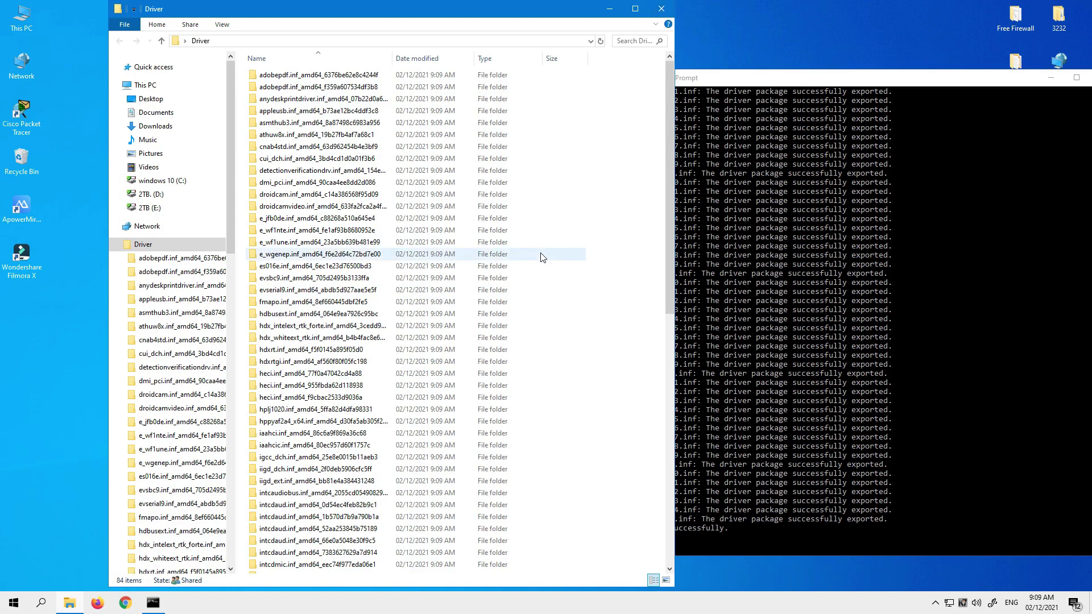
scroll(541, 257, down, 14)
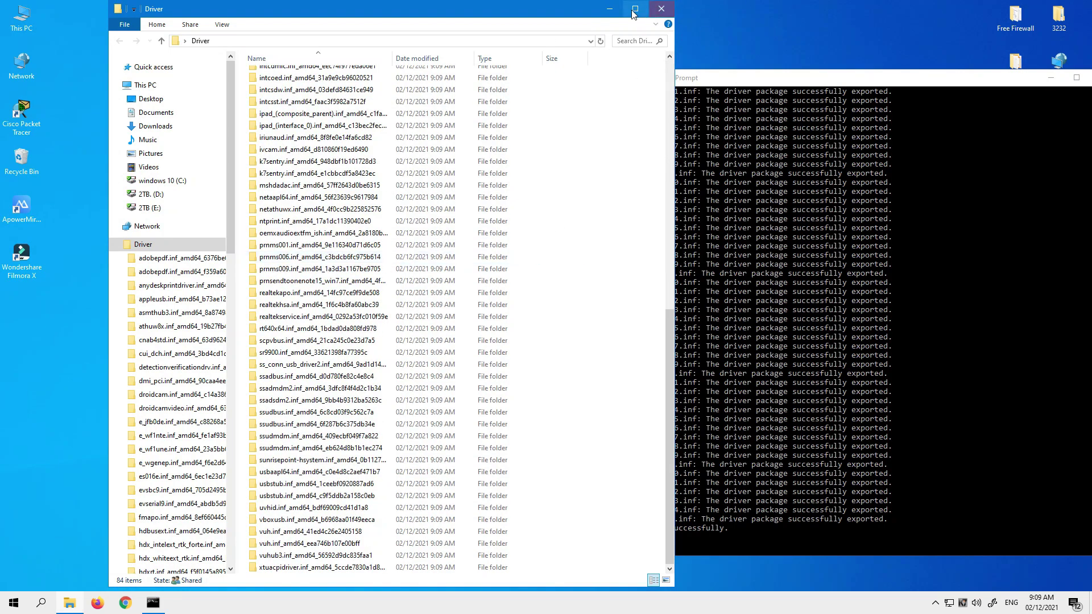
Maximize the Driver folder window and display its contents as large icons.
click(633, 10)
click(114, 20)
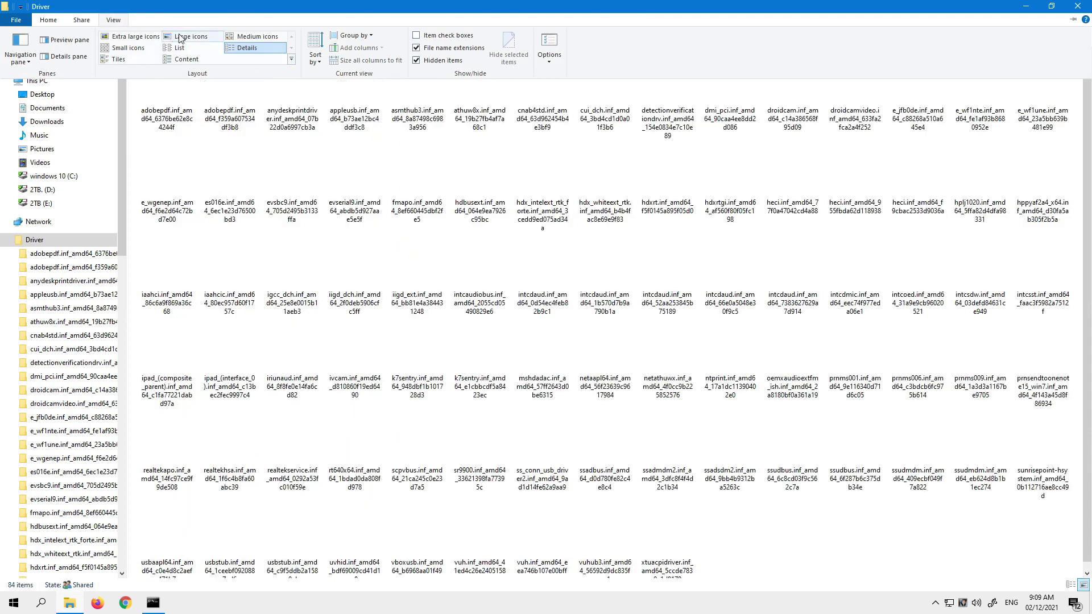
click(180, 37)
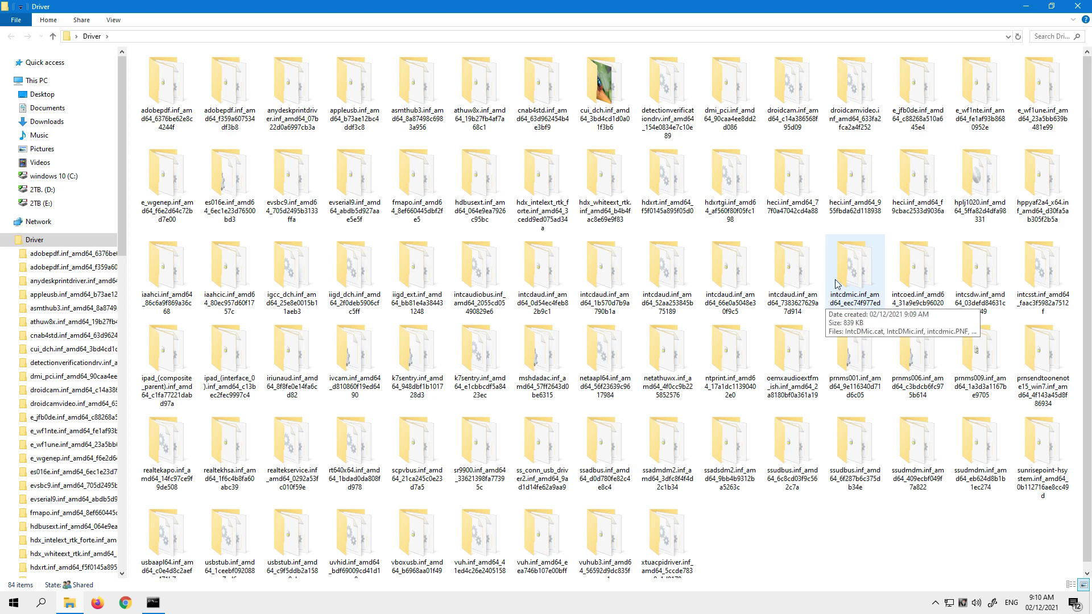
Examine the exported files inside the cui_dch.inf and hdxrtgi.inf driver folders, returning to the Driver folder after each.
double_click(606, 112)
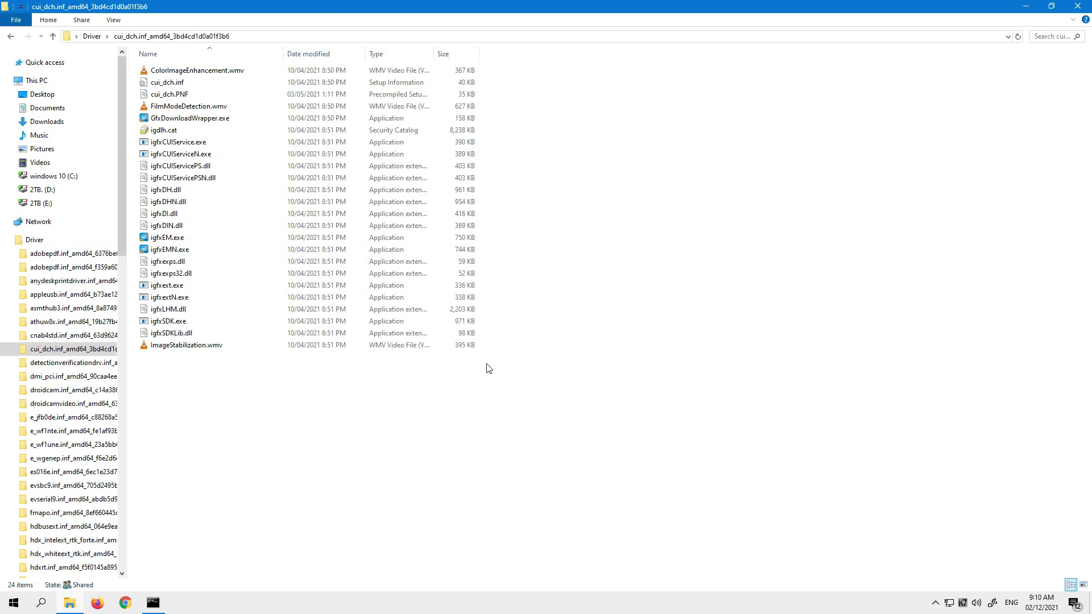
key(alt+Left)
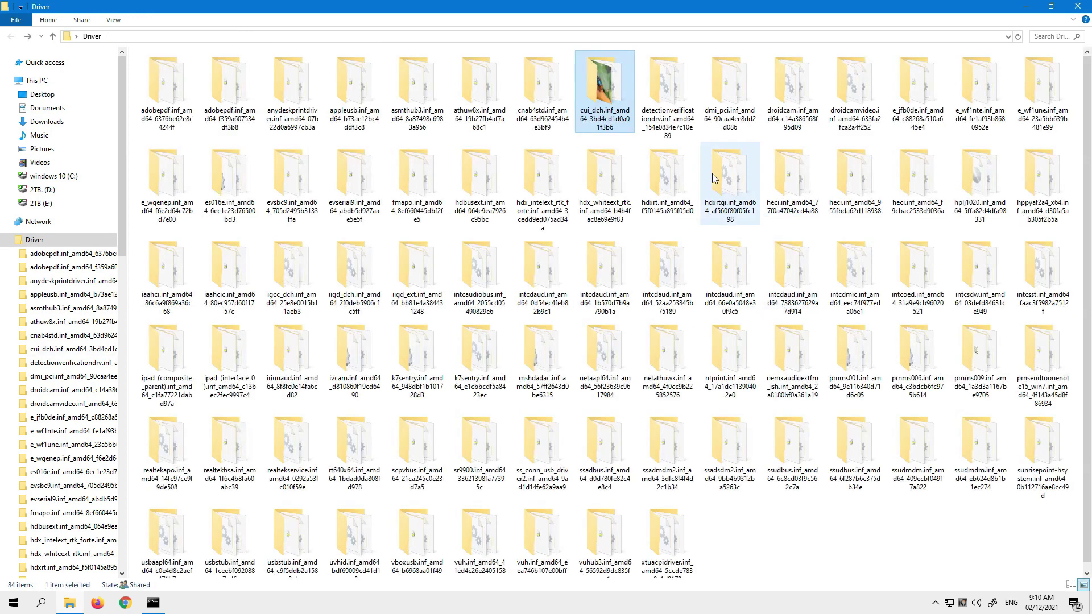
double_click(732, 200)
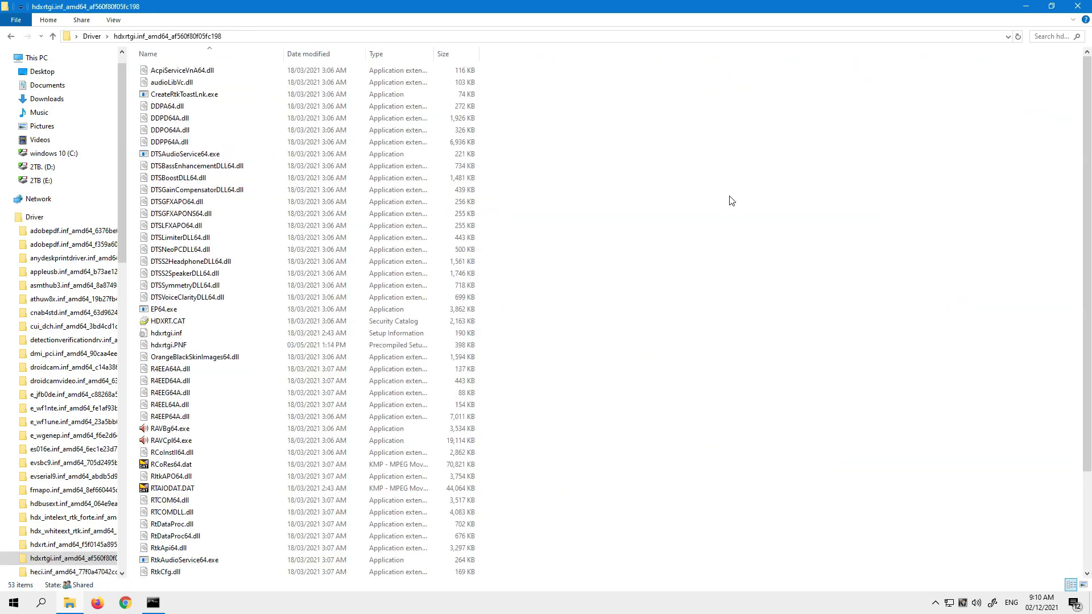
scroll(731, 201, down, 1)
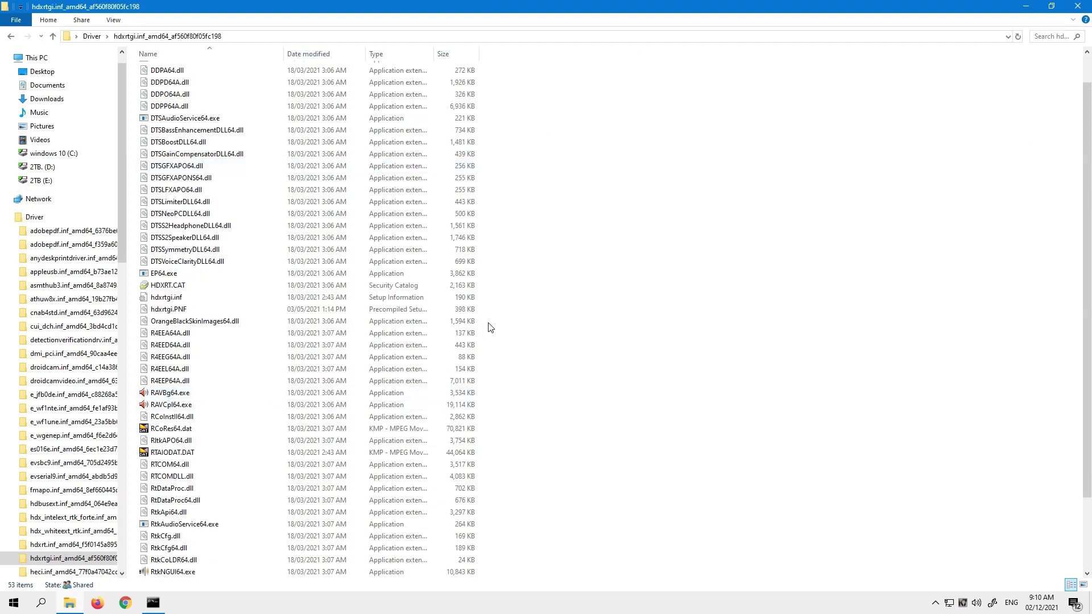
scroll(490, 328, down, 2)
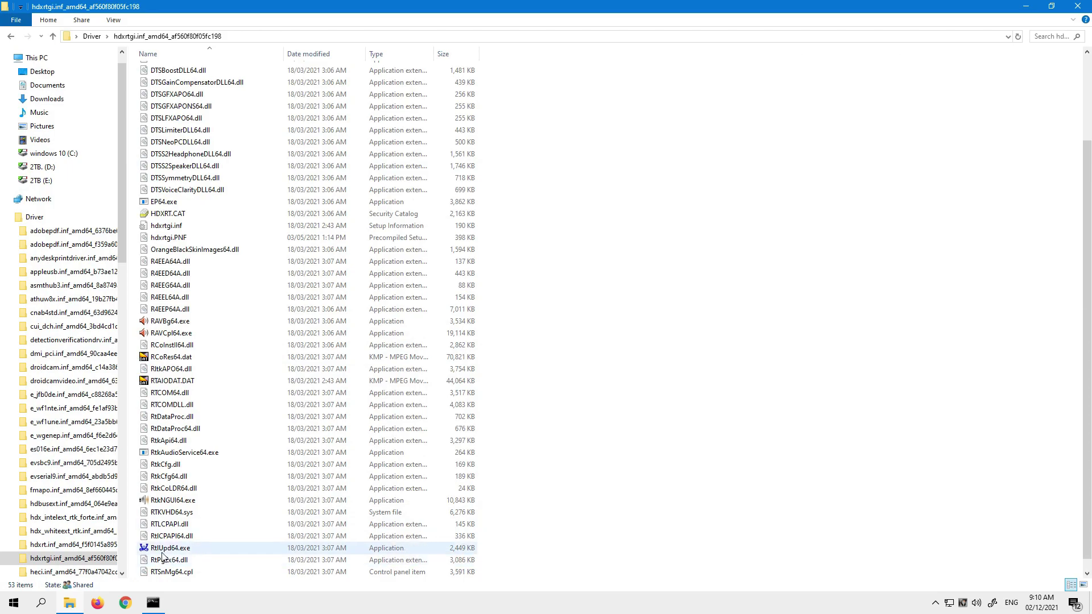
key(alt+Left)
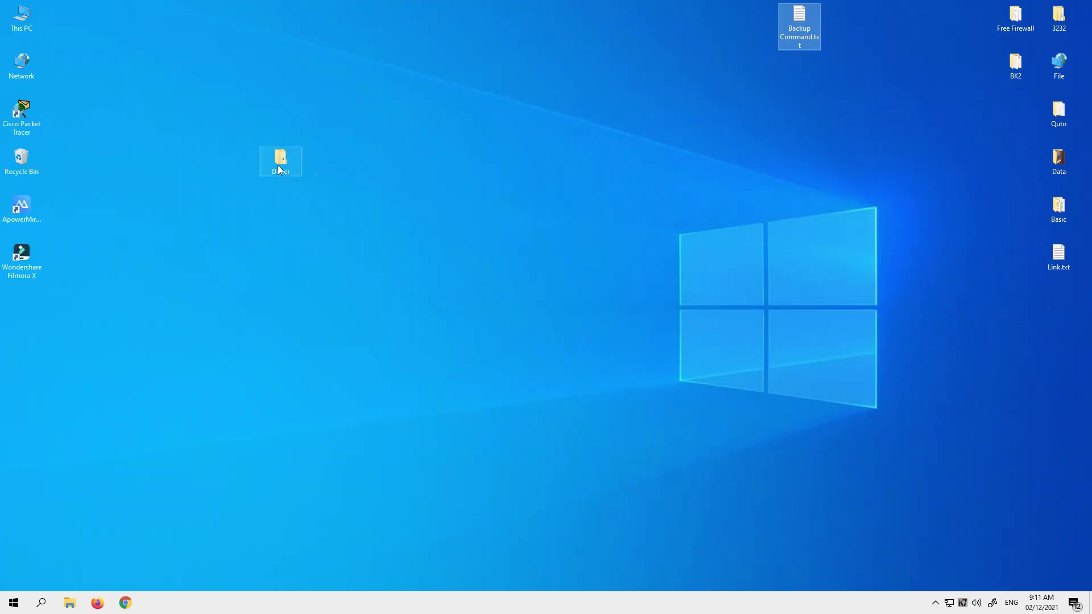
Move the Driver folder icon to the middle of the desktop and open it in a window covering part of the screen.
drag(278, 165, 624, 166)
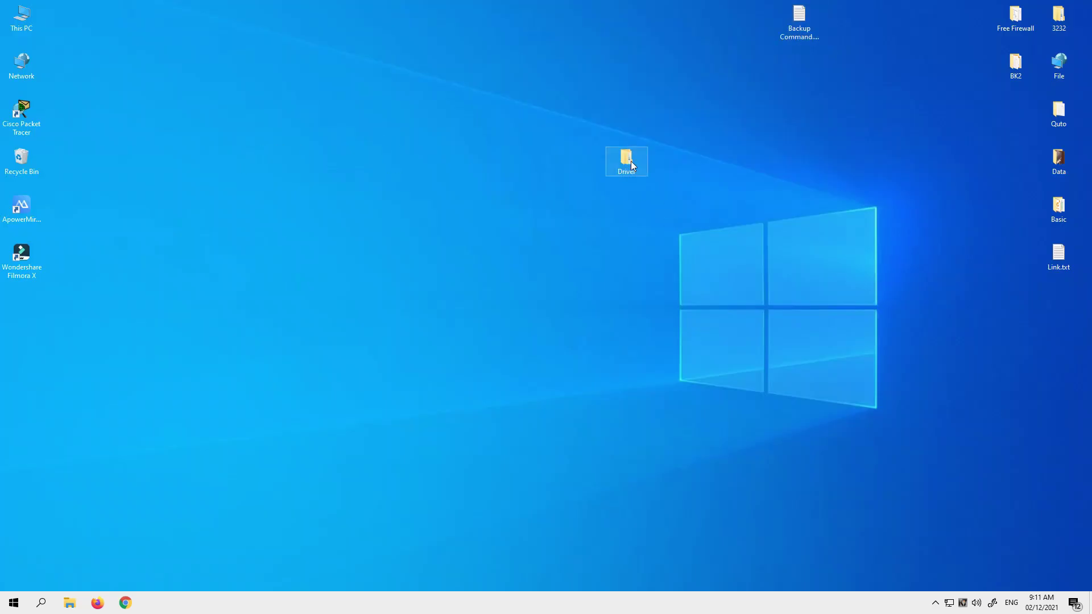
double_click(630, 161)
double_click(800, 5)
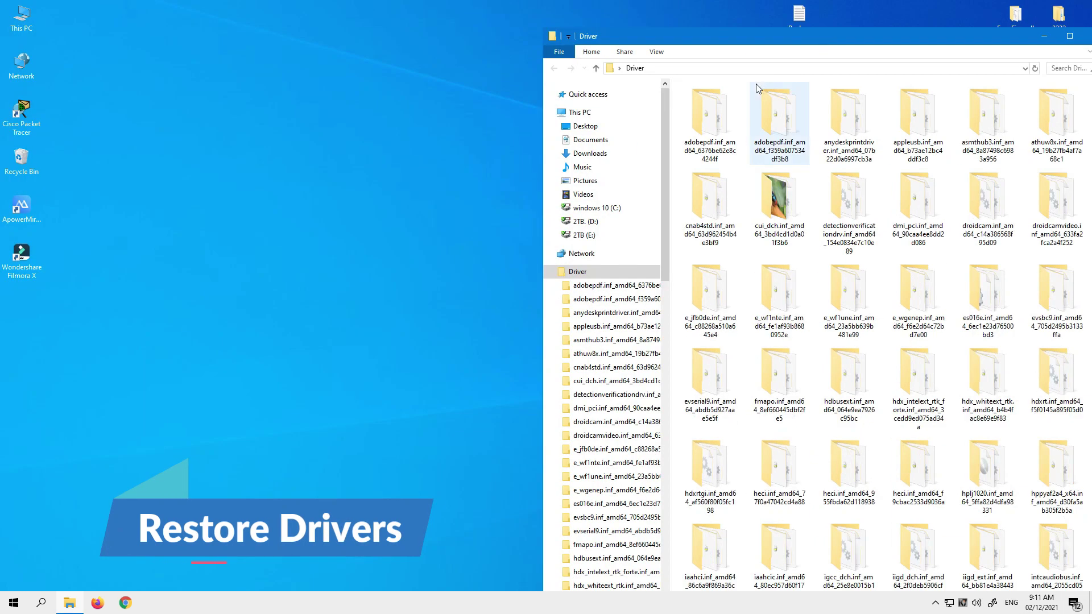
Open Computer Management for This PC and display Device Manager.
right_click(21, 29)
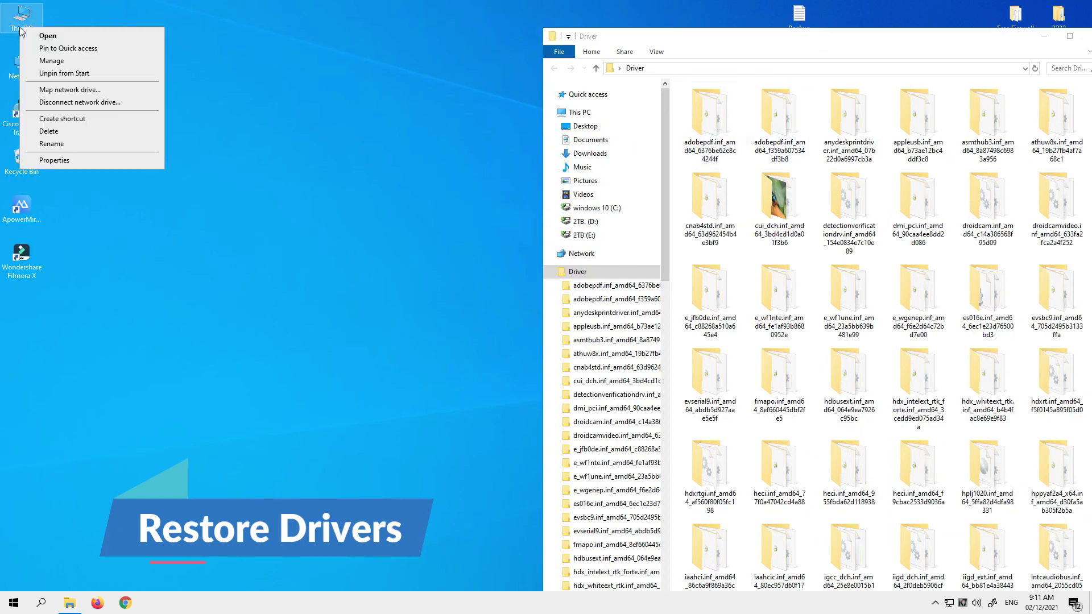
click(67, 57)
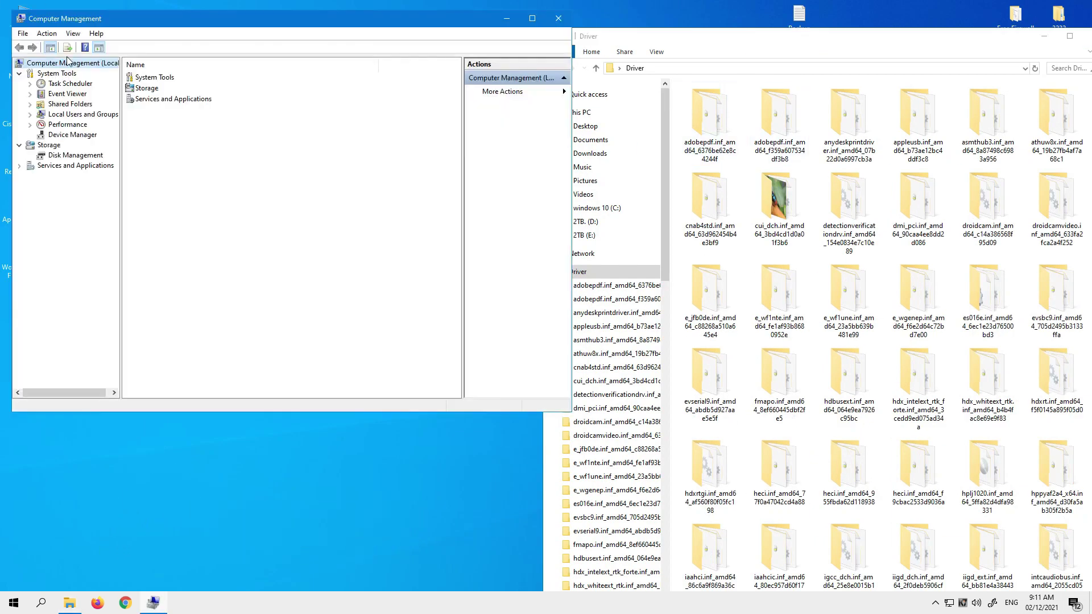
click(72, 132)
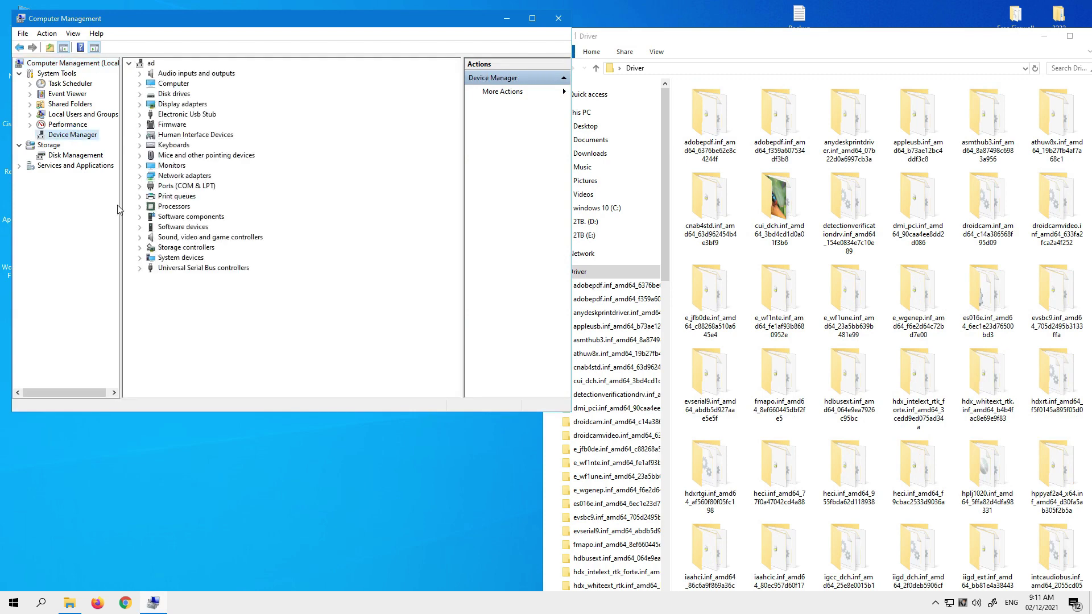
Uninstall the Intel(R) HD Graphics 510 display adapter, deleting its driver software, and scan for hardware changes.
double_click(182, 104)
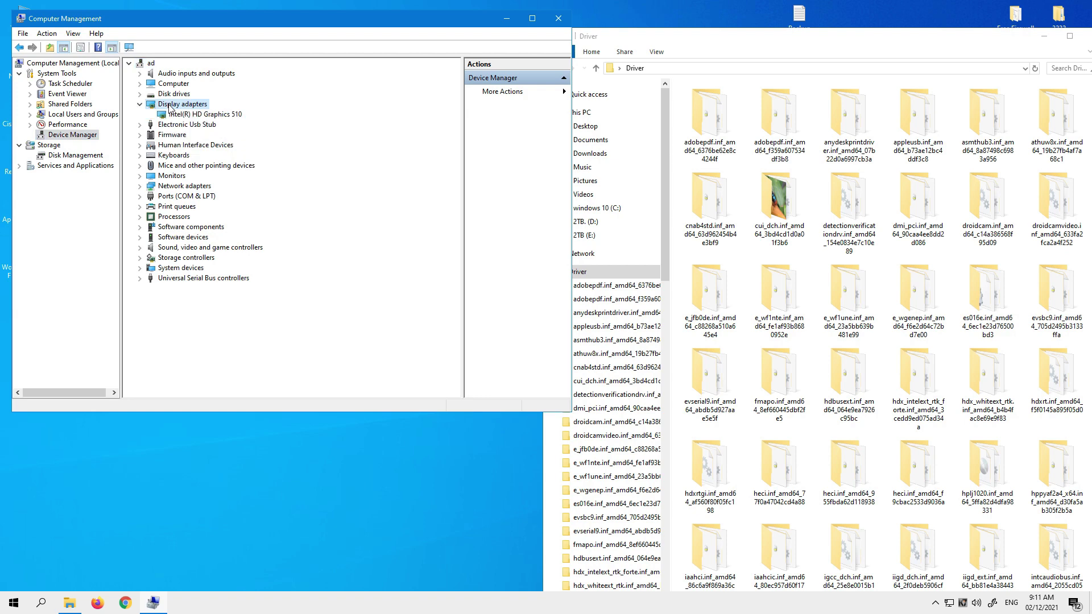
click(201, 115)
right_click(201, 115)
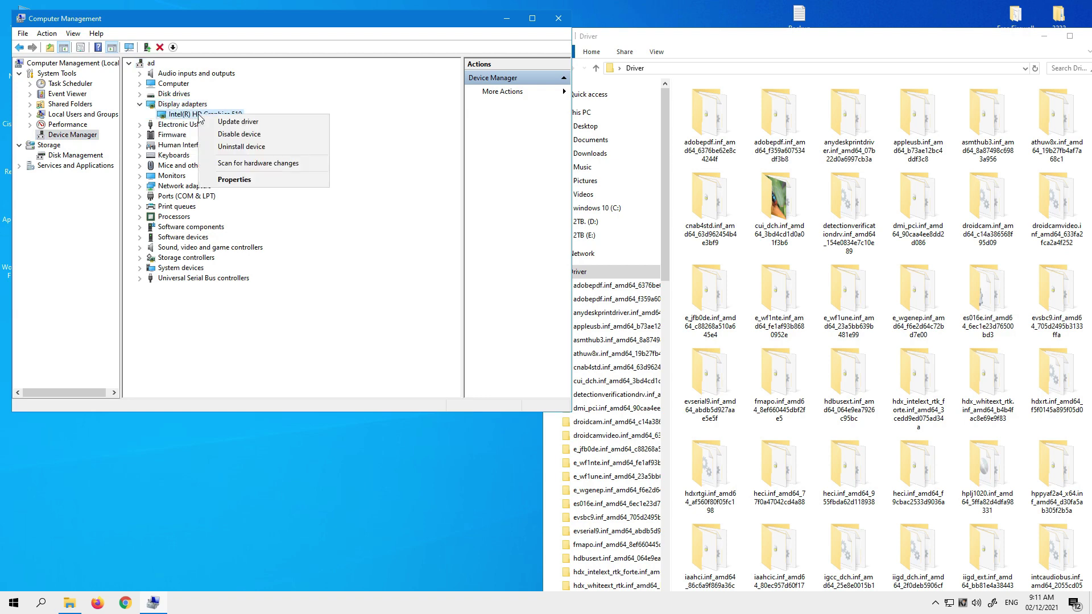
click(241, 142)
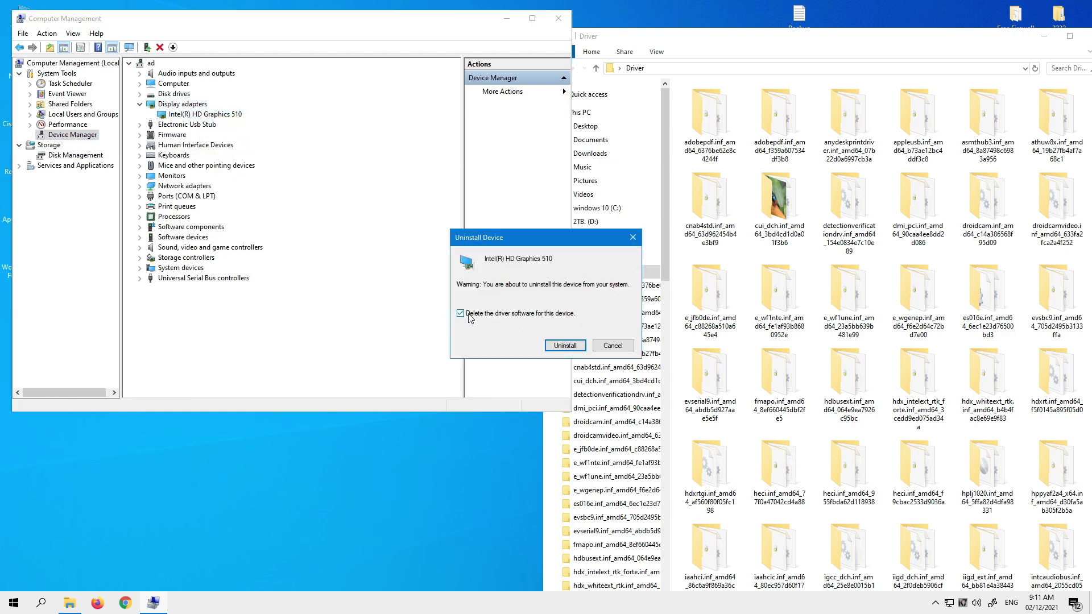
click(566, 346)
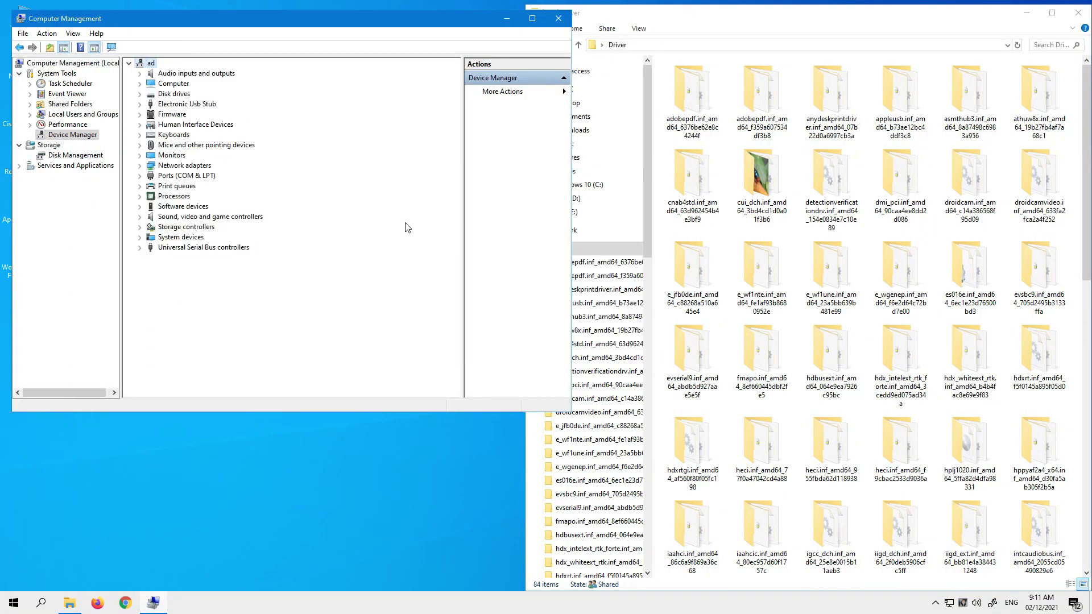
right_click(181, 147)
click(196, 154)
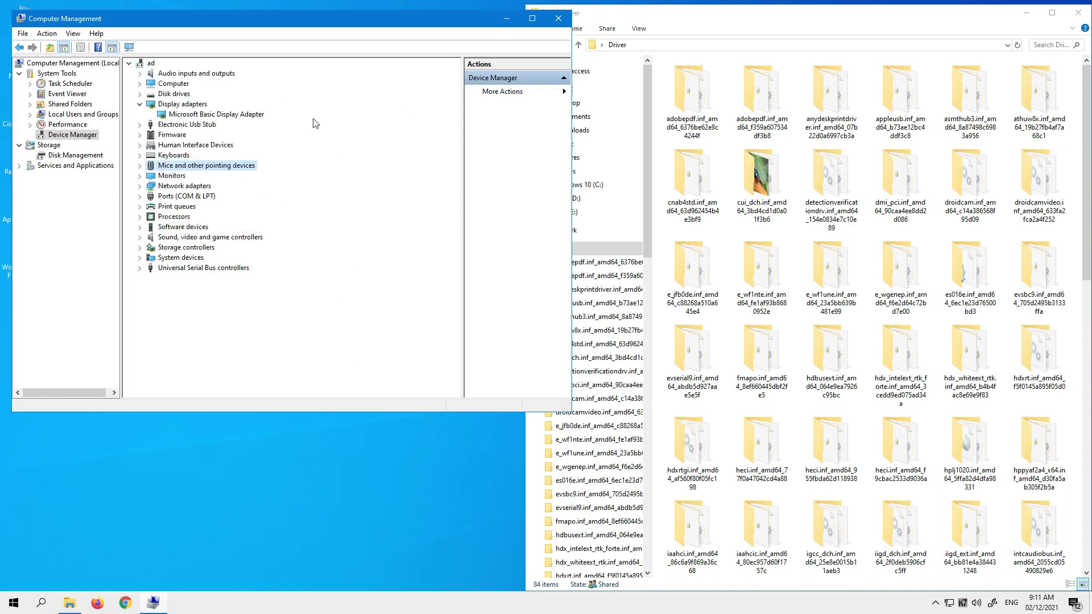
Try to update the Microsoft Basic Display Adapter driver through automatic search and Windows Update, closing the update settings.
click(211, 116)
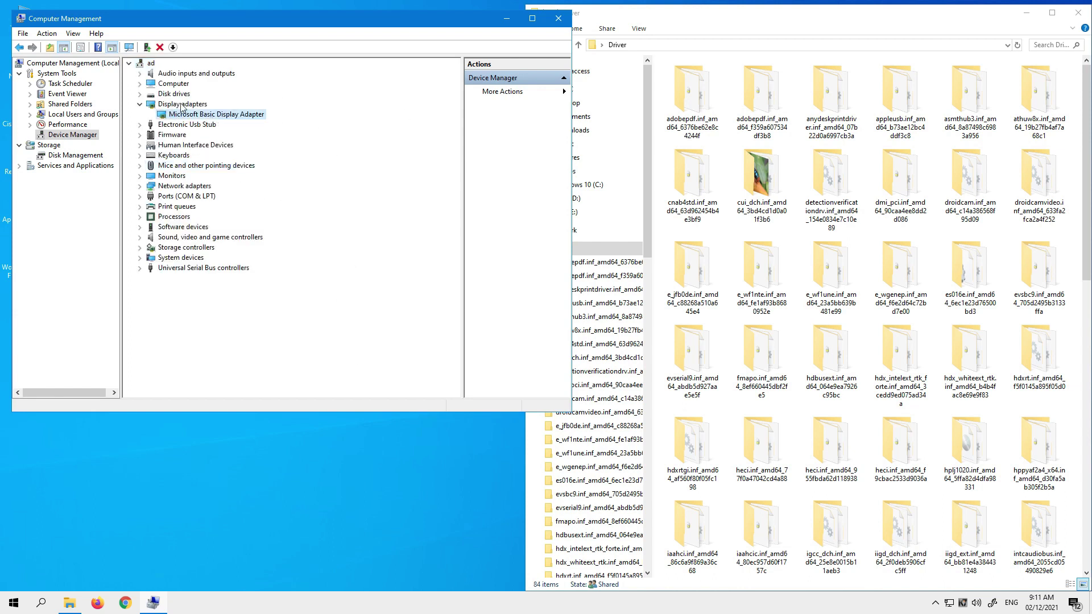
right_click(239, 117)
click(264, 121)
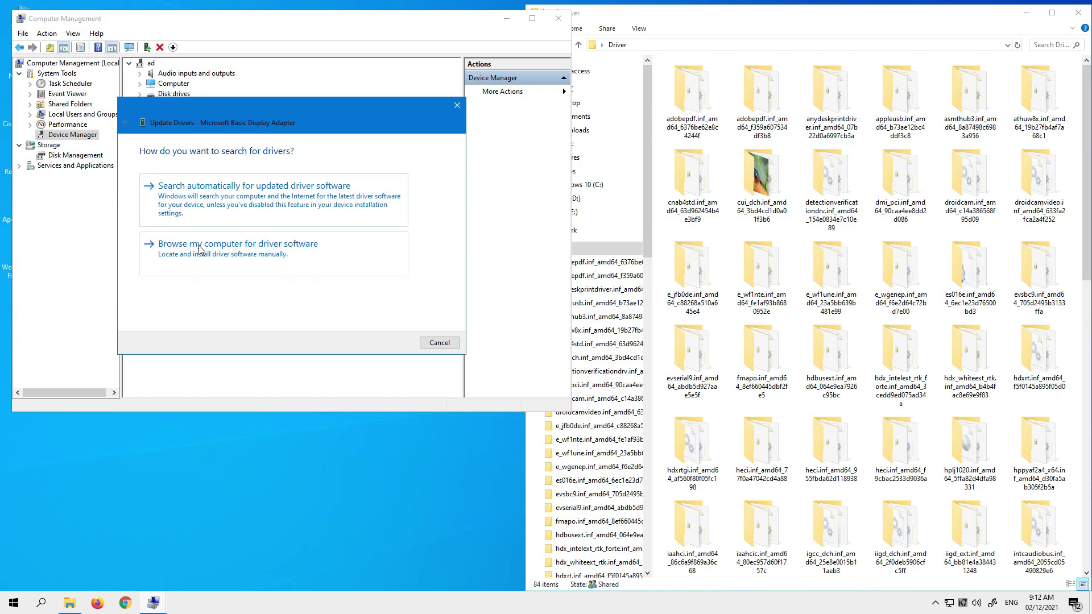
click(226, 216)
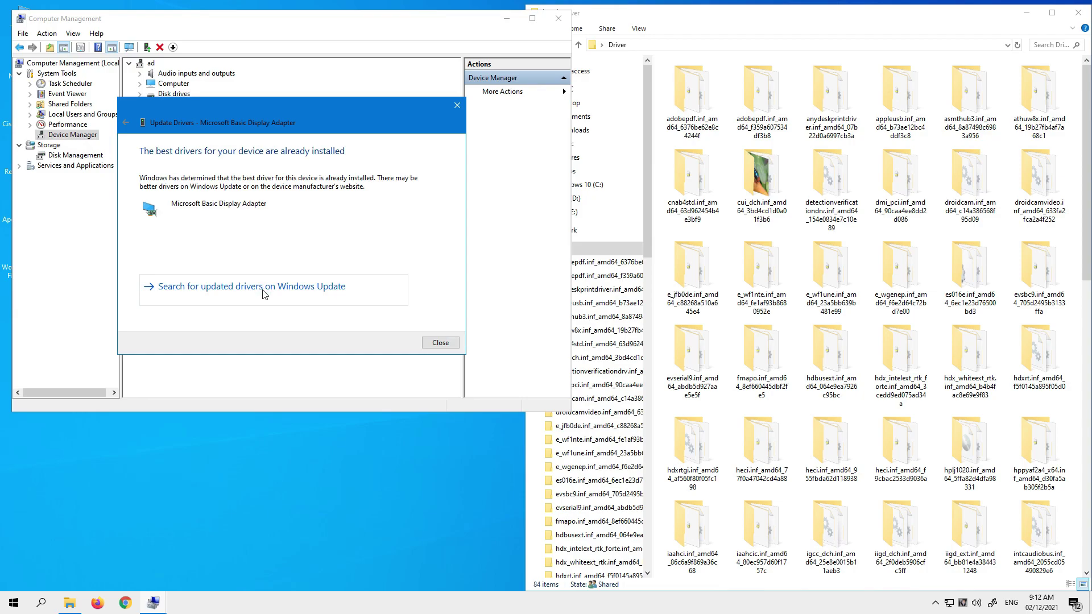
click(263, 293)
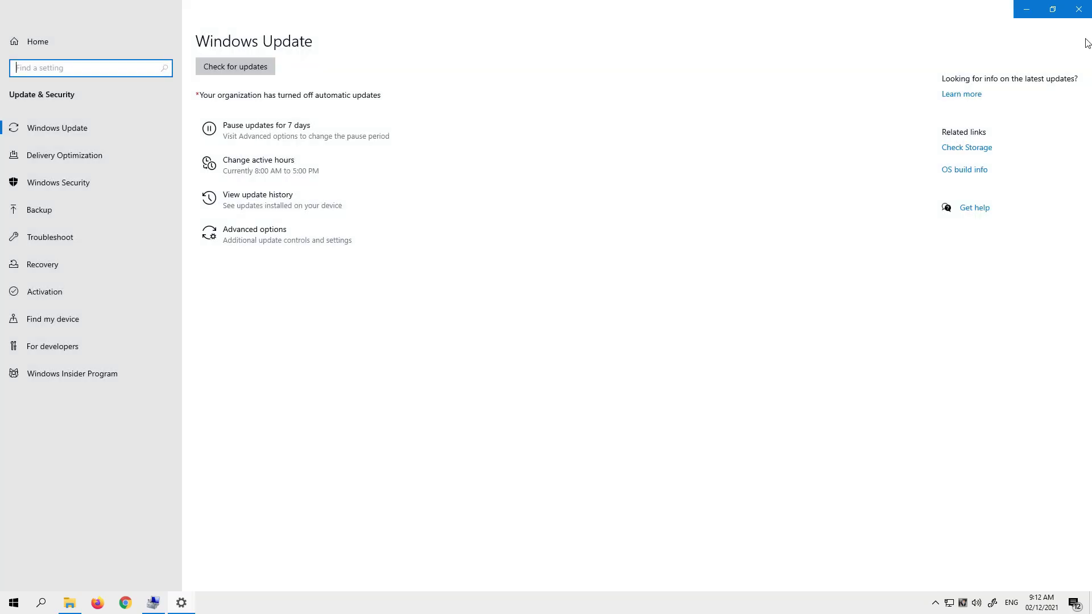
click(1078, 9)
Start a manual driver update for Microsoft Basic Display Adapter, choosing from the available drivers, and browse for a Have Disk installation file.
right_click(217, 115)
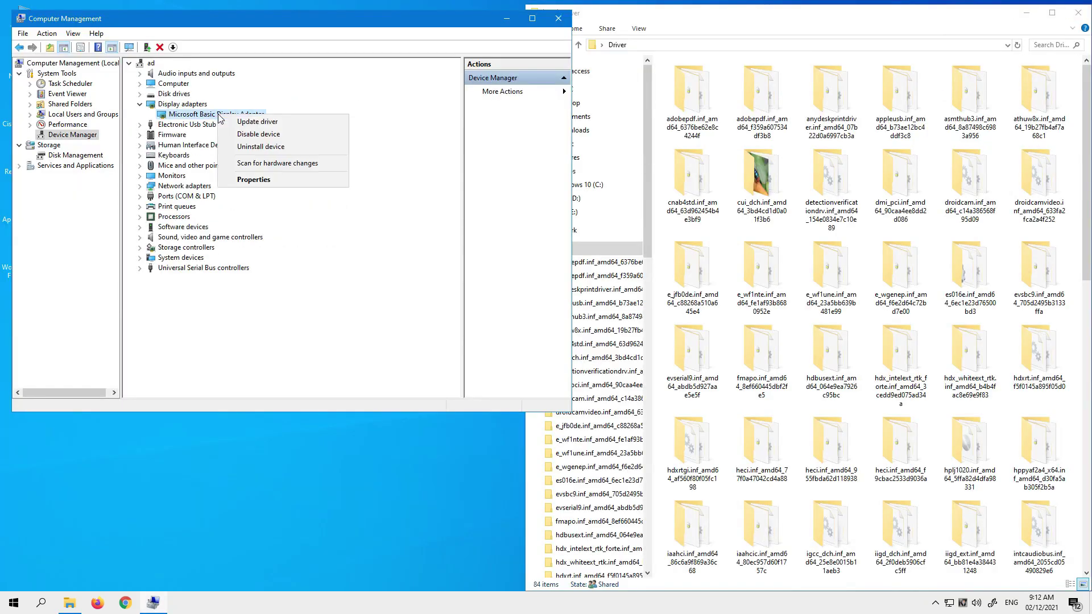
click(257, 121)
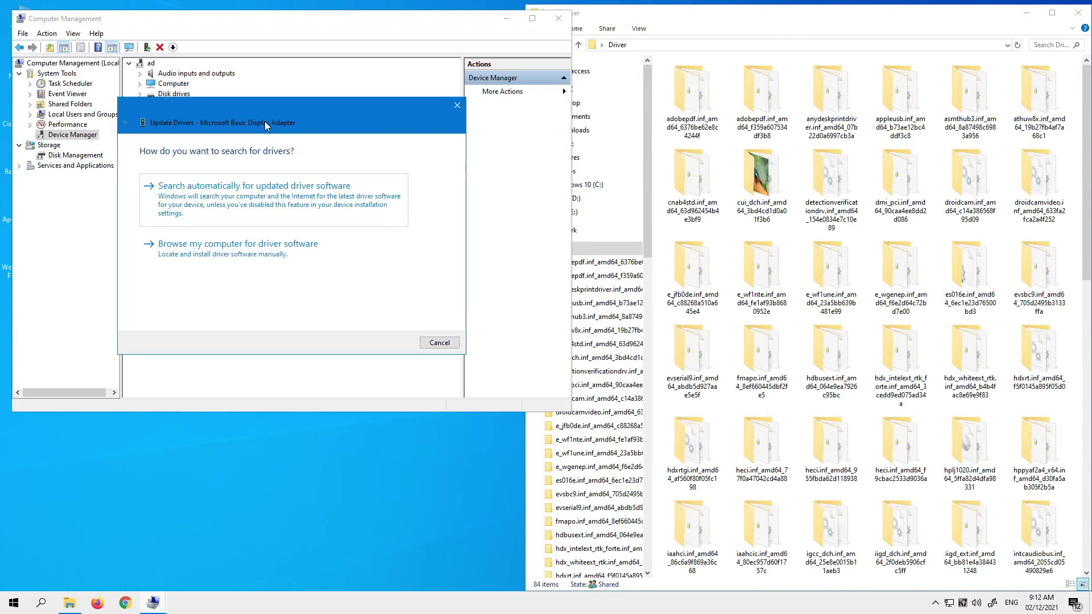
click(216, 254)
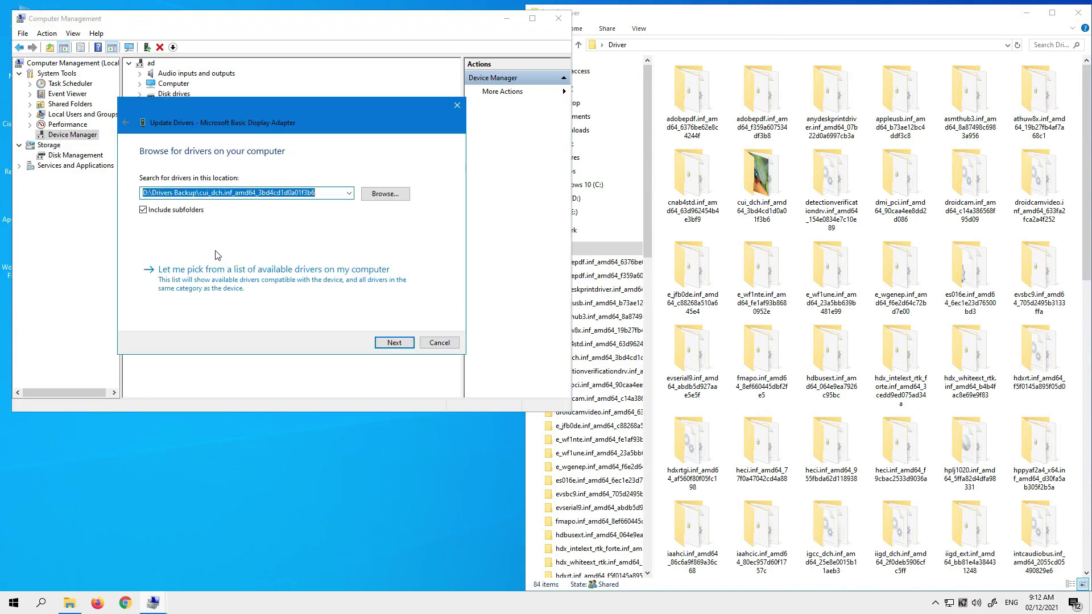
click(187, 289)
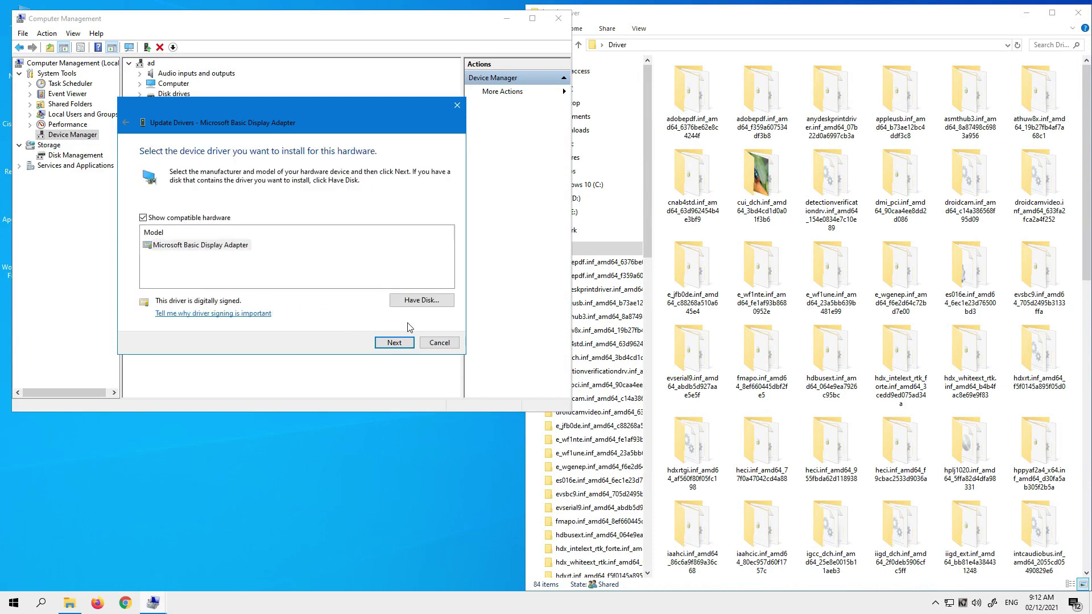
click(419, 301)
click(385, 285)
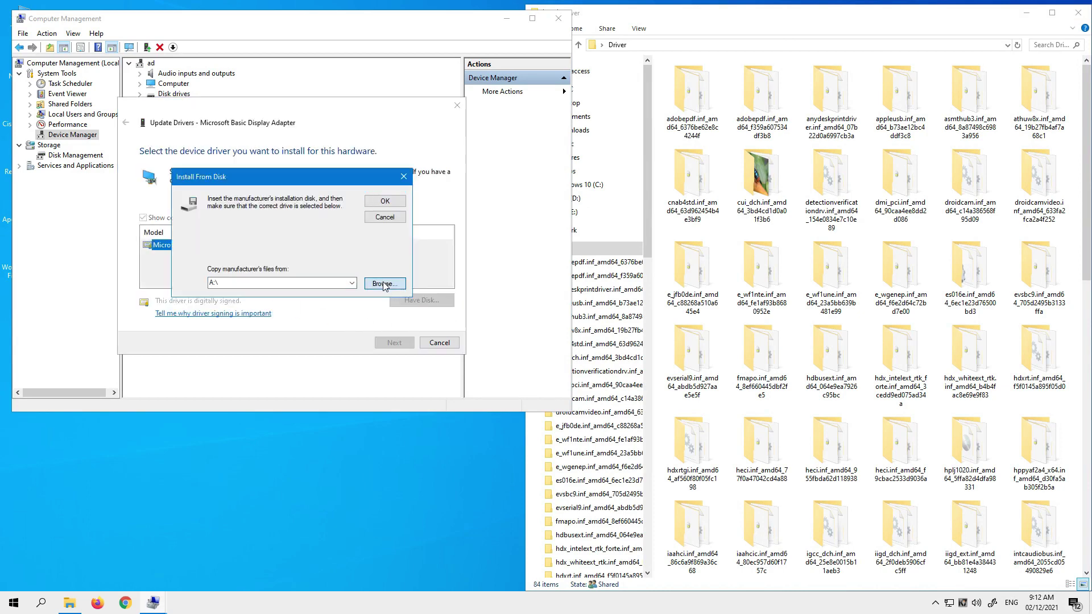
Go to the Driver folder on the desktop in the Locate File dialog and show its contents as large icons.
click(204, 273)
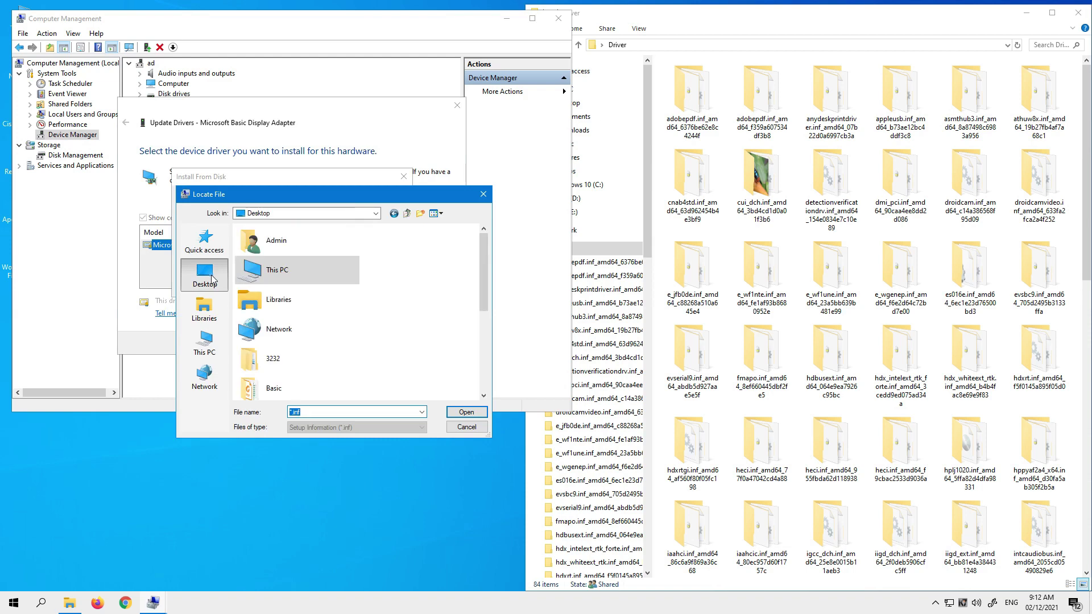
click(270, 272)
scroll(305, 293, down, 2)
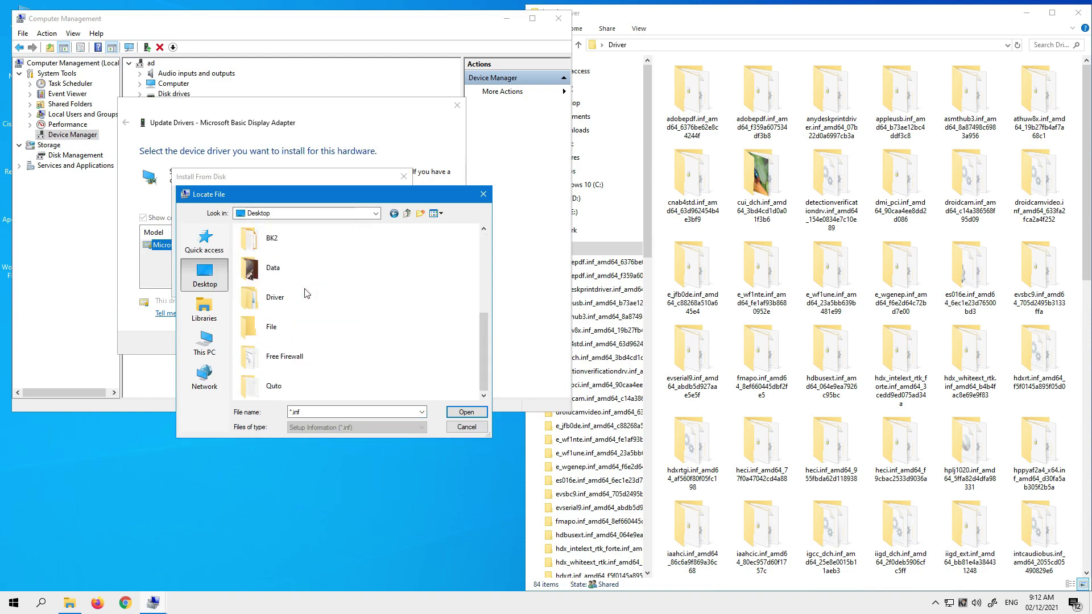
scroll(305, 293, up, 2)
scroll(364, 301, down, 3)
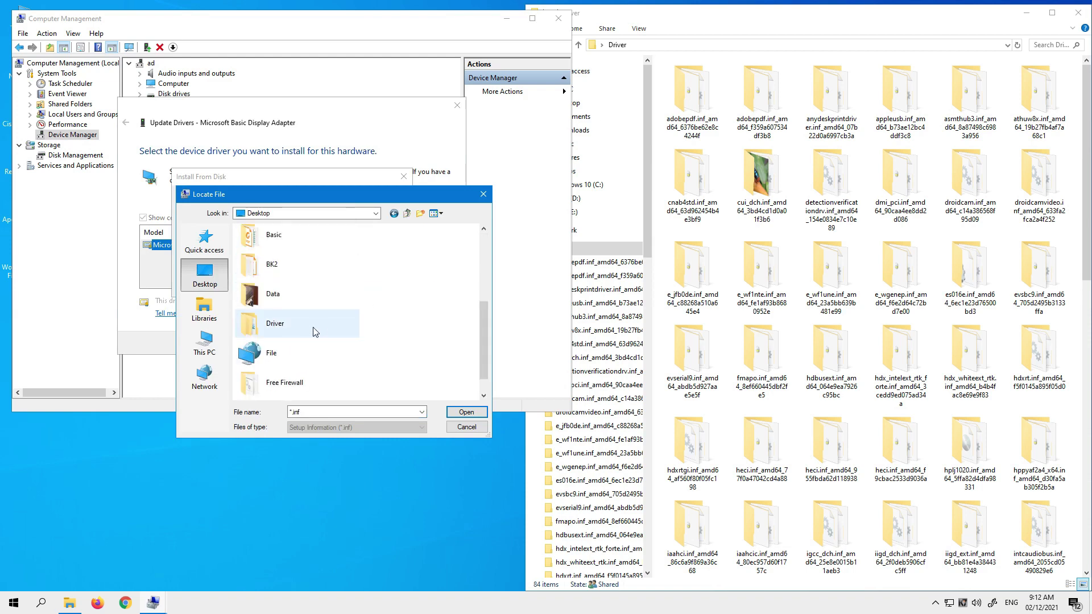
double_click(274, 327)
scroll(436, 302, down, 3)
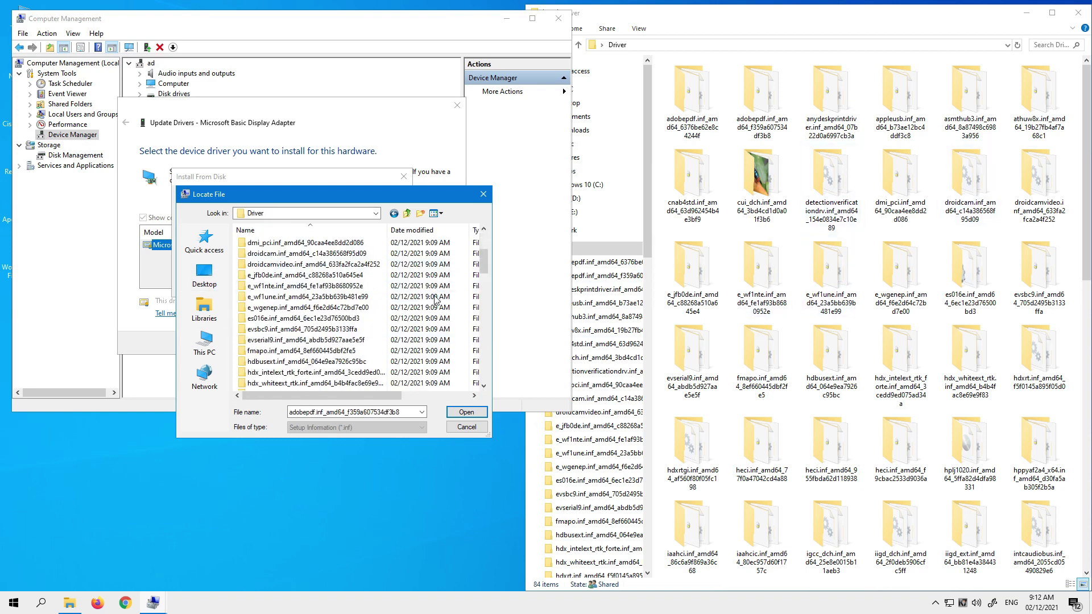
click(436, 213)
click(463, 241)
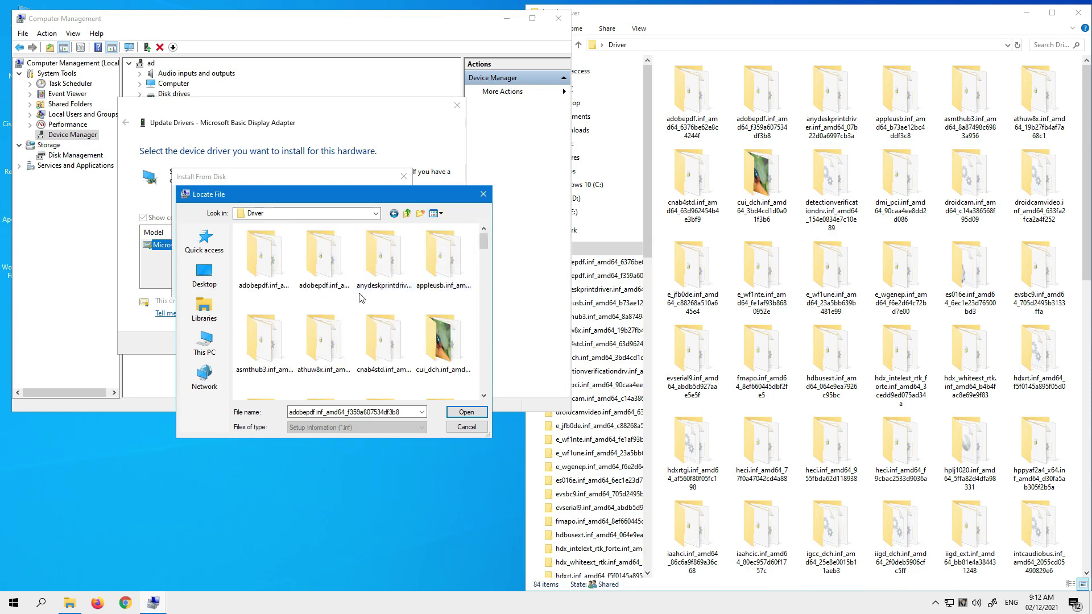
Try to install the display adapter driver from cui_dch.inf in the backup's cui_dch.inf_amd64_3bd4cd1d0a01f3b6 folder.
double_click(764, 189)
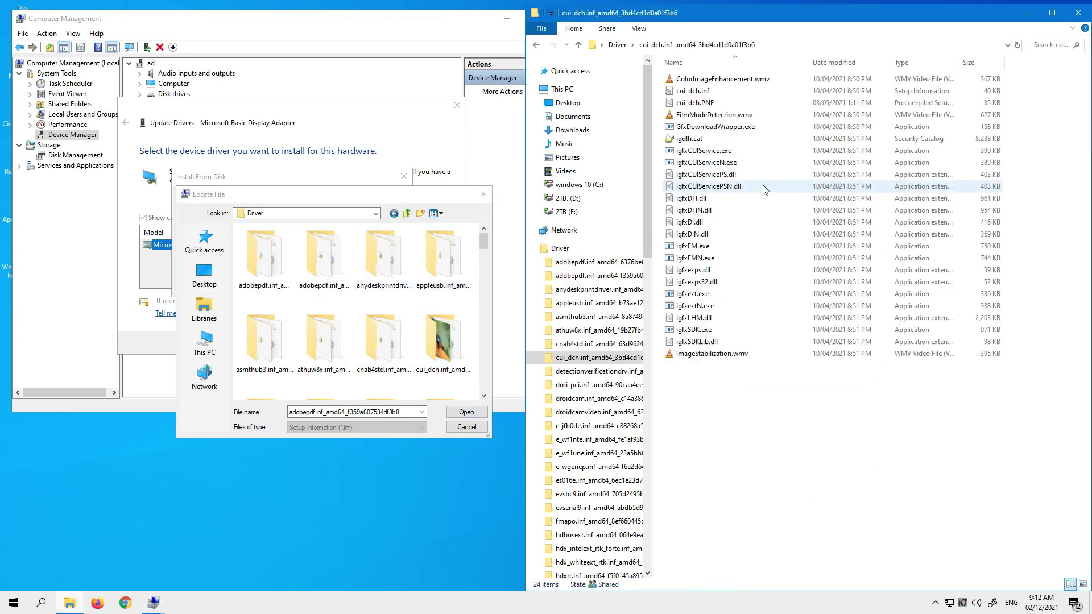
double_click(445, 344)
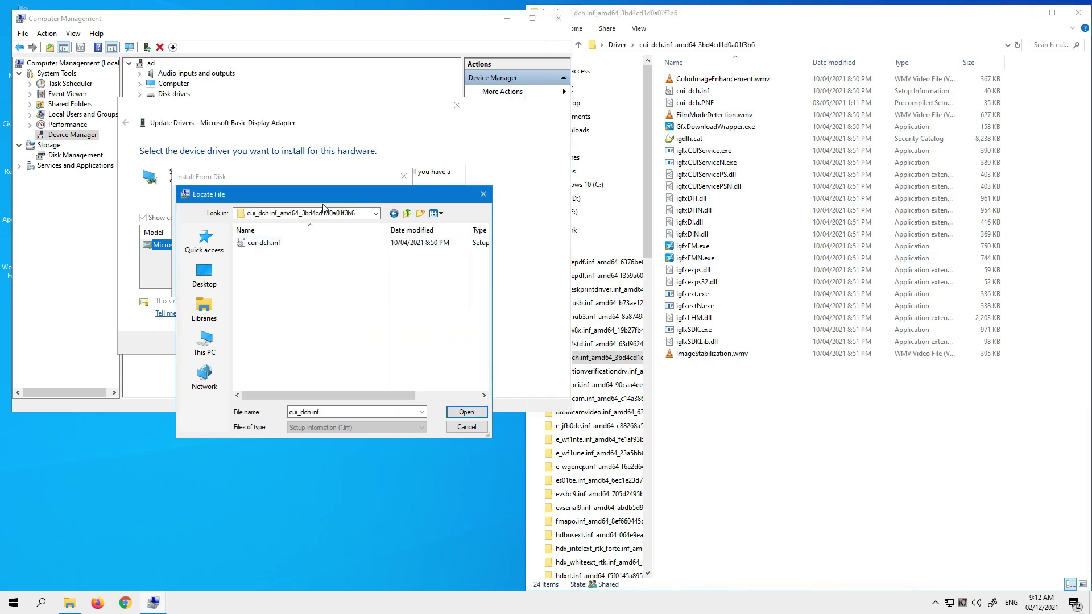
drag(317, 194, 702, 209)
click(641, 257)
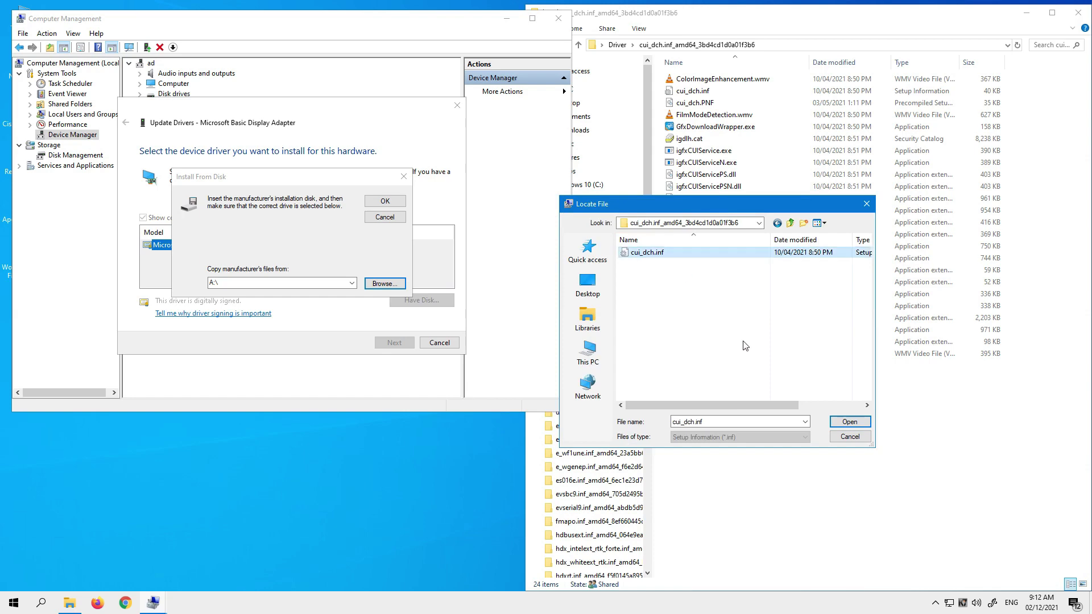
click(850, 421)
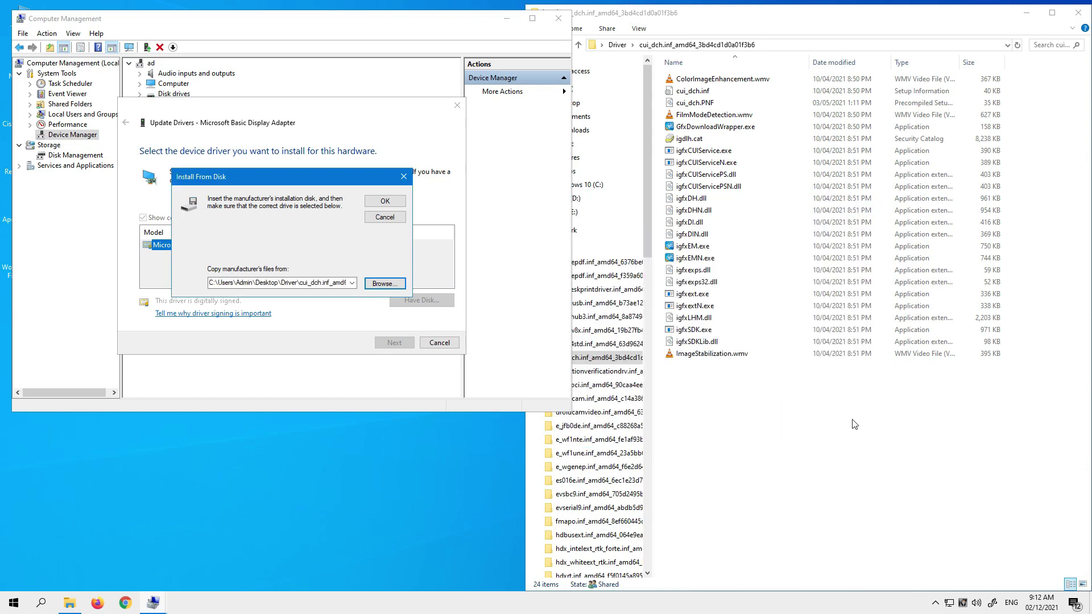
click(380, 202)
click(640, 344)
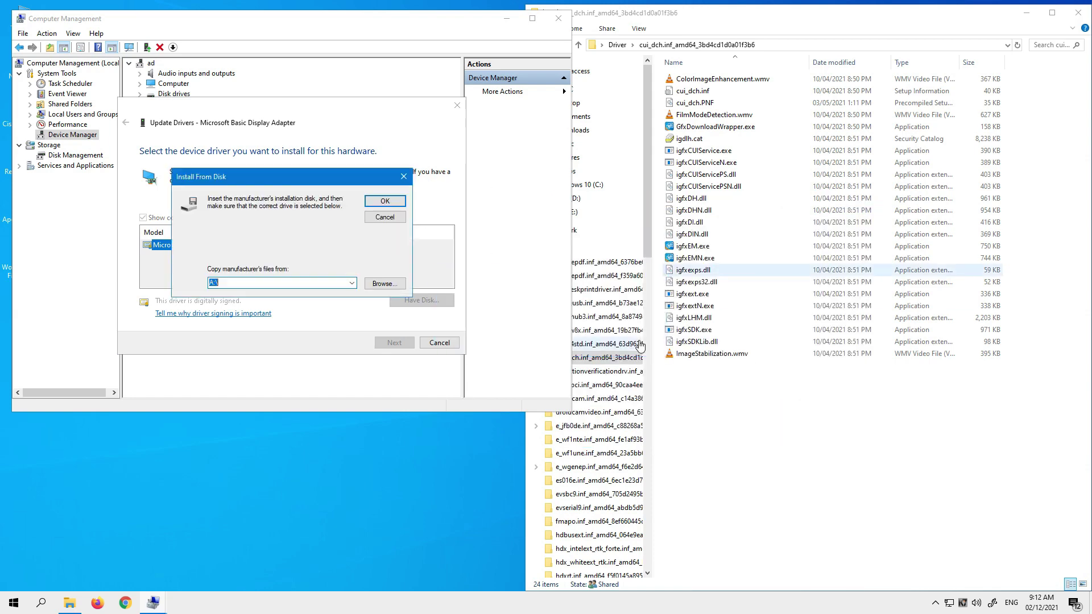
Return to the Driver folder, reopen the cui_dch subfolder and retry cui_dch.inf as the installation file, closing the Install From Disk dialog.
click(384, 283)
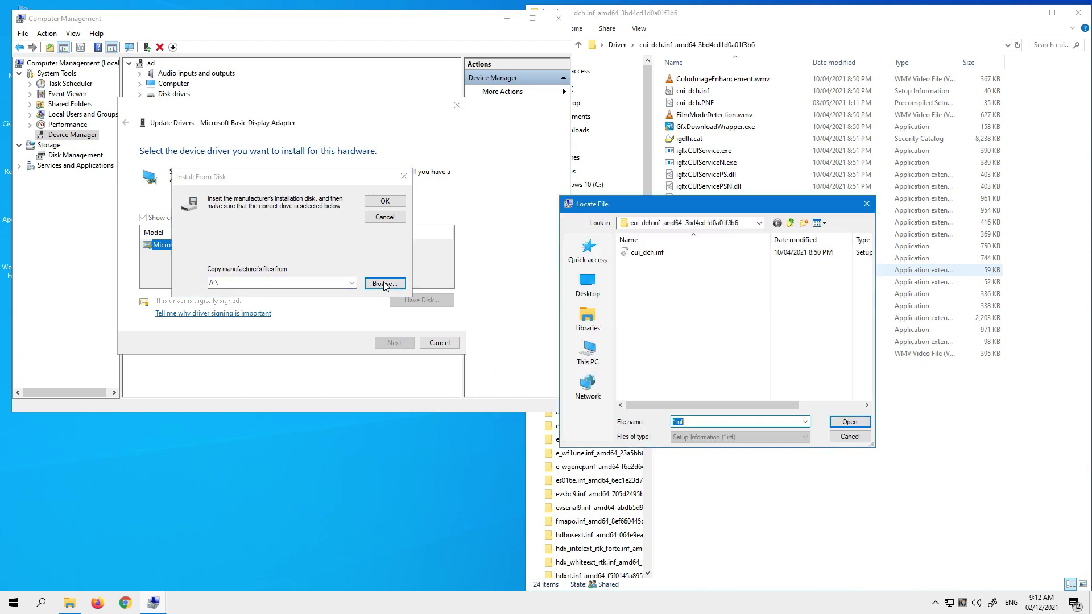
click(790, 226)
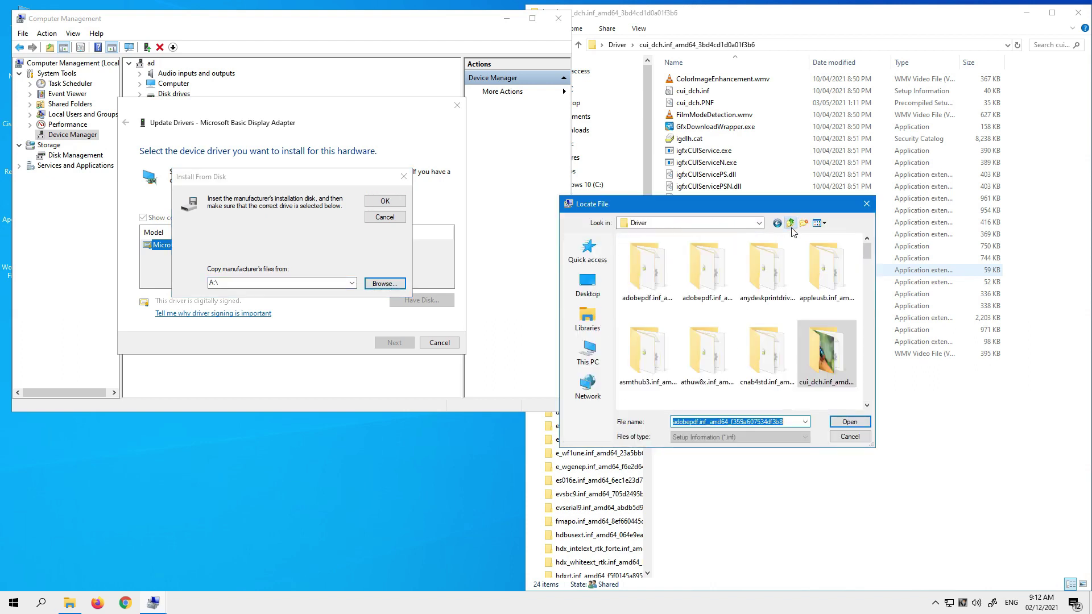
double_click(825, 364)
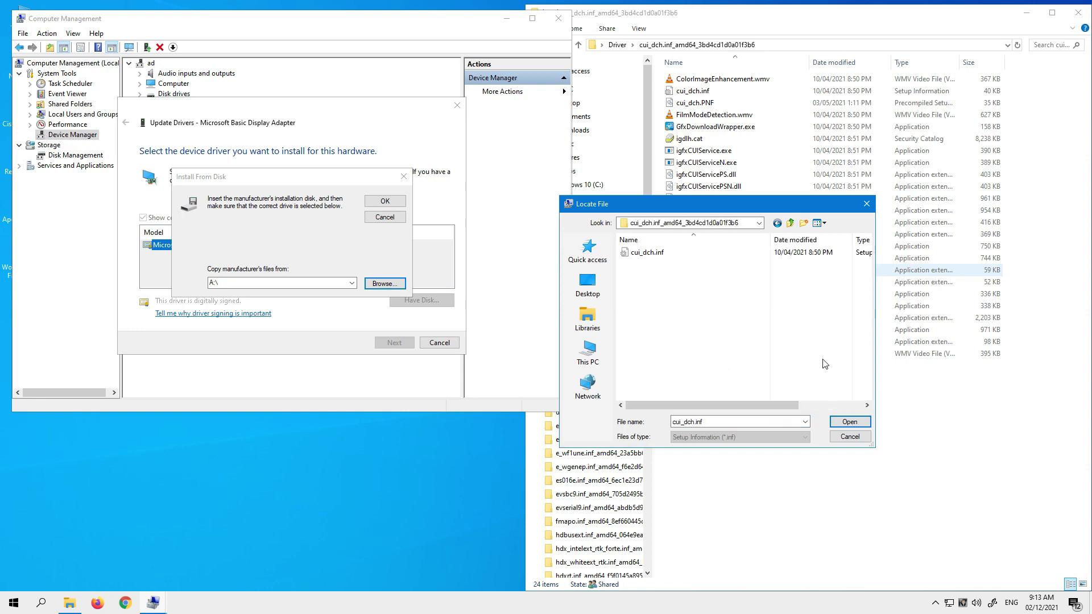
double_click(654, 252)
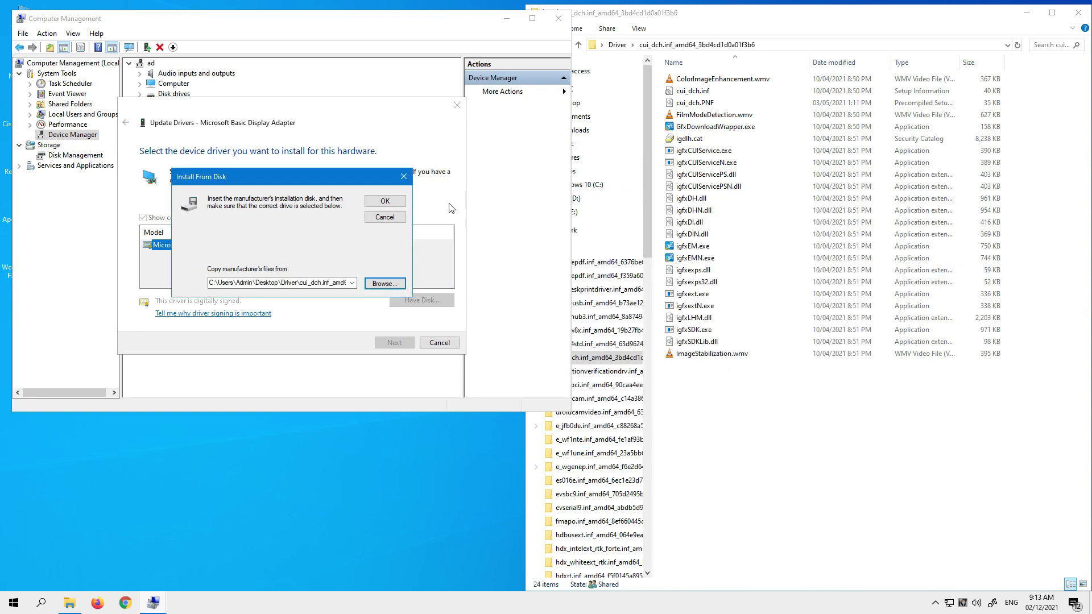
click(400, 203)
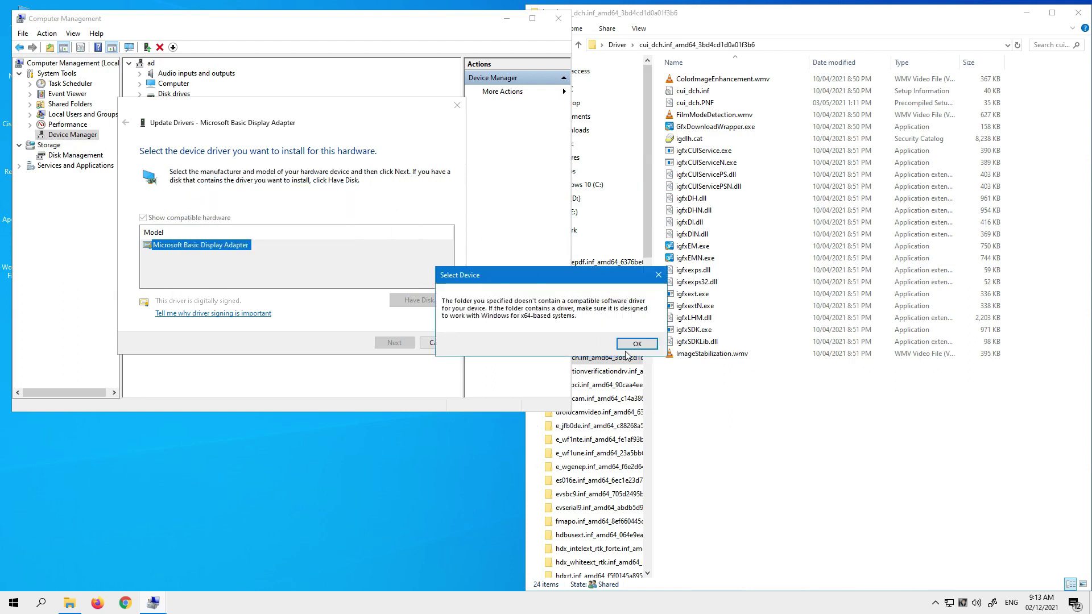
click(634, 344)
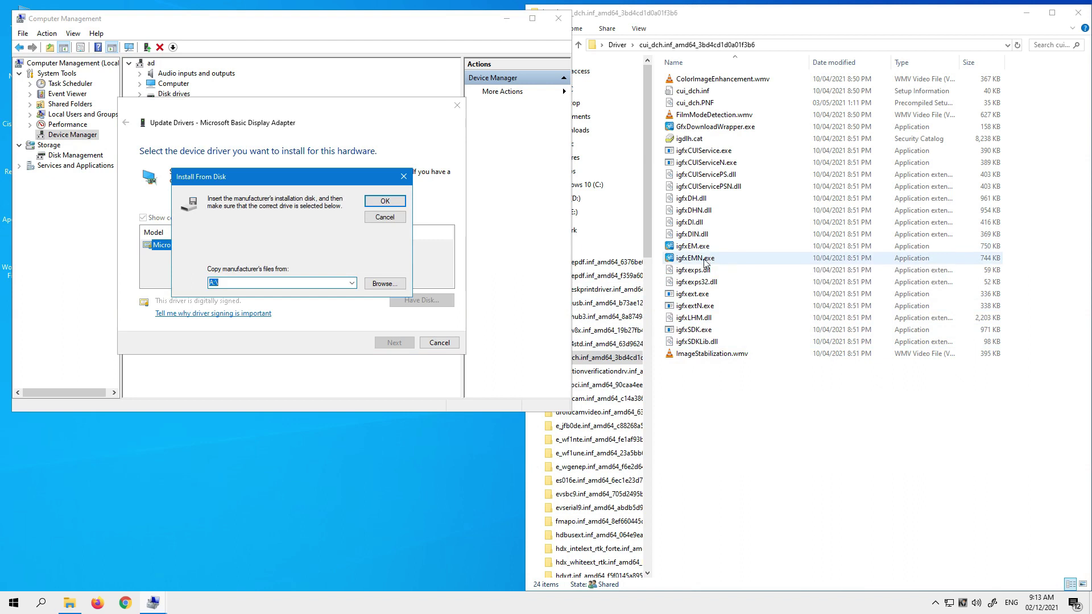
click(407, 180)
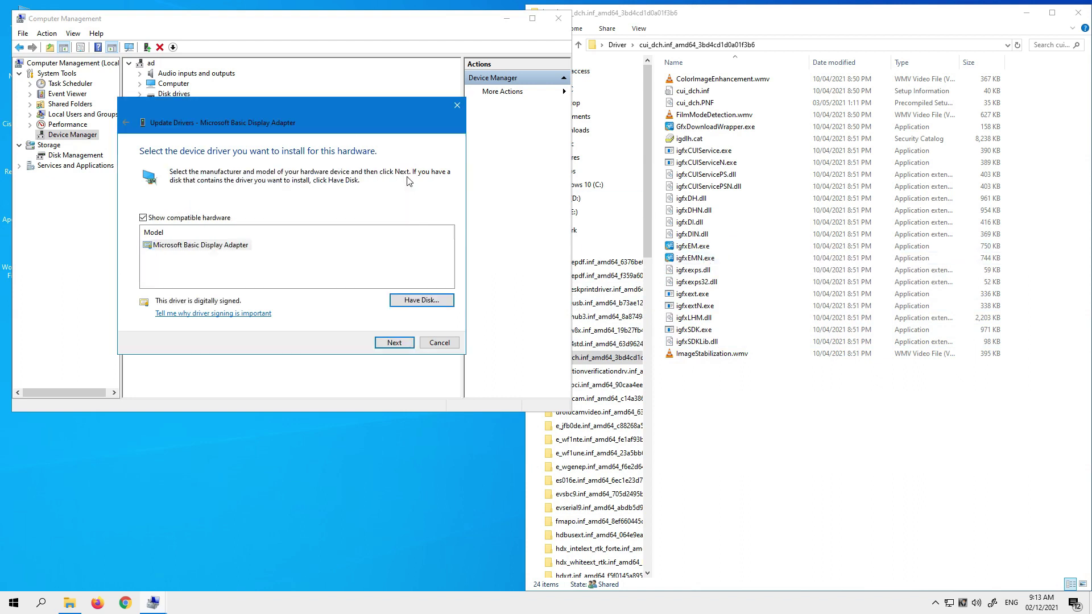
Try the Have Disk installation with cui_dch.inf once more, and cancel the driver update wizard.
click(421, 300)
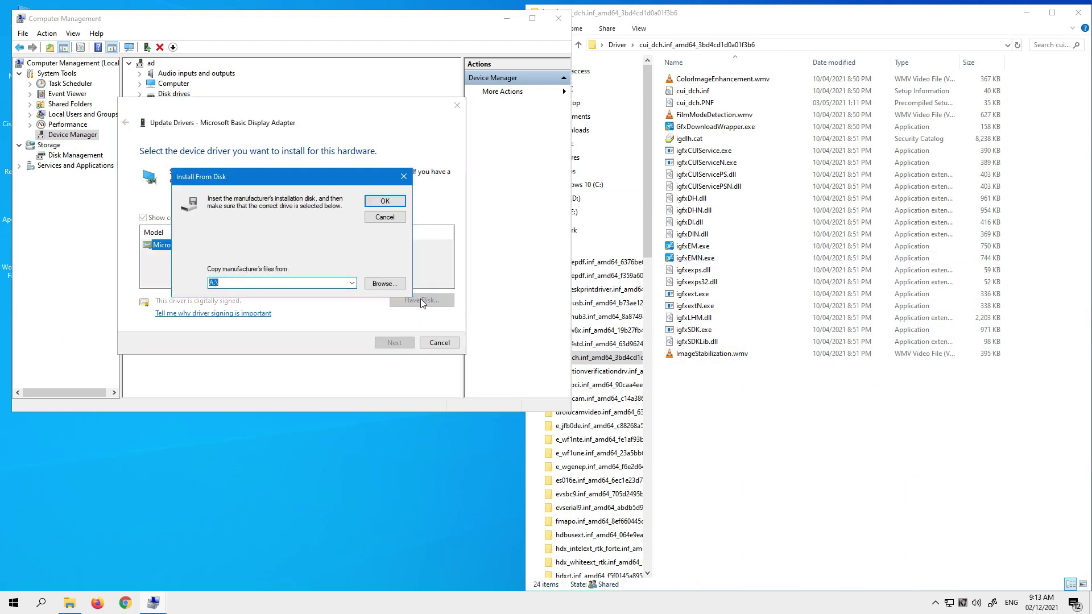
click(384, 283)
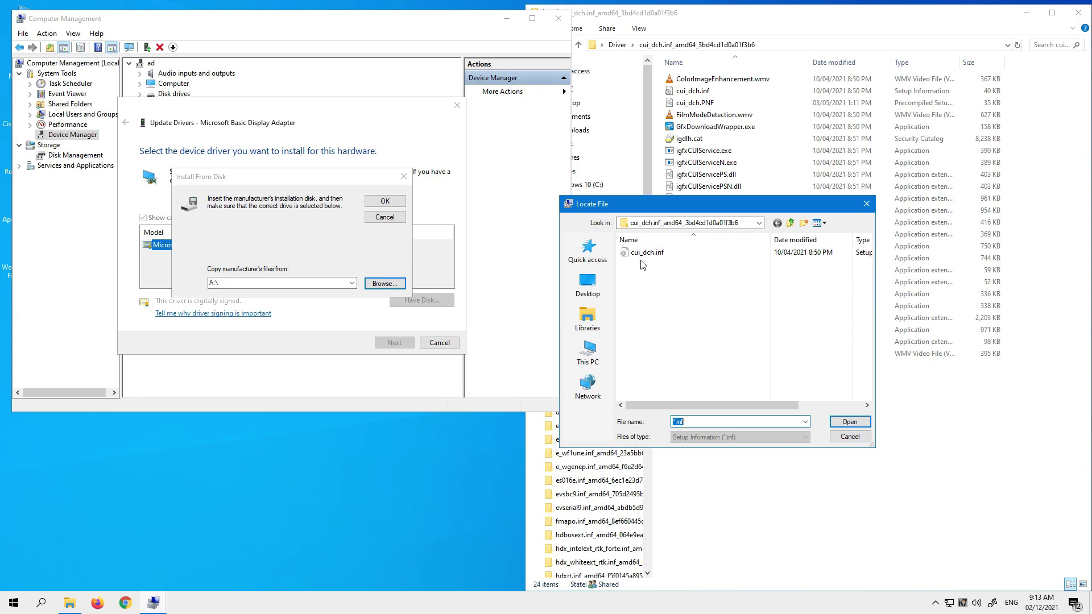
double_click(647, 253)
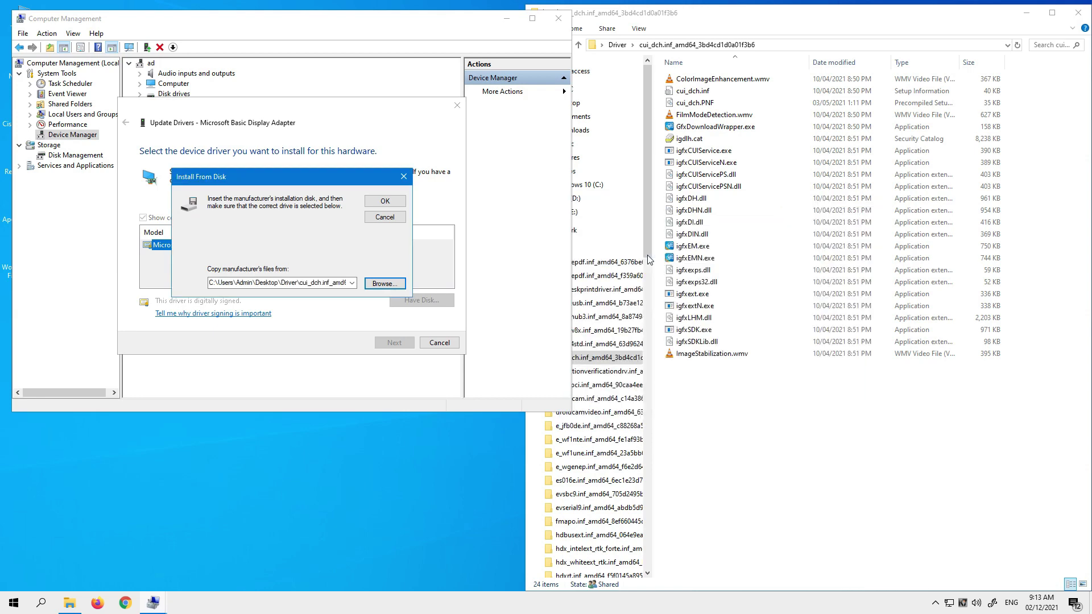
click(377, 203)
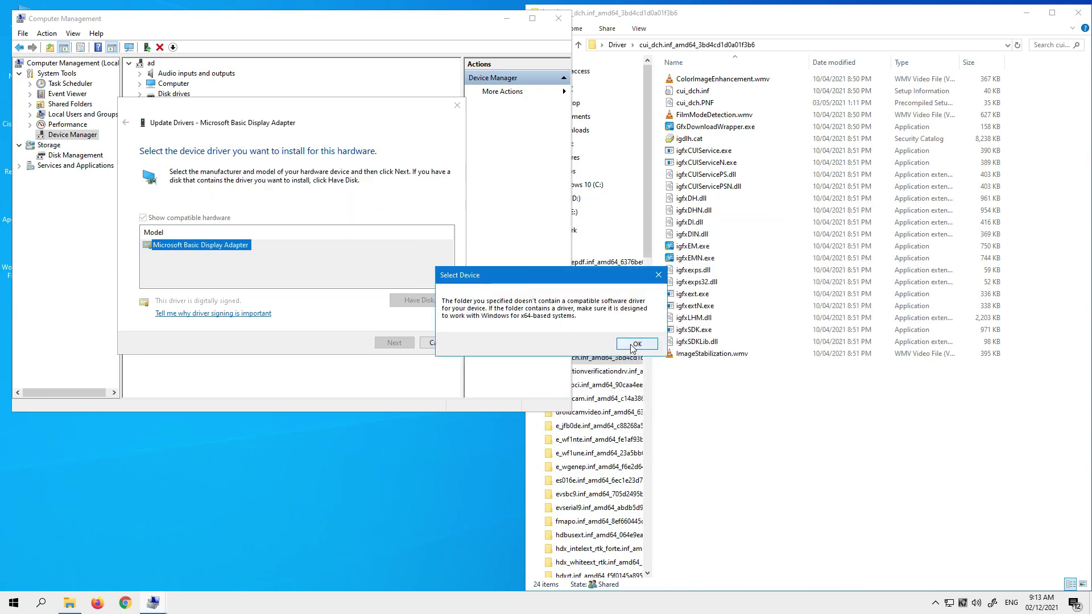
click(634, 345)
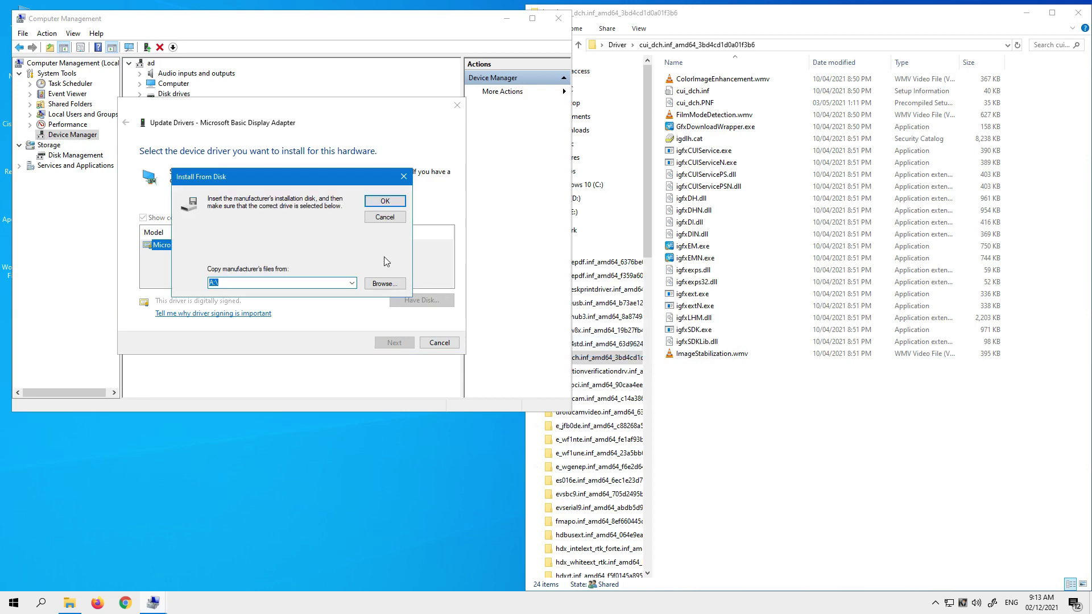
drag(300, 181, 465, 269)
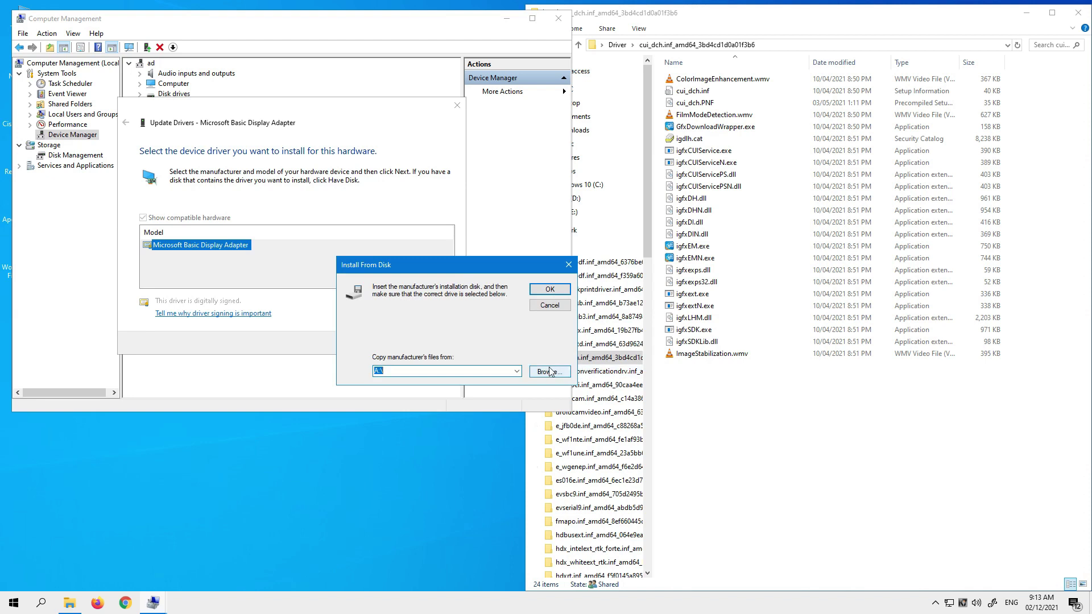
click(549, 305)
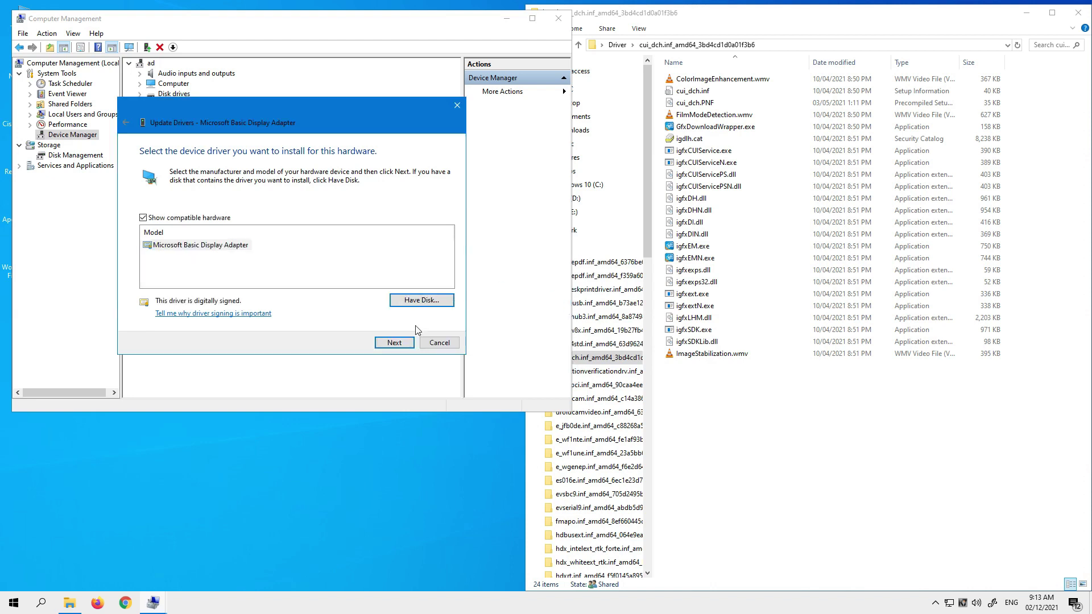
click(439, 345)
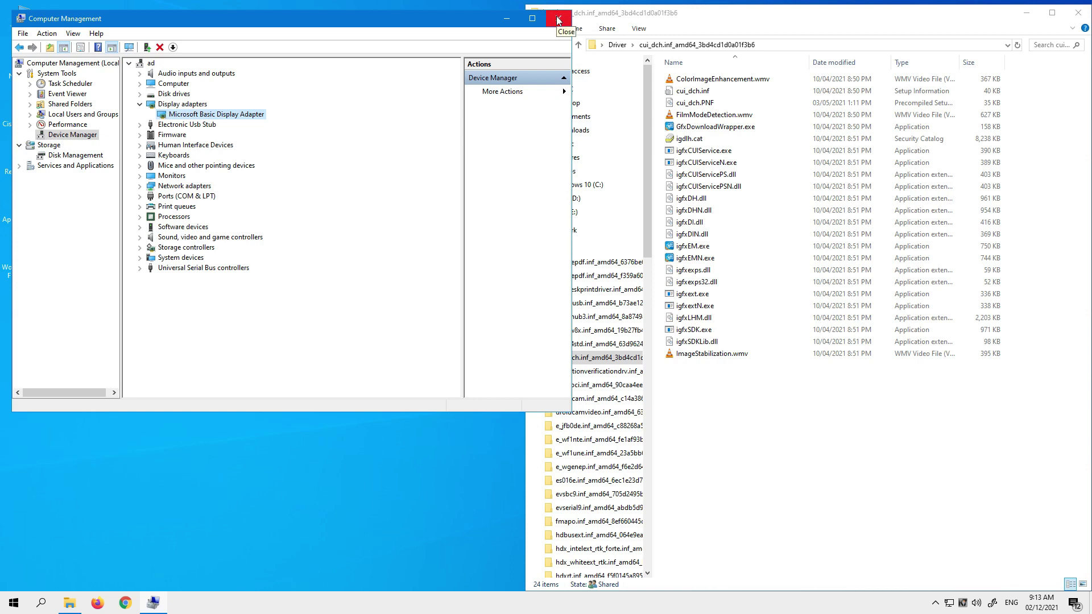
Try to run igfxEM.exe and igfxEMN.exe directly from the cui_dch backup folder, closing the igfxEM Module dialog.
click(836, 477)
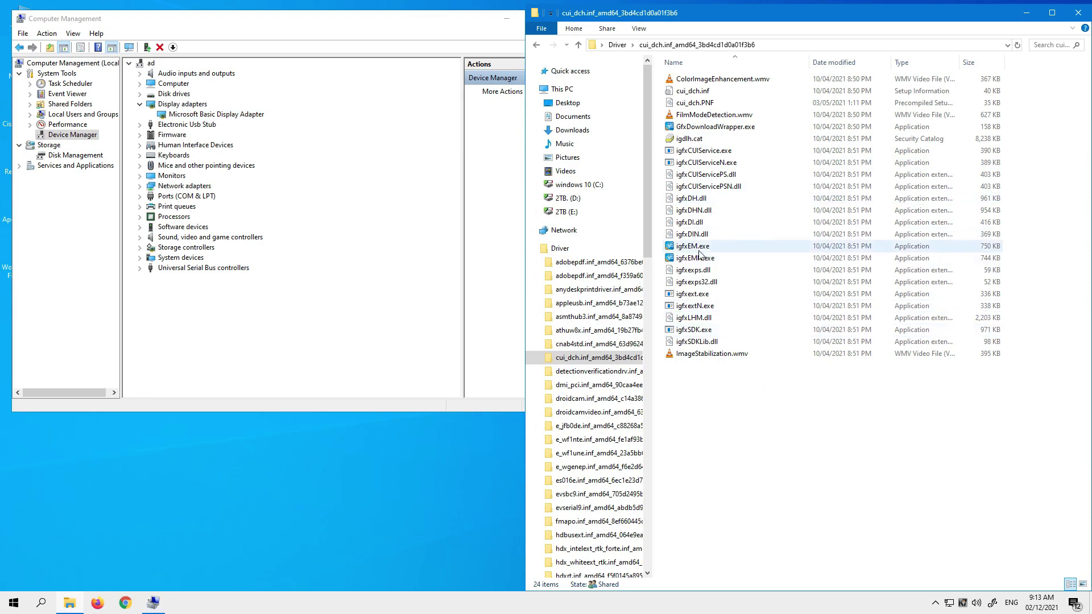
mouse_move(746, 244)
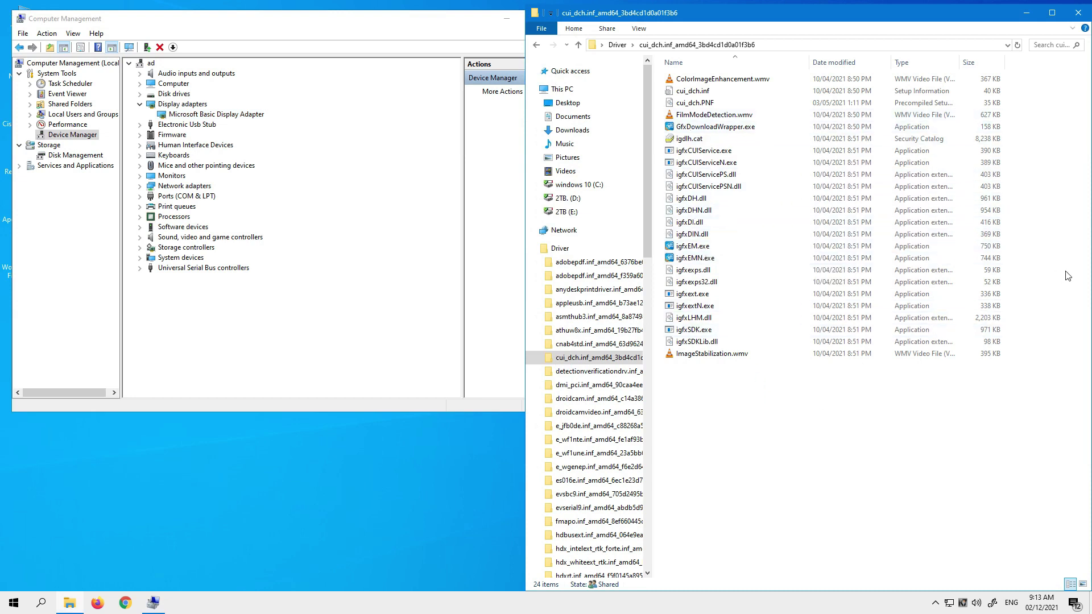
click(697, 250)
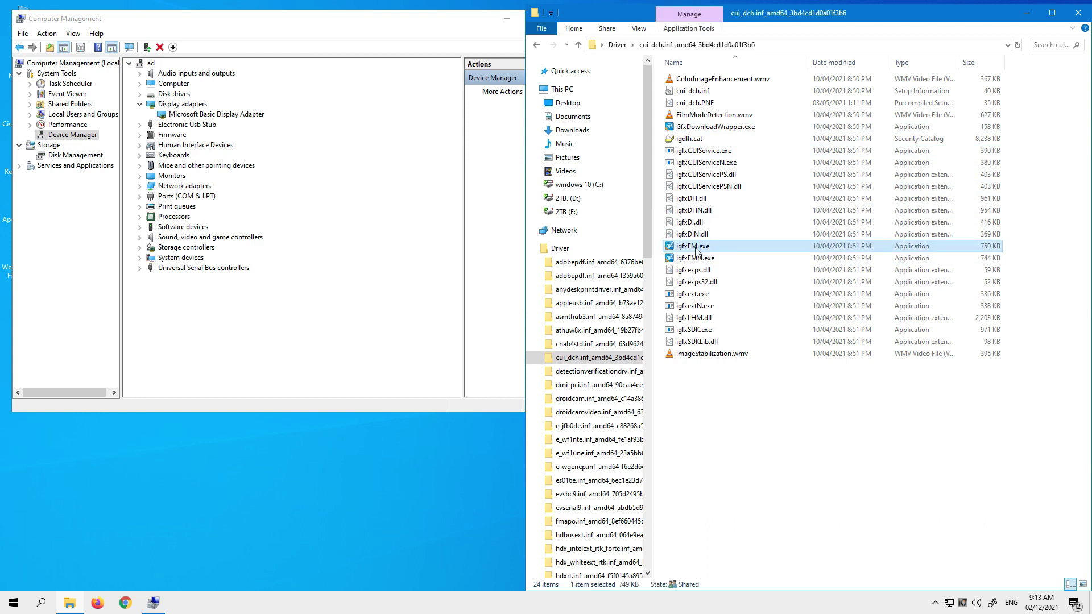
click(693, 259)
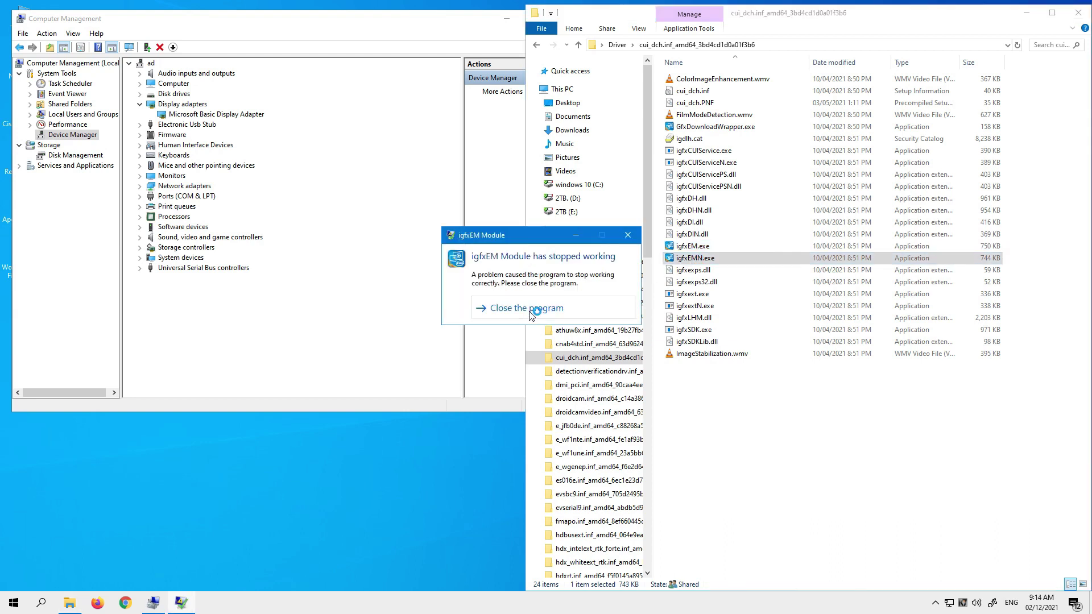
click(520, 444)
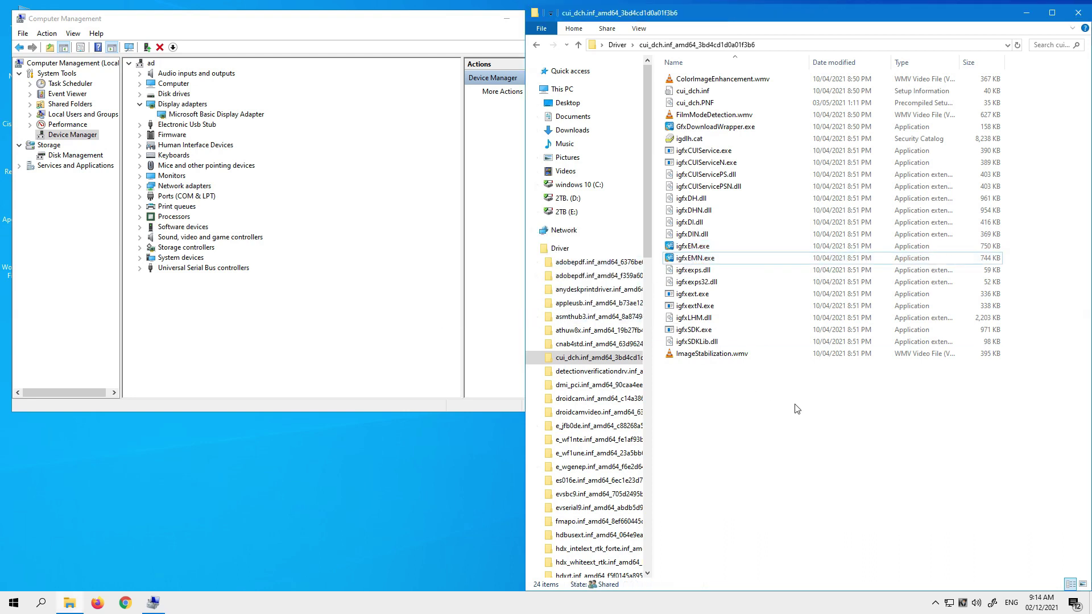
Try to run GfxDownloadWrapper.exe and igfxEMN.exe from the cui_dch folder, dismissing the igfxEM Module dialog.
double_click(712, 128)
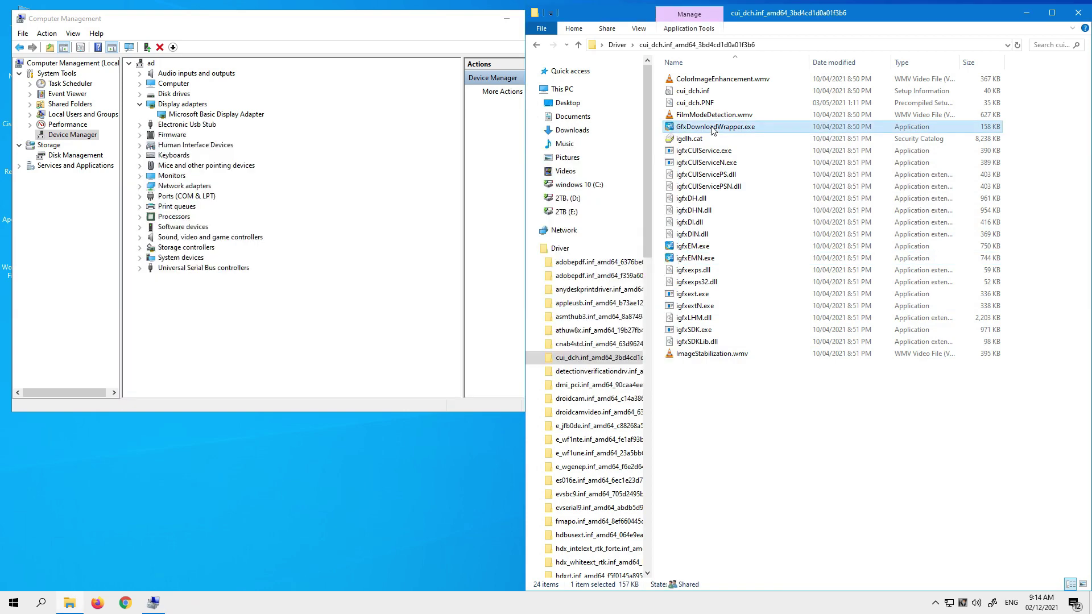
double_click(695, 259)
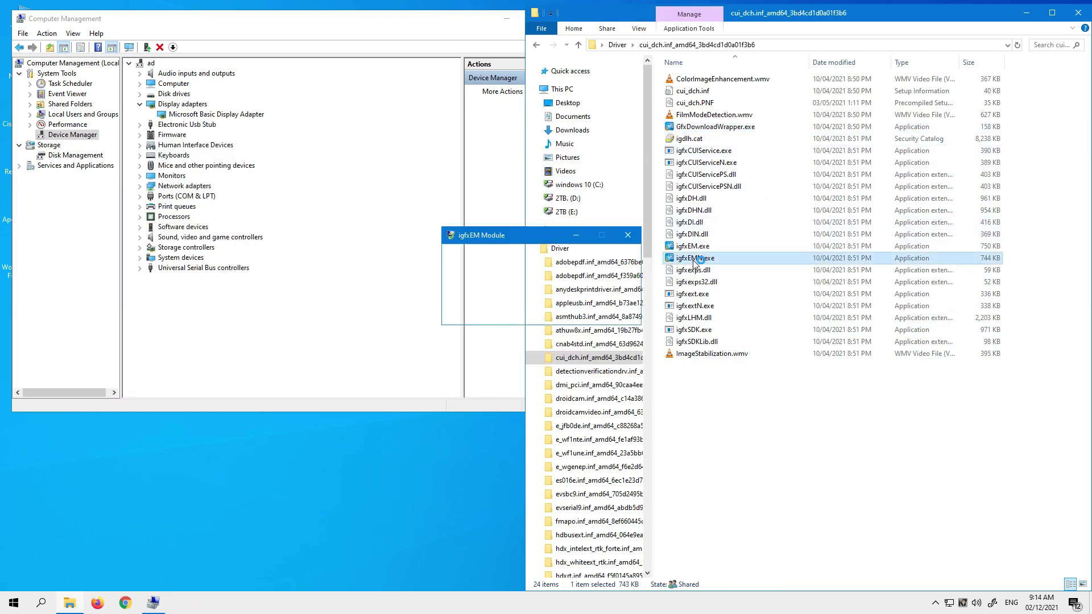
click(561, 314)
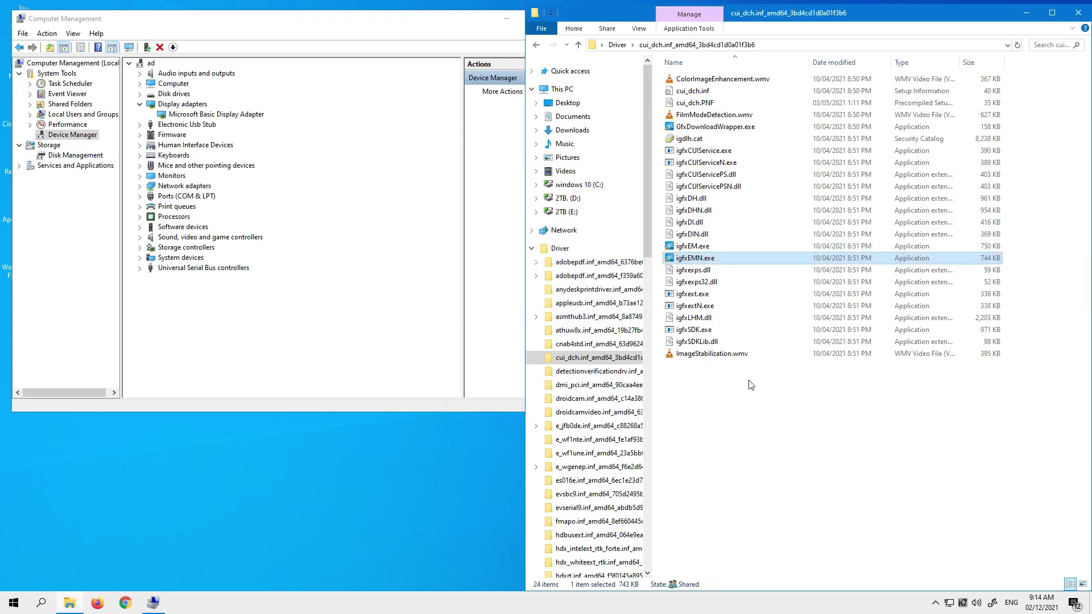
Reopen the cui_dch folder from the Driver folder and retry launching GfxDownloadWrapper.exe, igfxEM.exe and igfxEMN.exe.
click(535, 45)
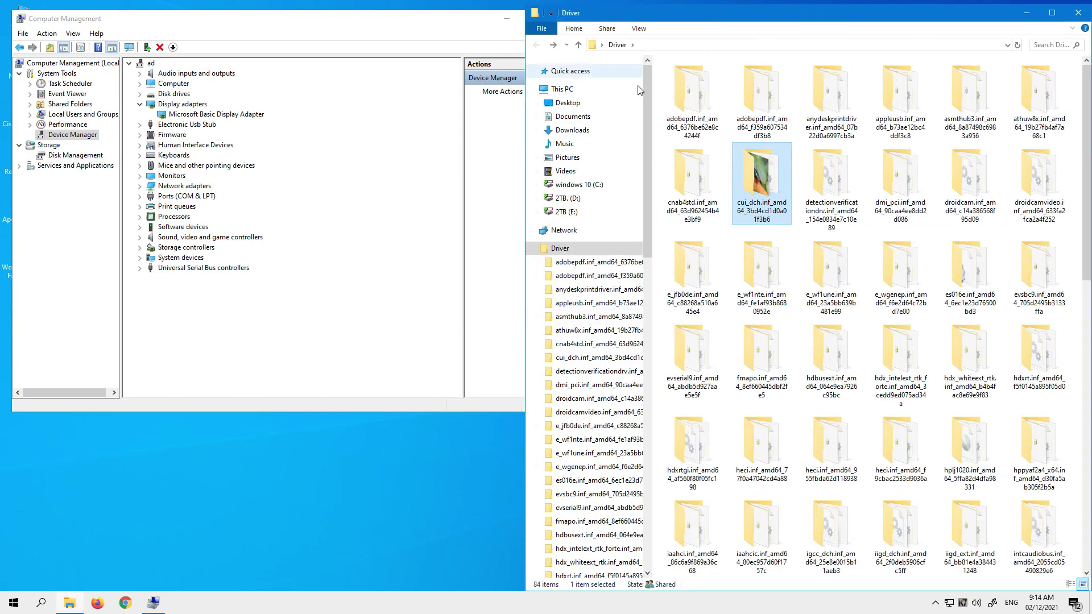
double_click(763, 182)
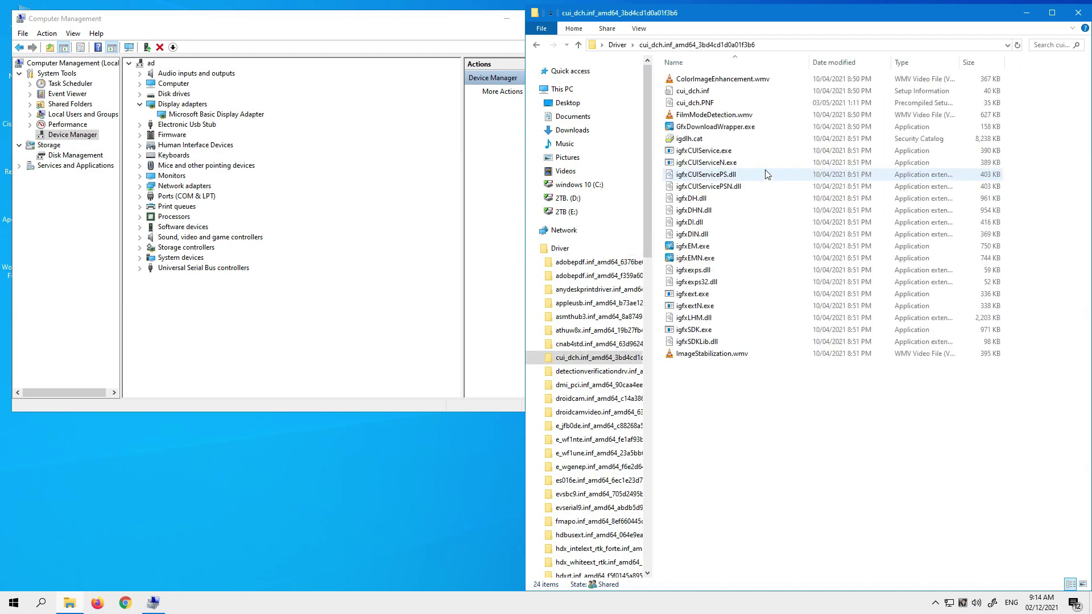
click(705, 128)
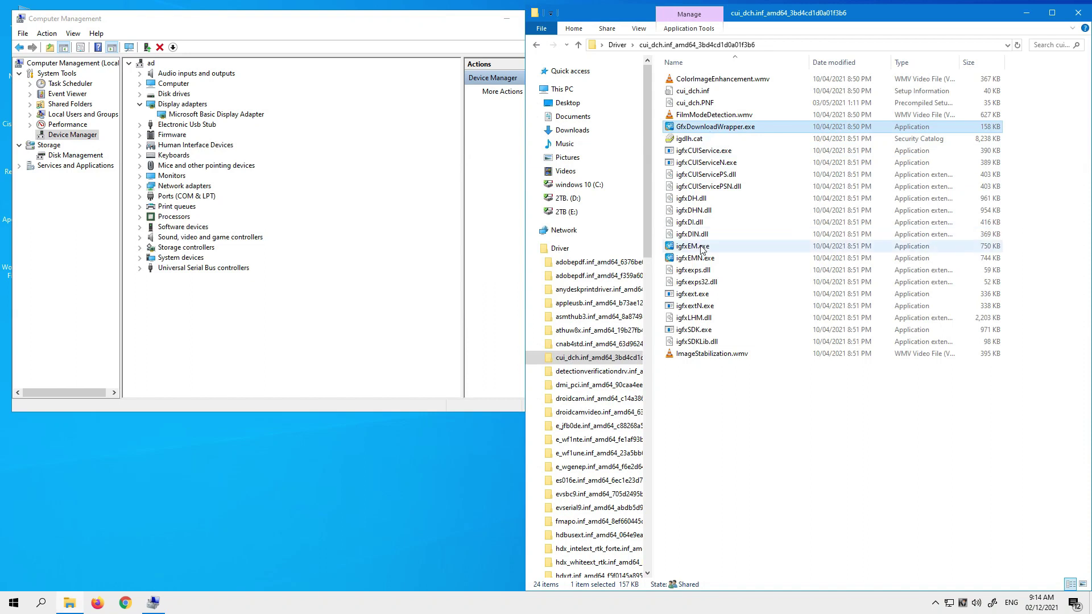
click(700, 248)
double_click(700, 248)
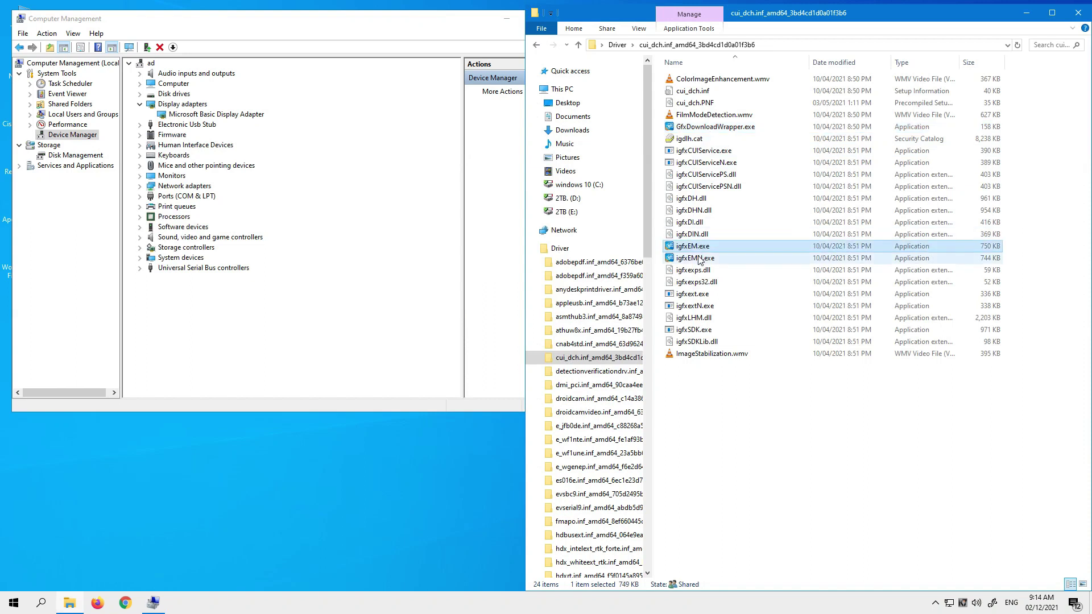
click(703, 258)
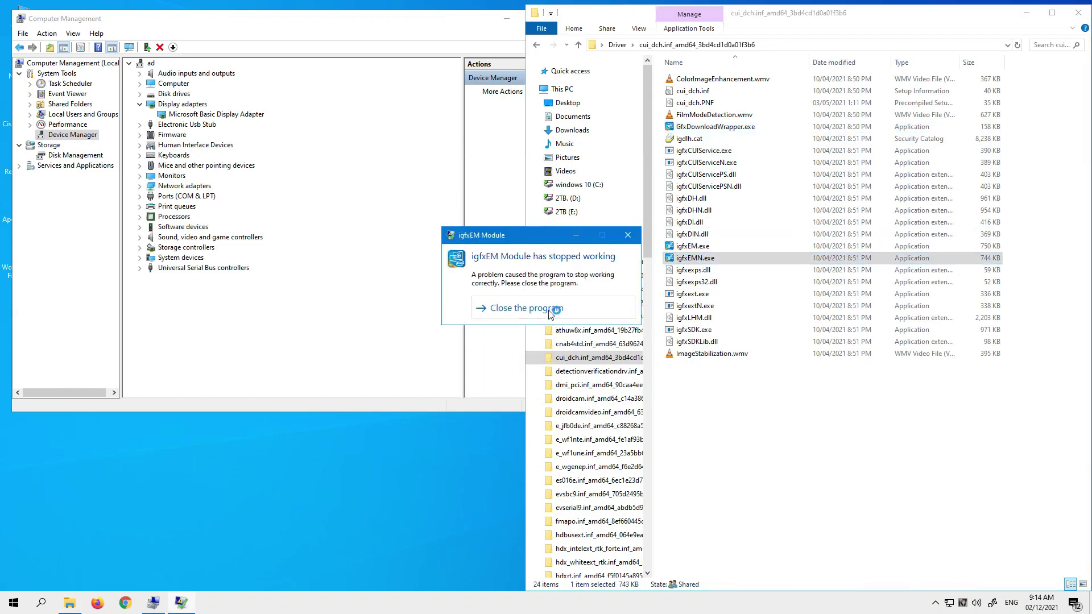
click(554, 307)
click(229, 115)
right_click(230, 116)
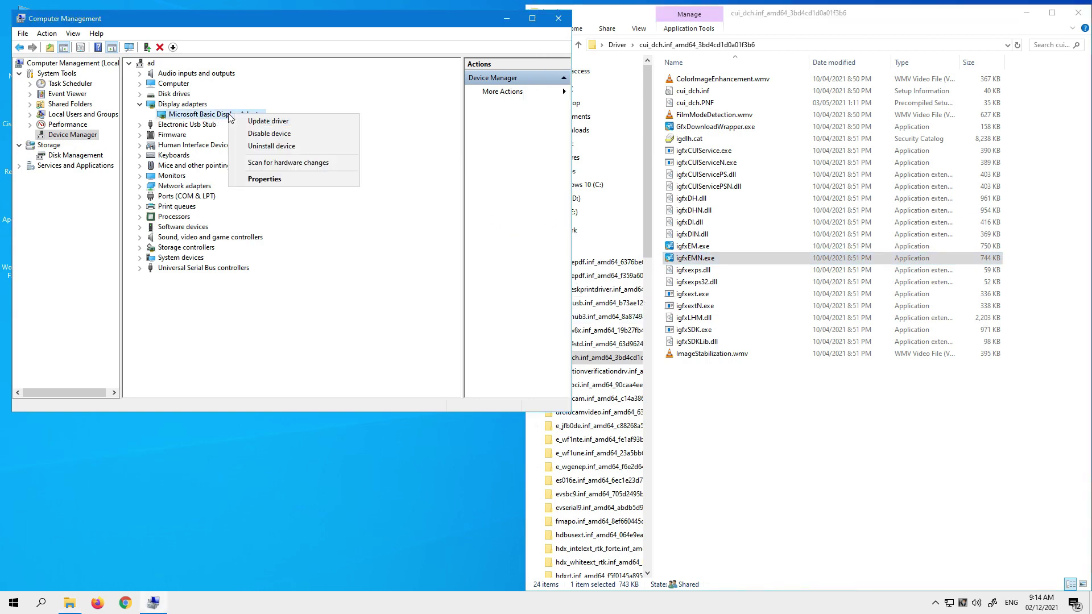
click(606, 357)
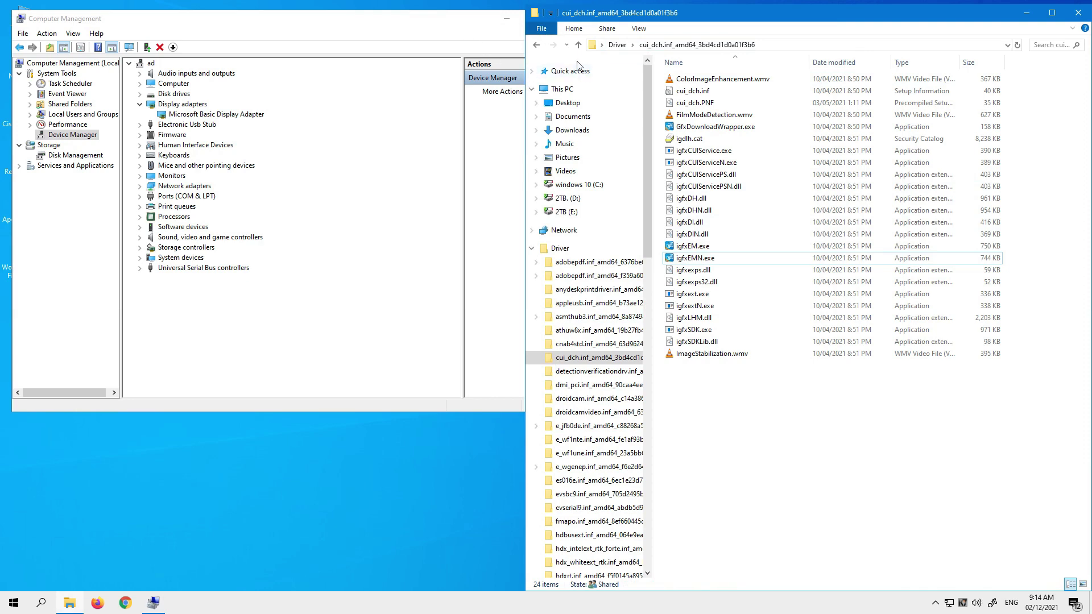
Start a driver update for the Microsoft Basic Display Adapter and set the local search location to the Driver folder on the desktop.
click(536, 46)
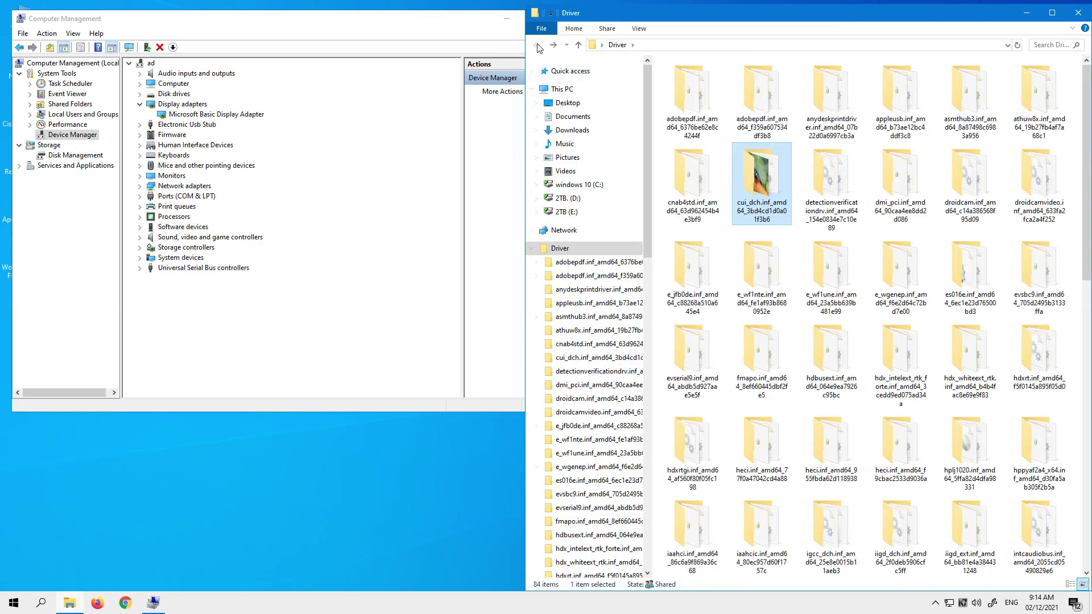
click(395, 162)
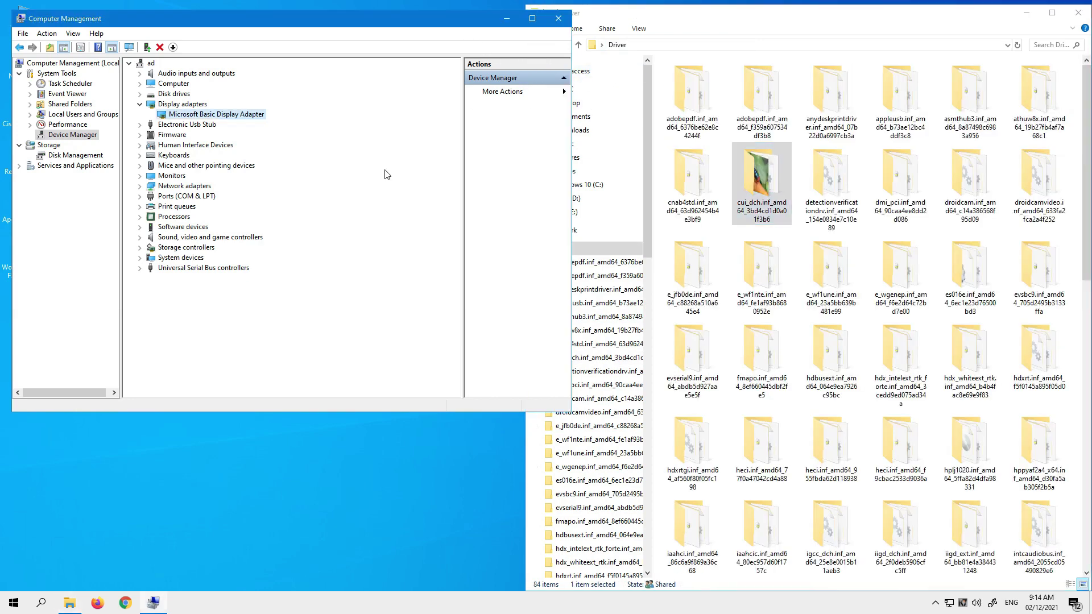
right_click(243, 115)
click(267, 121)
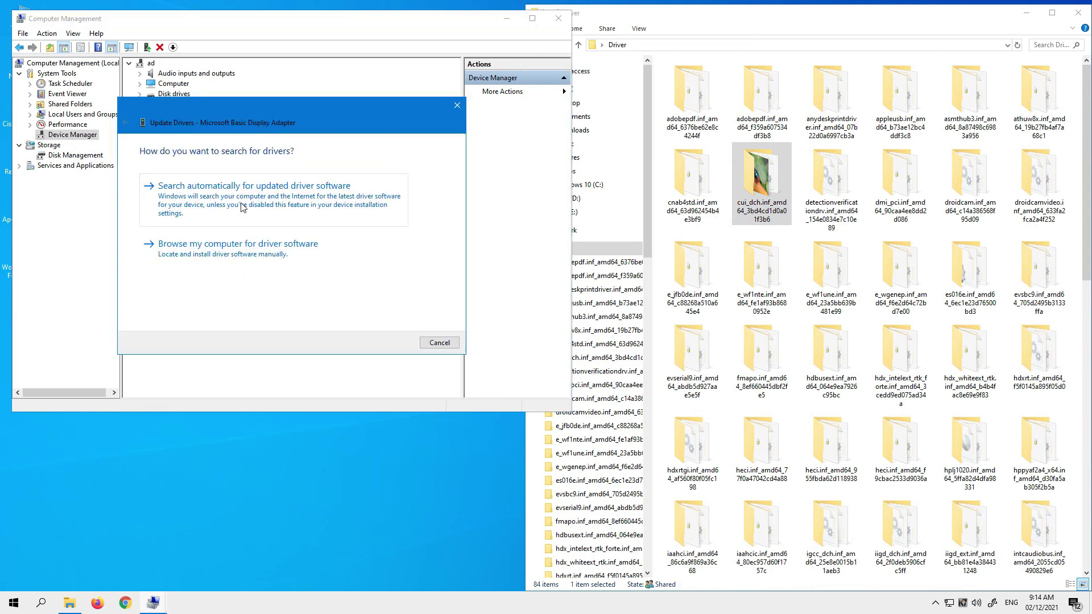
click(231, 248)
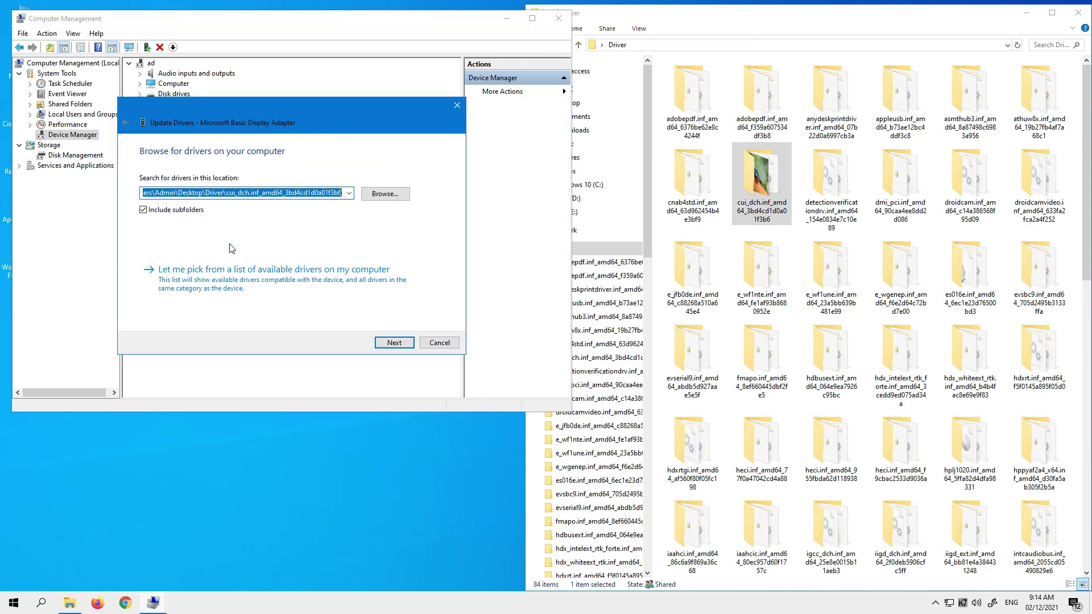
click(382, 198)
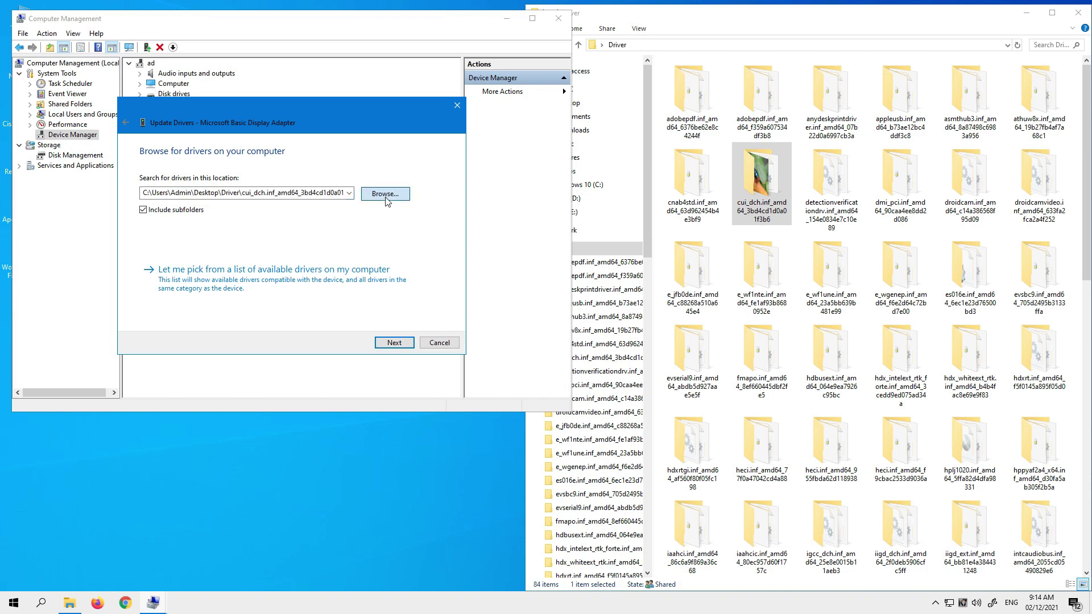
scroll(539, 302, down, 3)
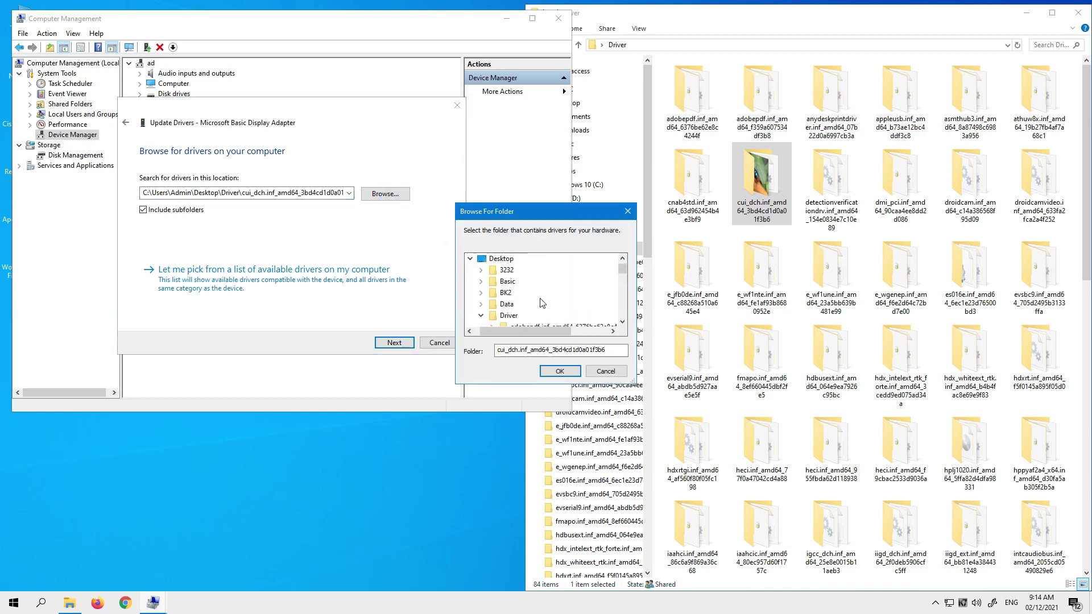
scroll(539, 303, up, 1)
click(508, 281)
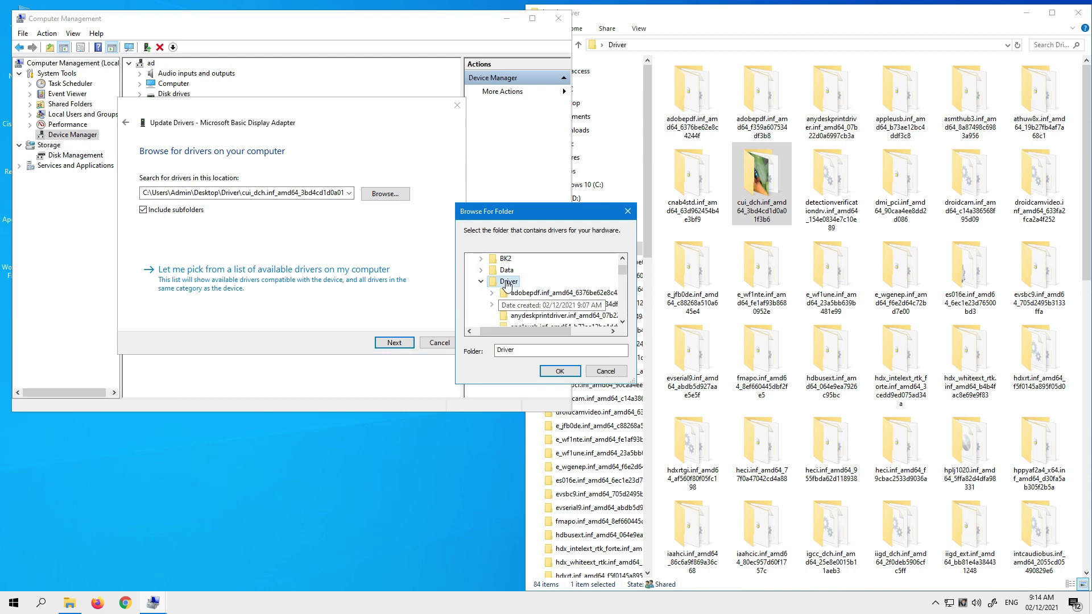
click(560, 372)
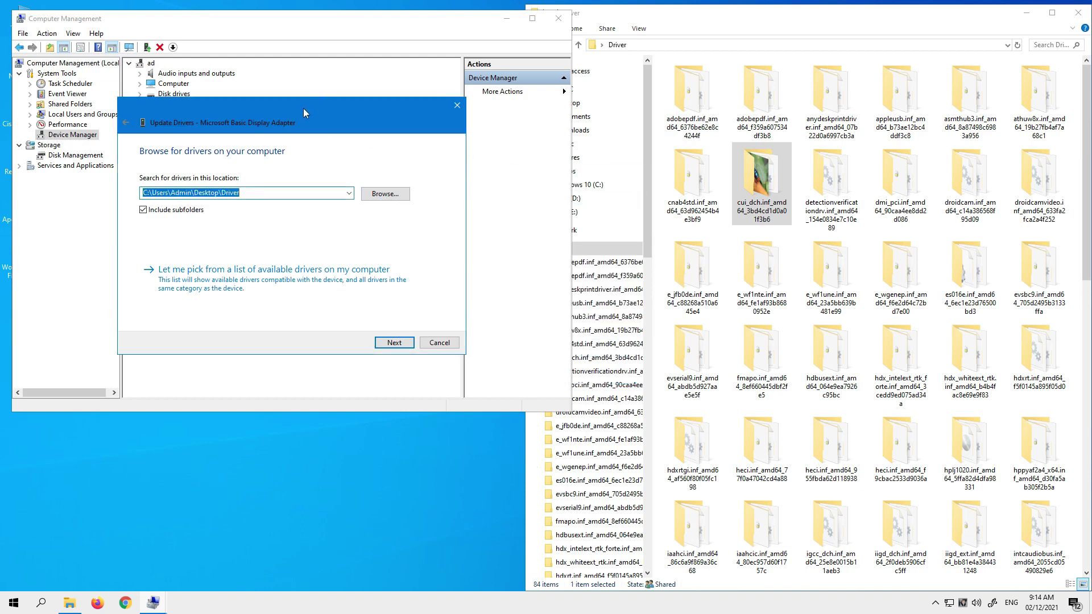
Try to install the display adapter's driver from the chosen Driver folder with subfolders included, and close the update wizard.
drag(303, 108, 616, 115)
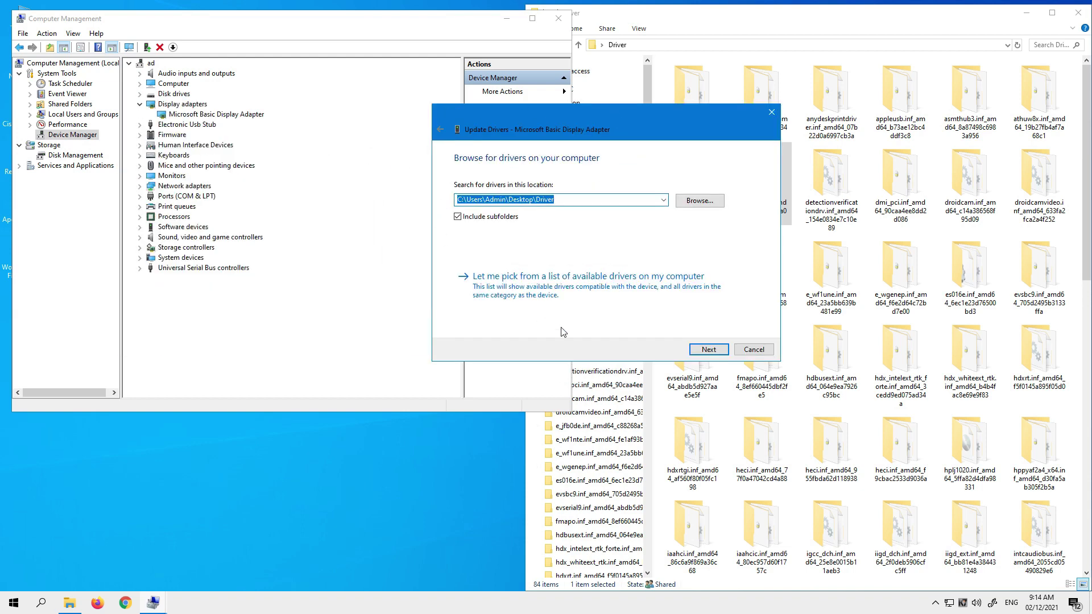
click(705, 351)
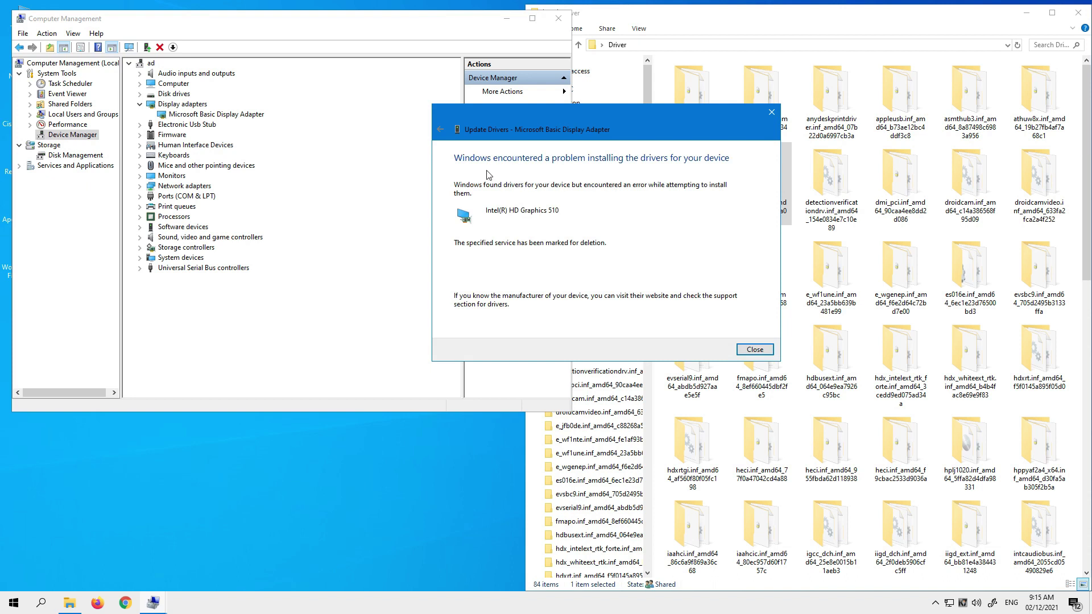
click(755, 349)
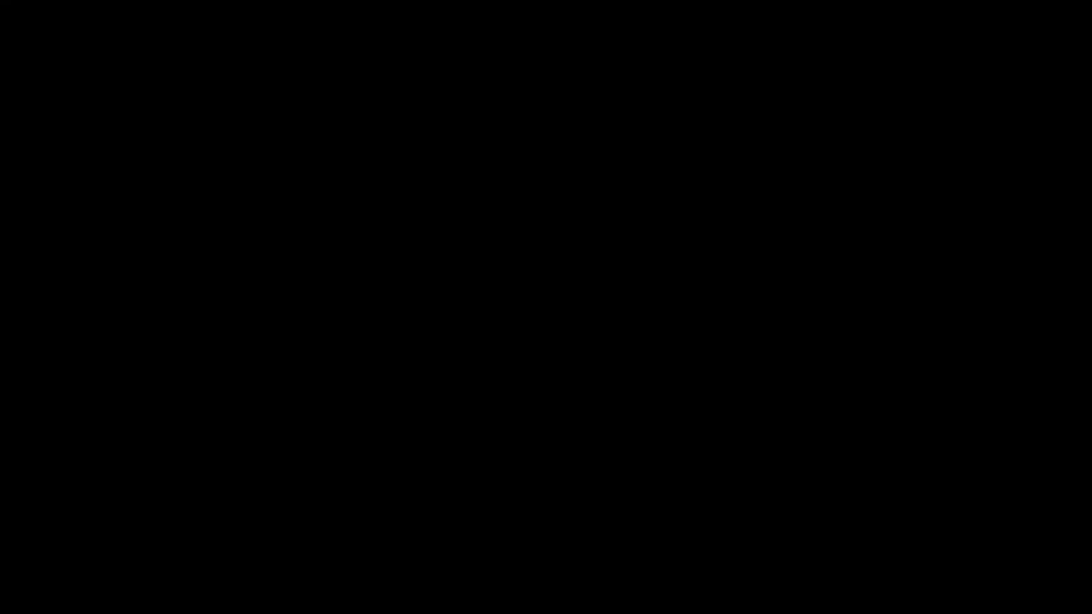
Retry the Microsoft Basic Display Adapter driver update using the local location C:\Users\Admin\Desktop\Driver, and close the wizard.
right_click(237, 116)
click(275, 124)
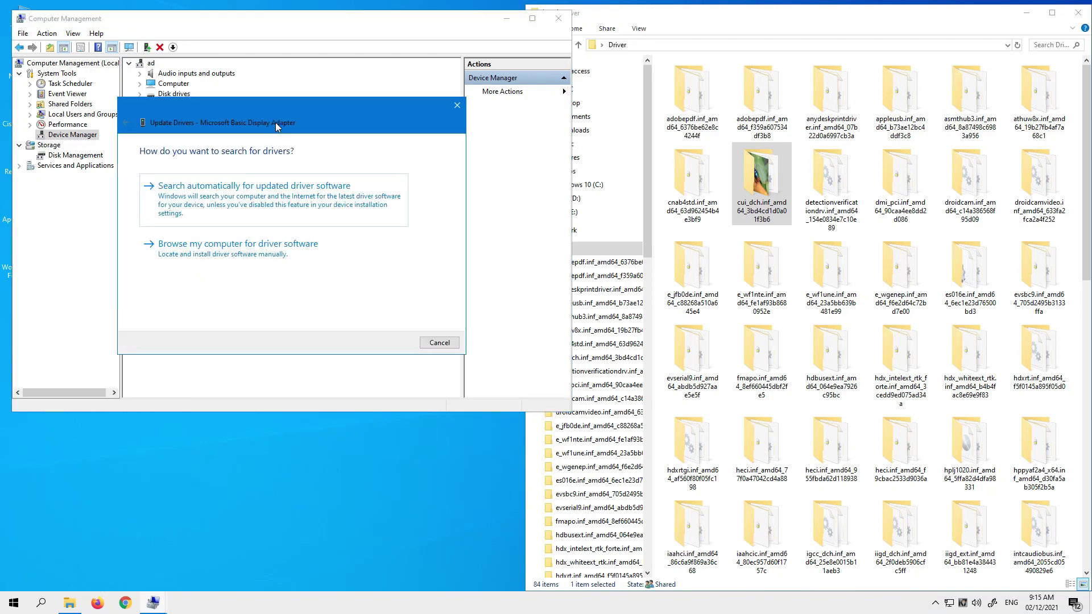
click(245, 256)
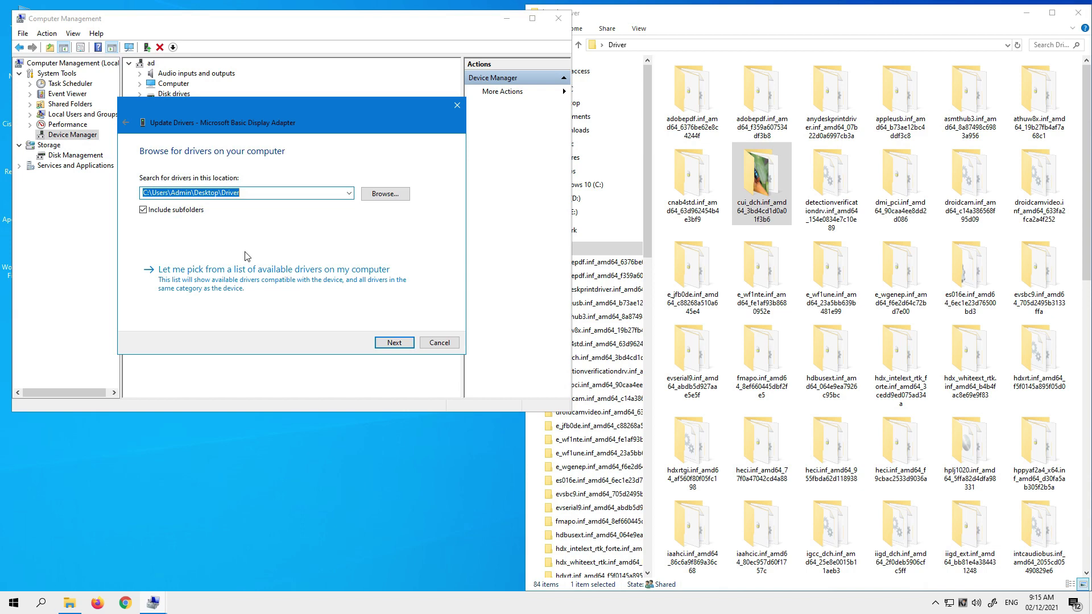
click(270, 193)
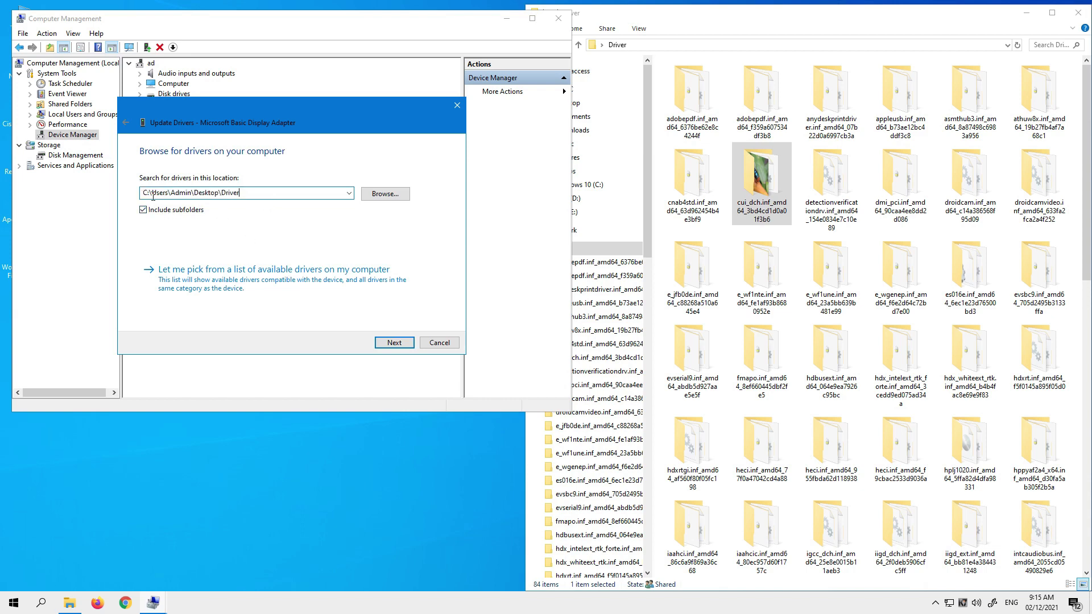
click(840, 45)
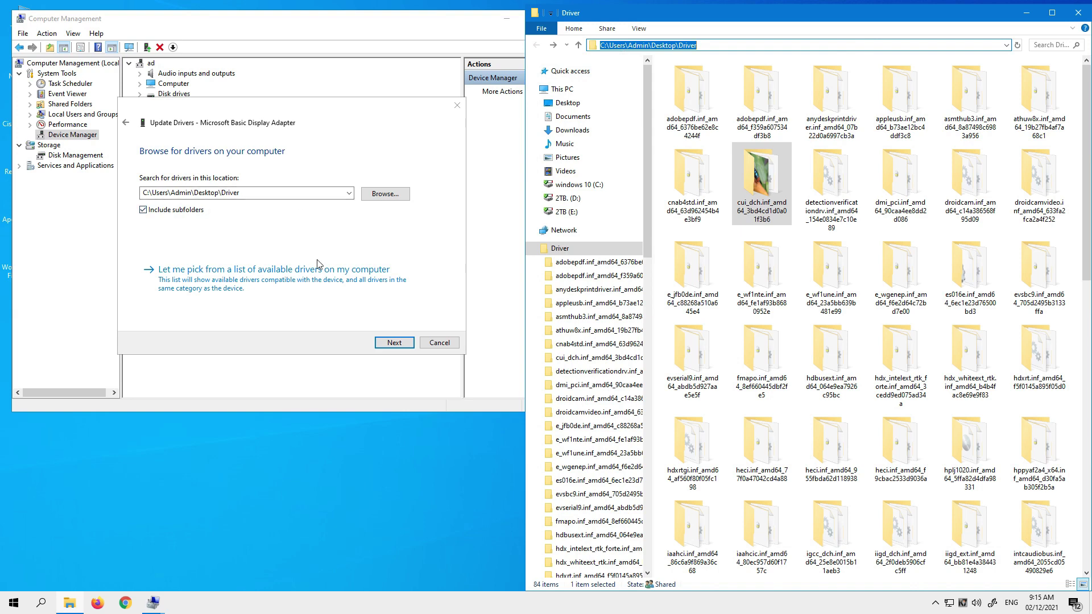
click(394, 343)
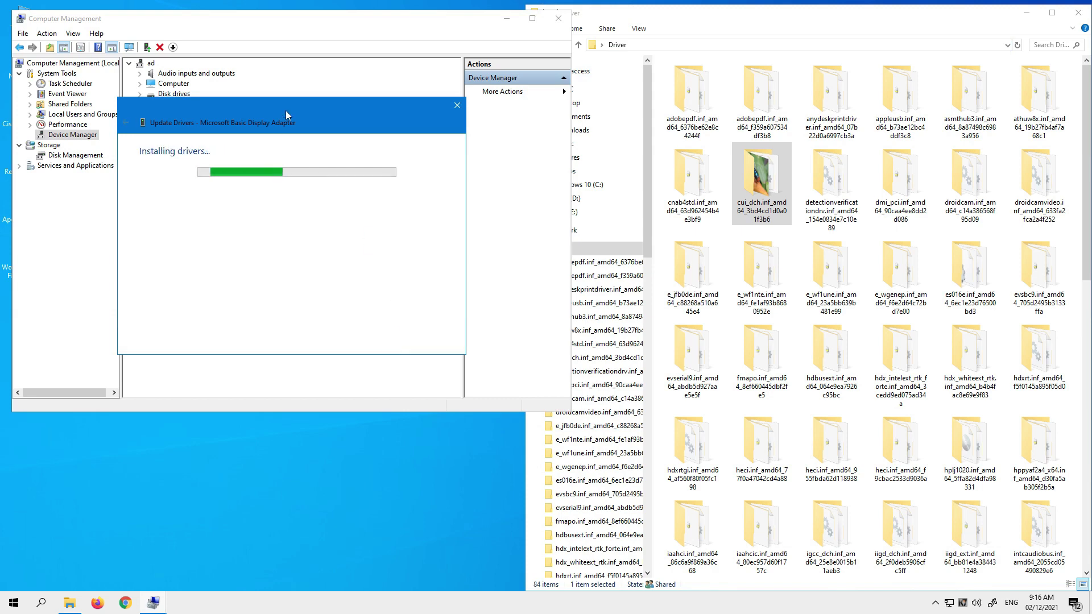
drag(286, 109, 459, 194)
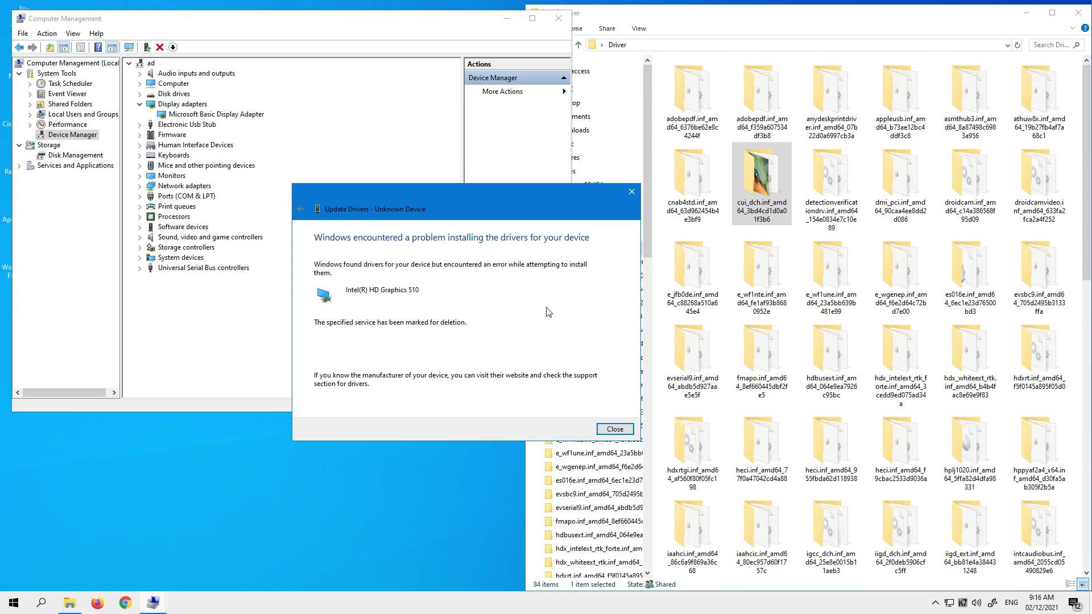
click(615, 429)
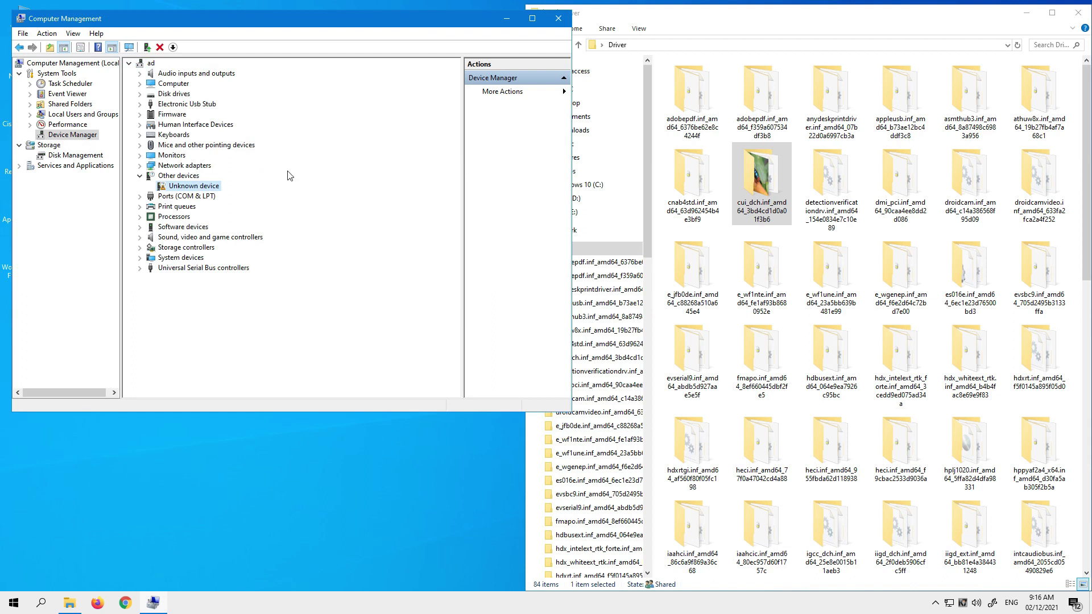
Scan for hardware changes from the Human Interface Devices category in Device Manager.
right_click(200, 190)
click(171, 114)
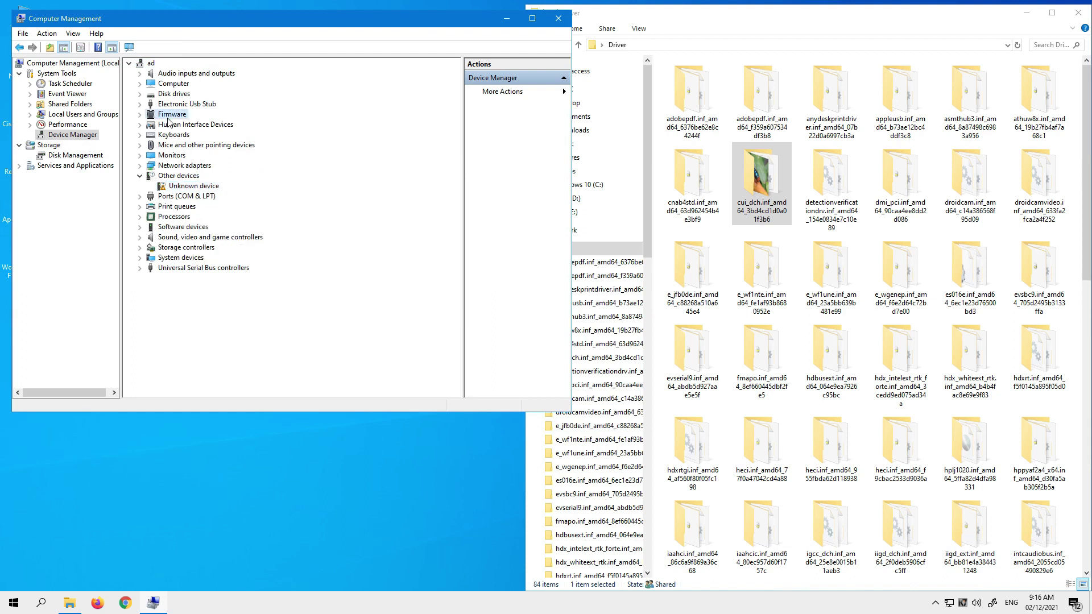
right_click(171, 116)
click(193, 122)
right_click(195, 126)
click(207, 134)
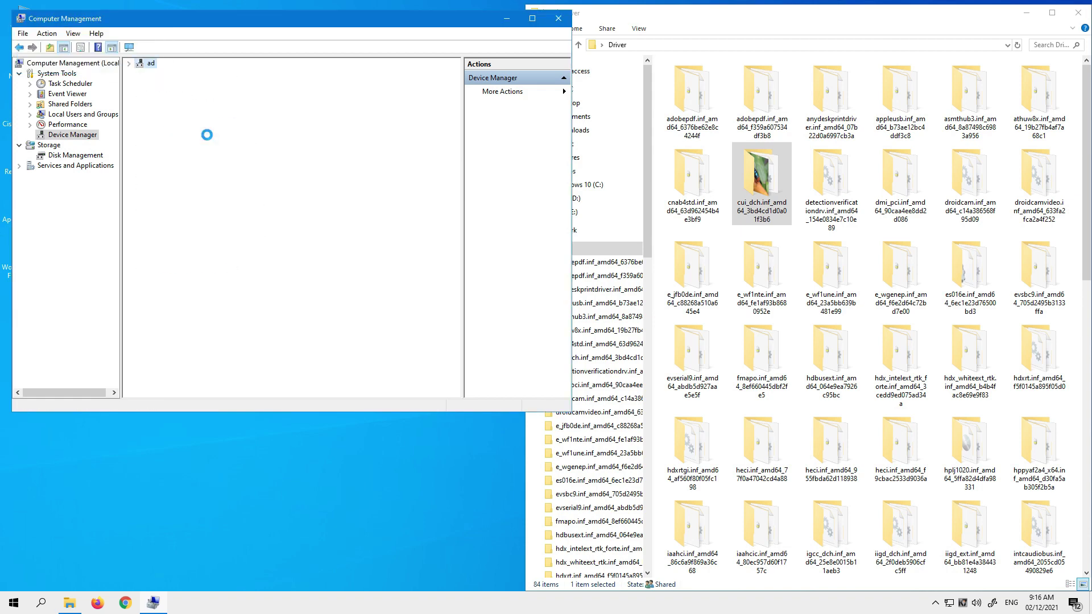
Try to update the Unknown device's driver from the local location C:\Users\Admin\Desktop\Driver, and close the wizard.
click(188, 186)
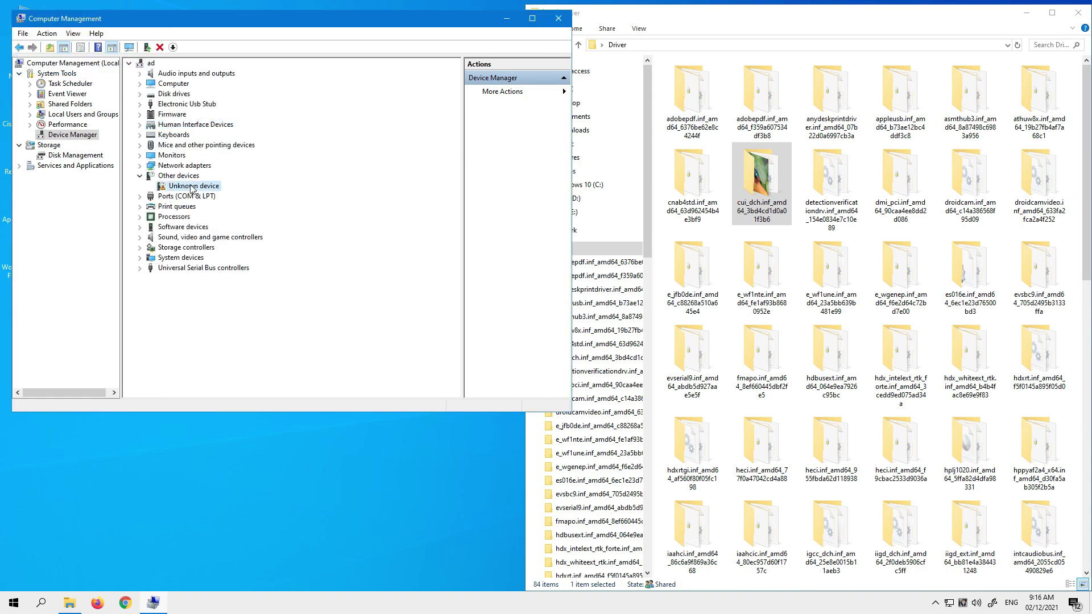
right_click(190, 186)
click(230, 192)
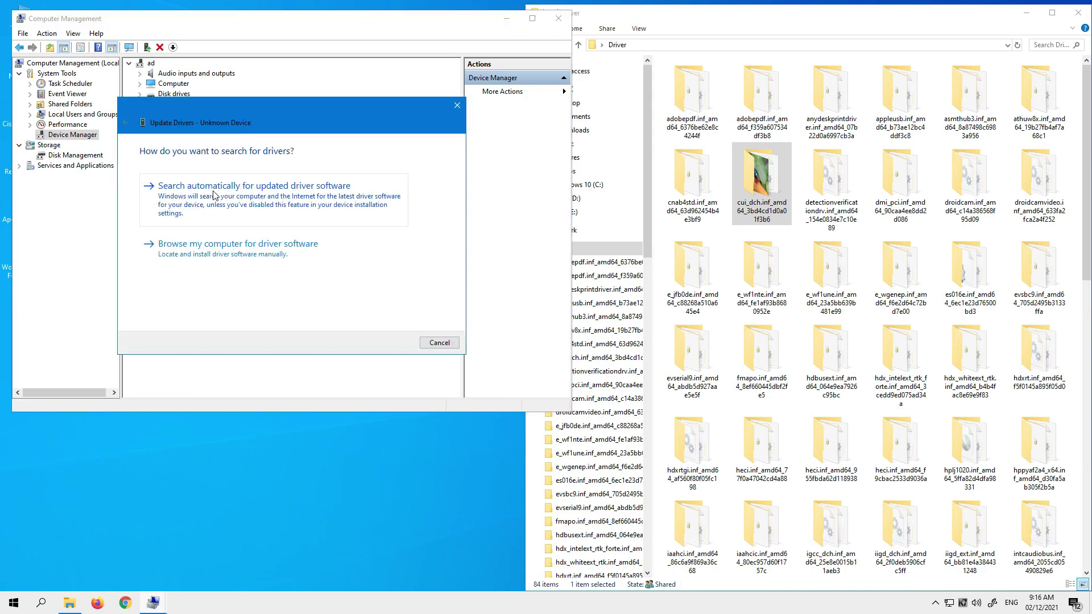
click(213, 254)
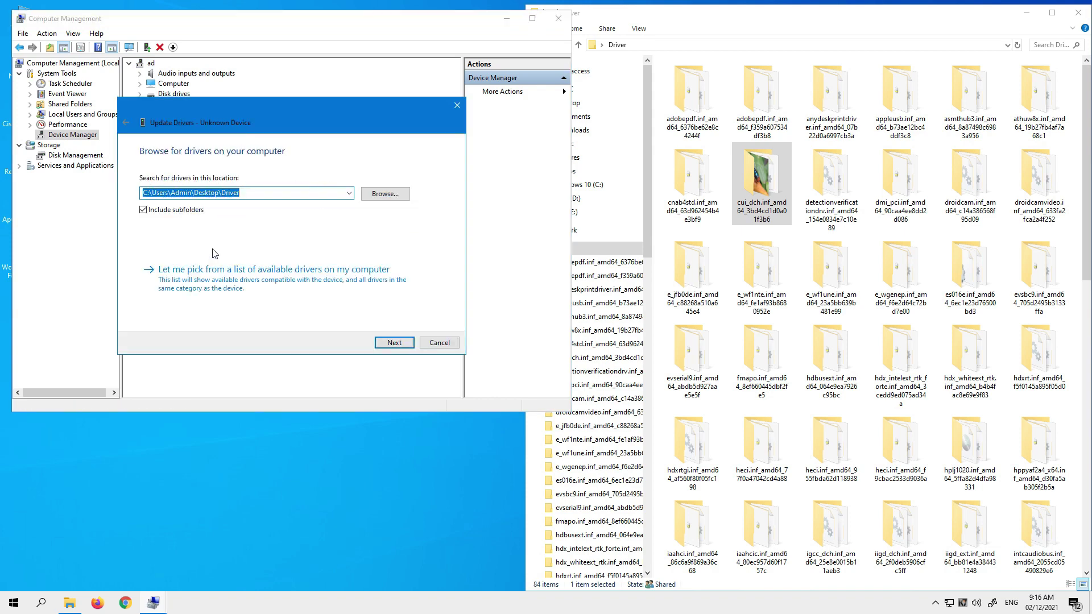
click(686, 46)
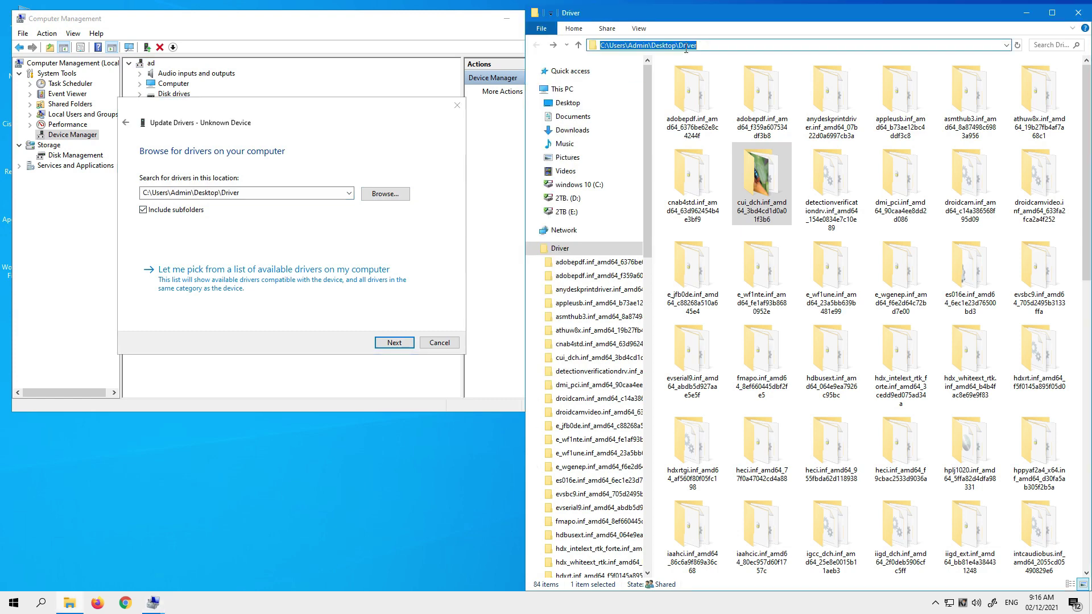
click(394, 343)
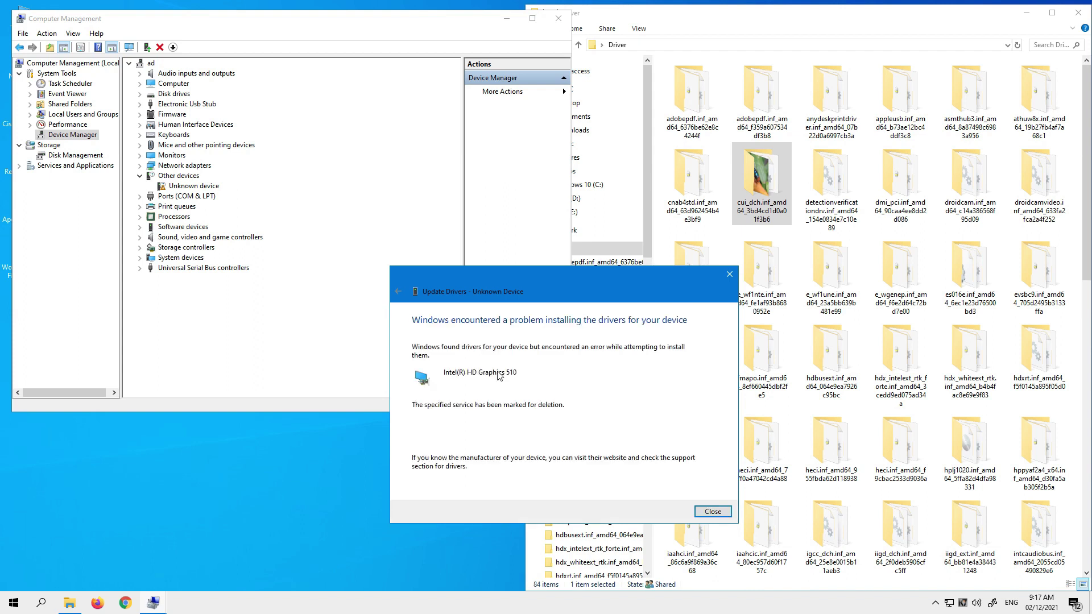
click(712, 512)
Start another driver update for the Unknown device, picking from the available drivers on the computer with Display adapters as the hardware type.
right_click(197, 187)
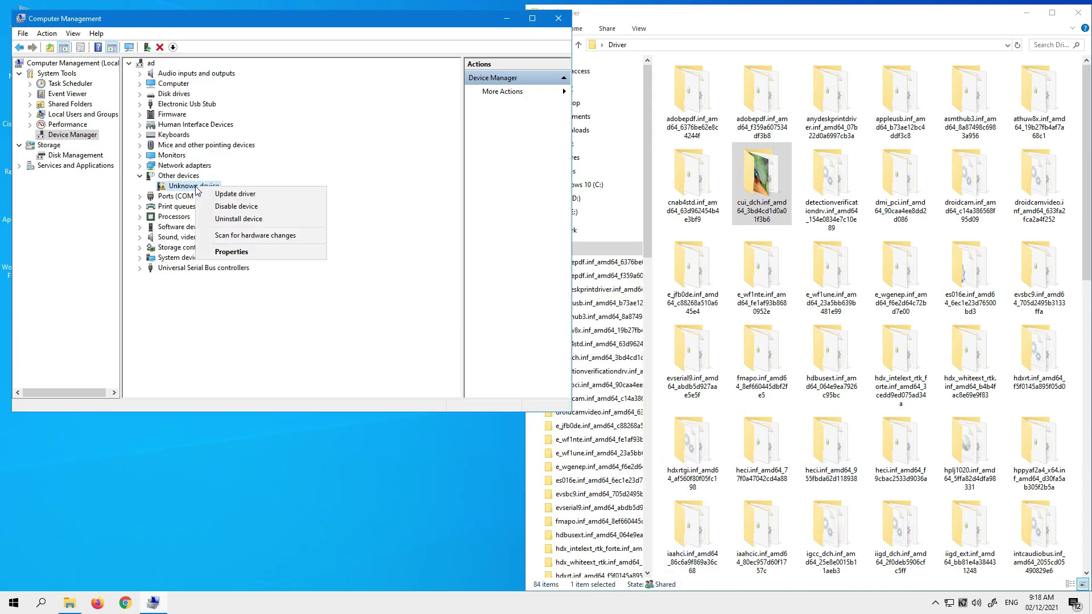
click(216, 194)
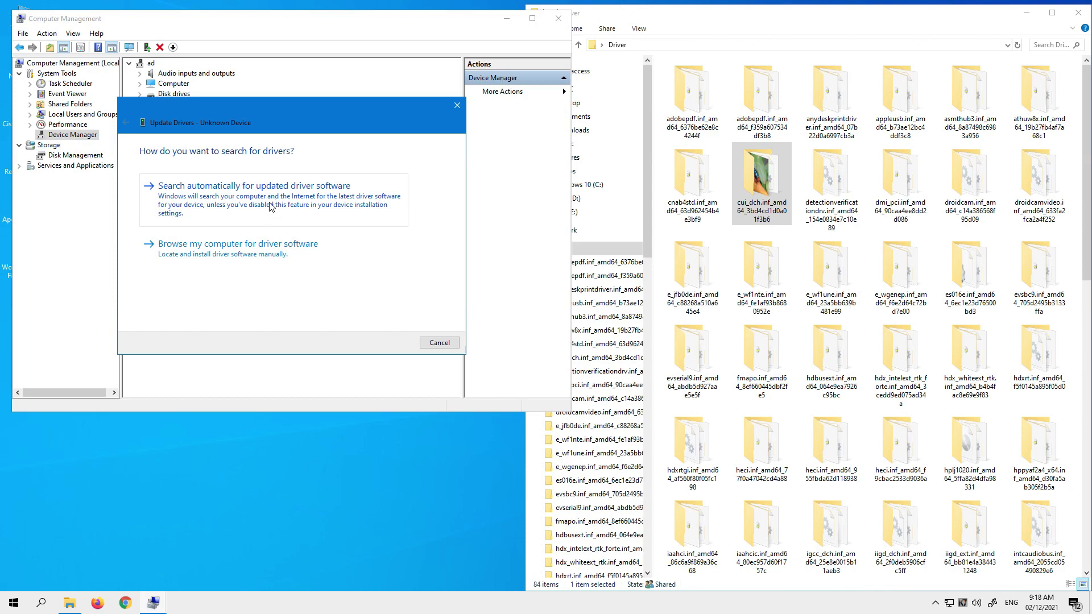
click(245, 251)
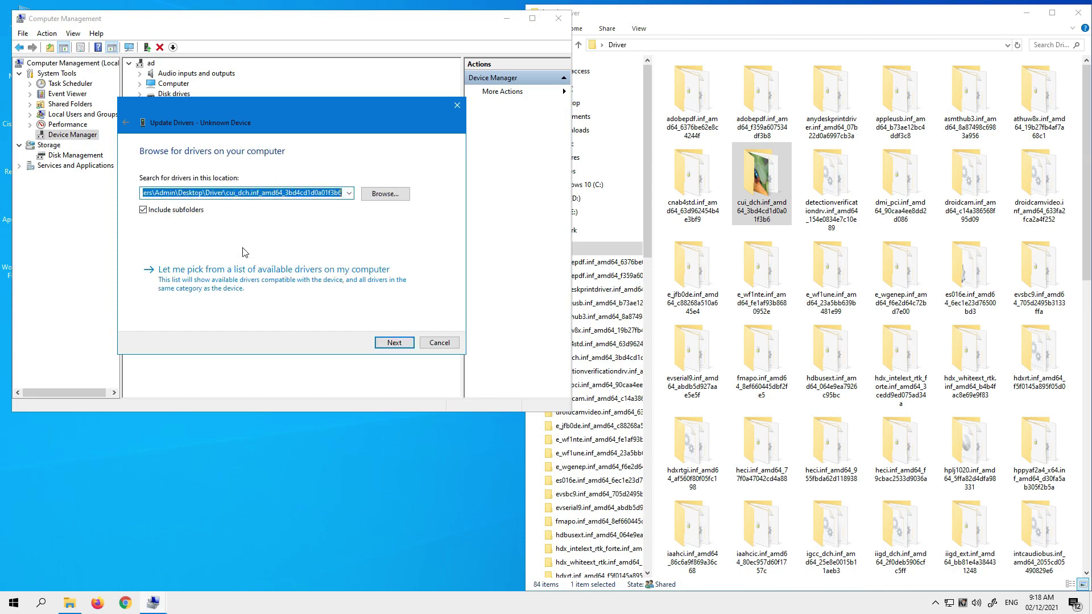
click(272, 285)
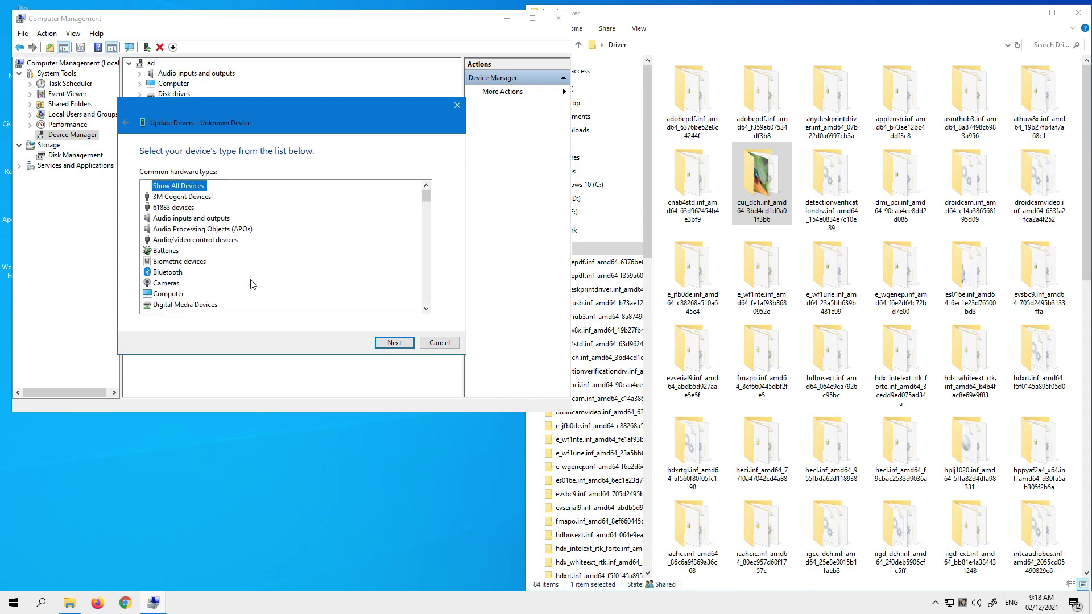
scroll(252, 284, down, 2)
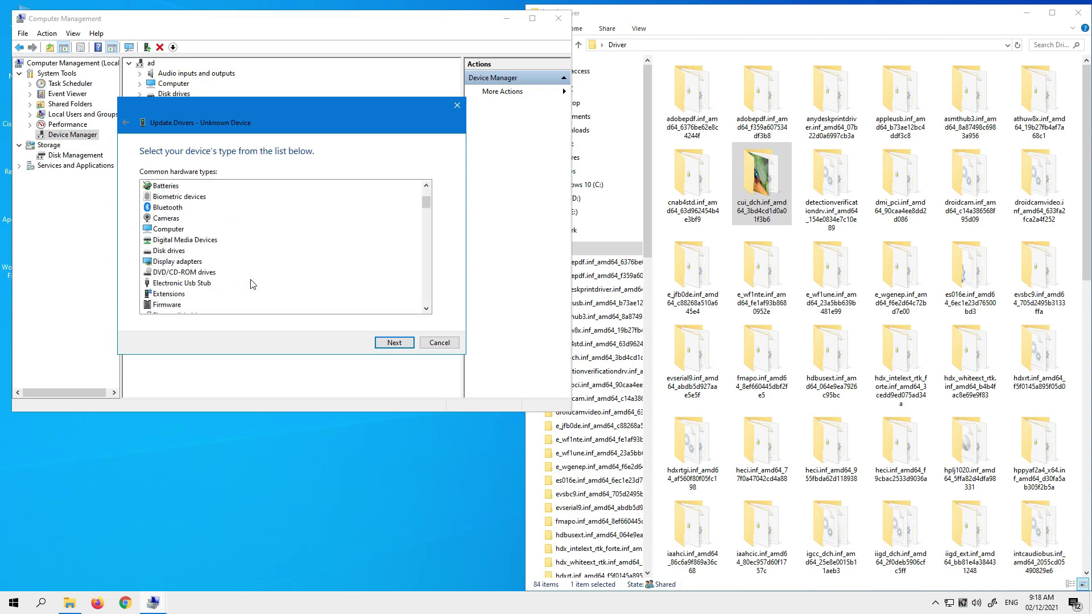
scroll(253, 285, down, 1)
click(181, 231)
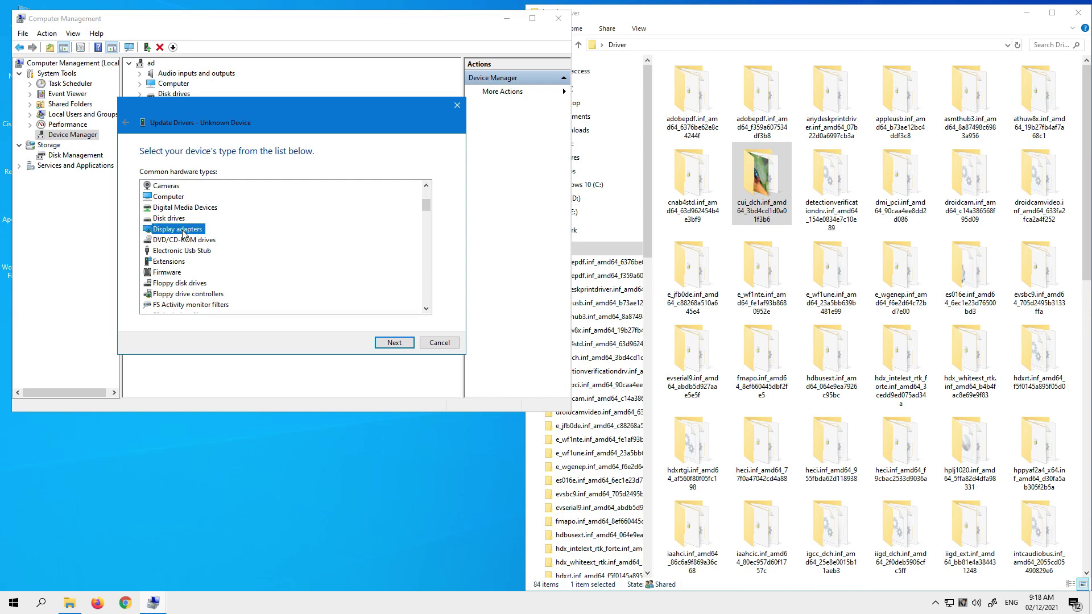
click(393, 343)
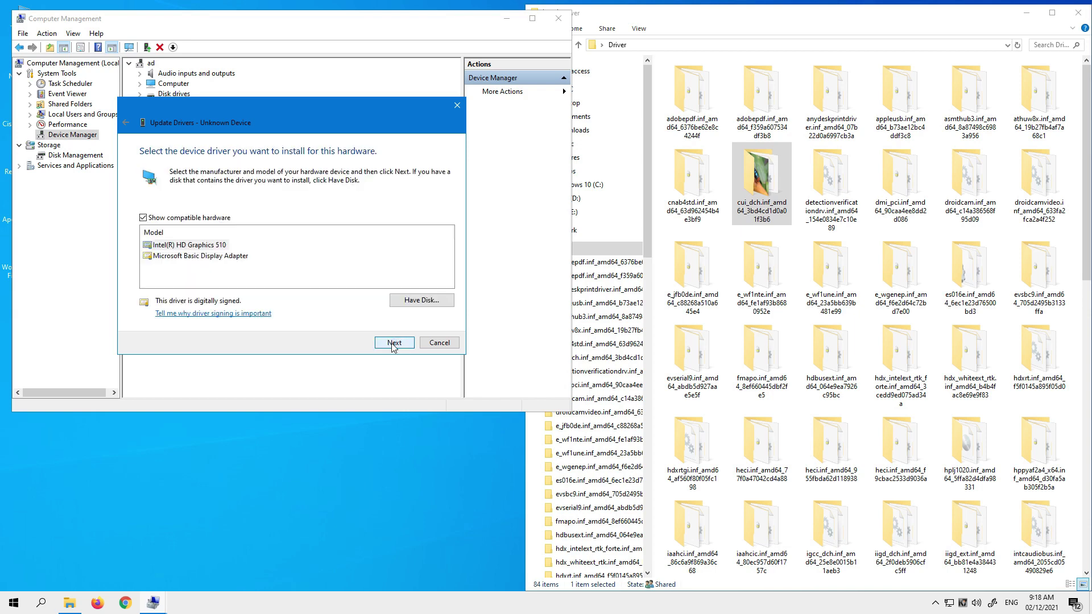
Try to install the Intel(R) HD Graphics 510 driver from the list of compatible models.
drag(271, 106, 509, 149)
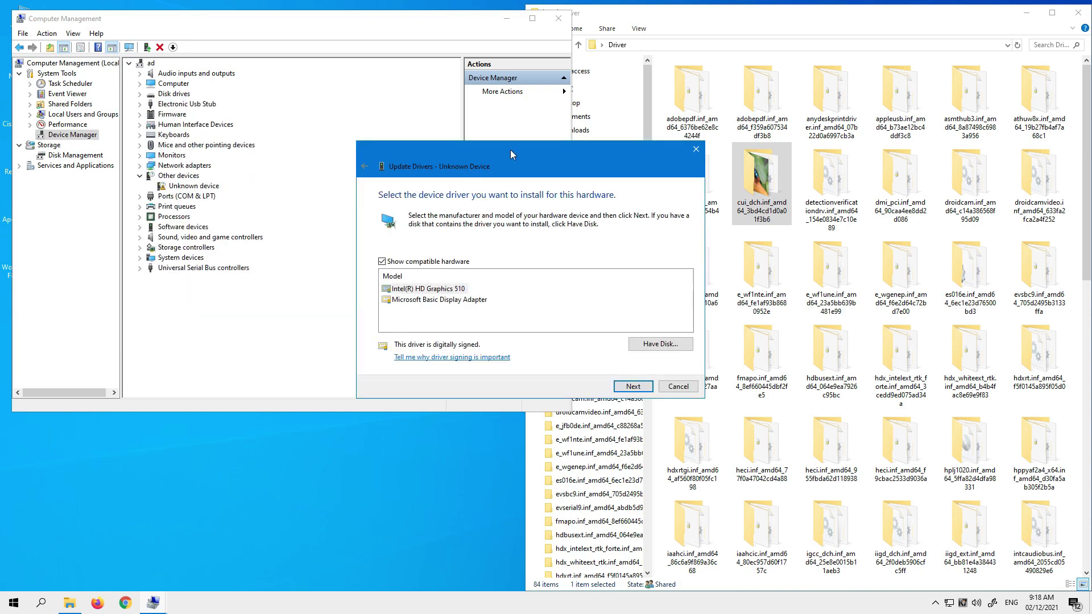
click(431, 290)
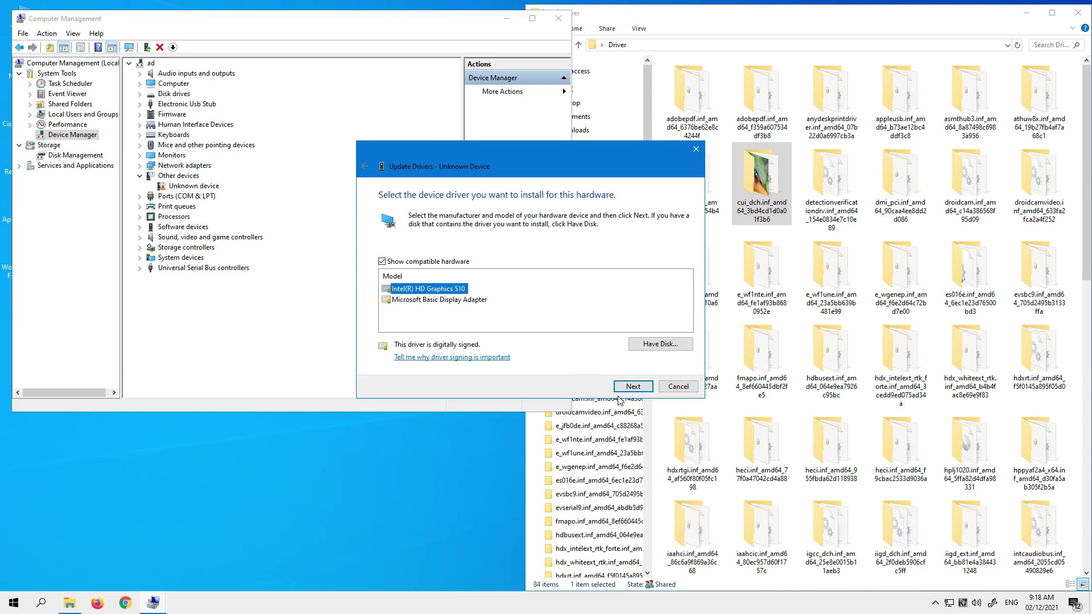
click(632, 387)
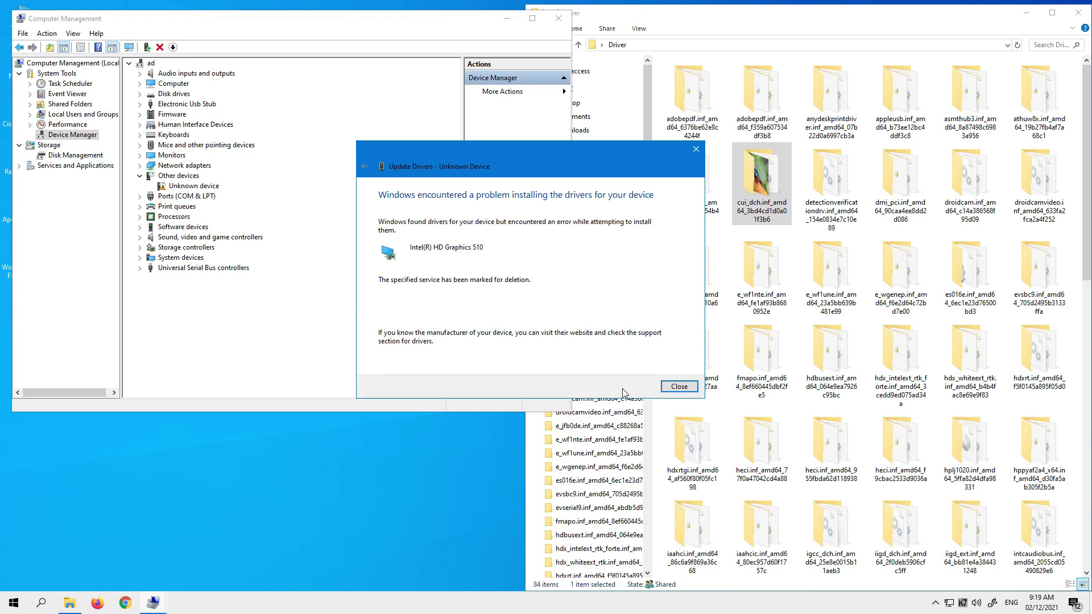
Close the driver update wizard and restart the computer.
click(679, 387)
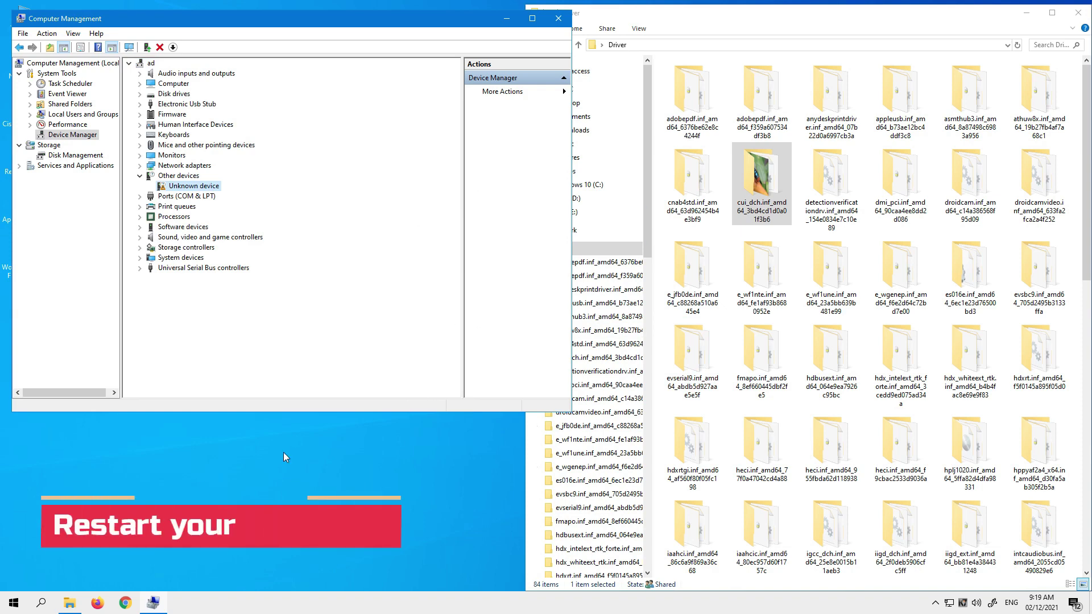
click(14, 602)
click(14, 578)
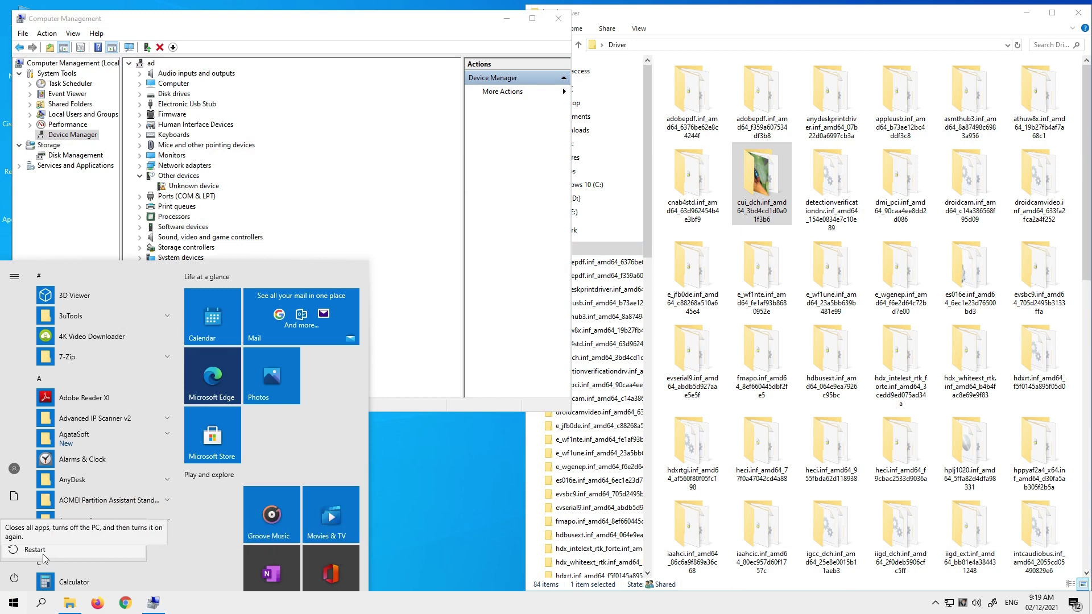
click(43, 549)
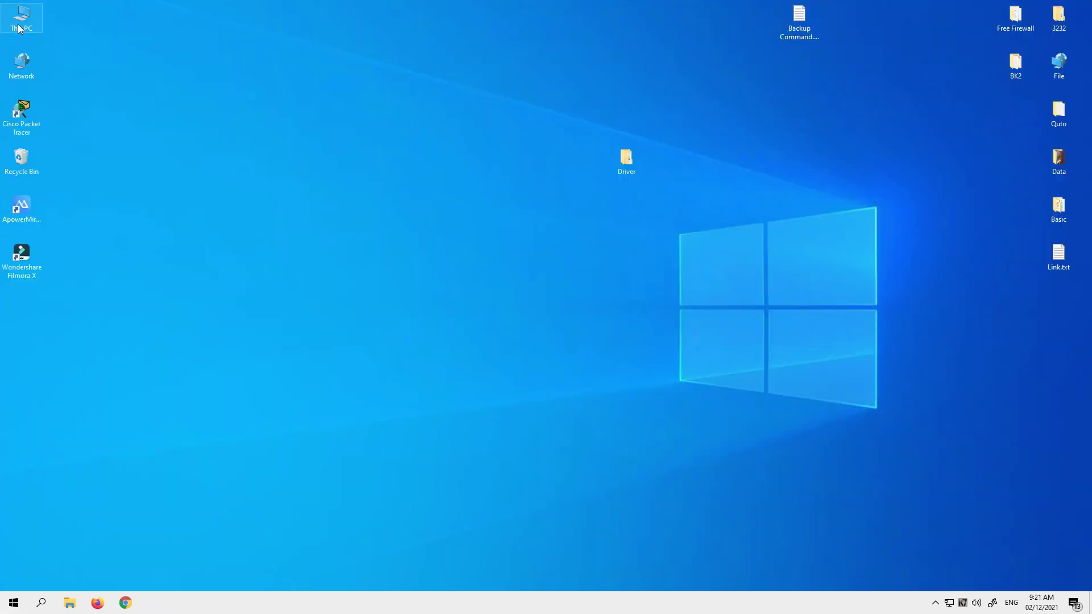
Open Device Manager in Computer Management for This PC, and move the desktop's Driver folder clear of the window.
right_click(18, 24)
click(45, 59)
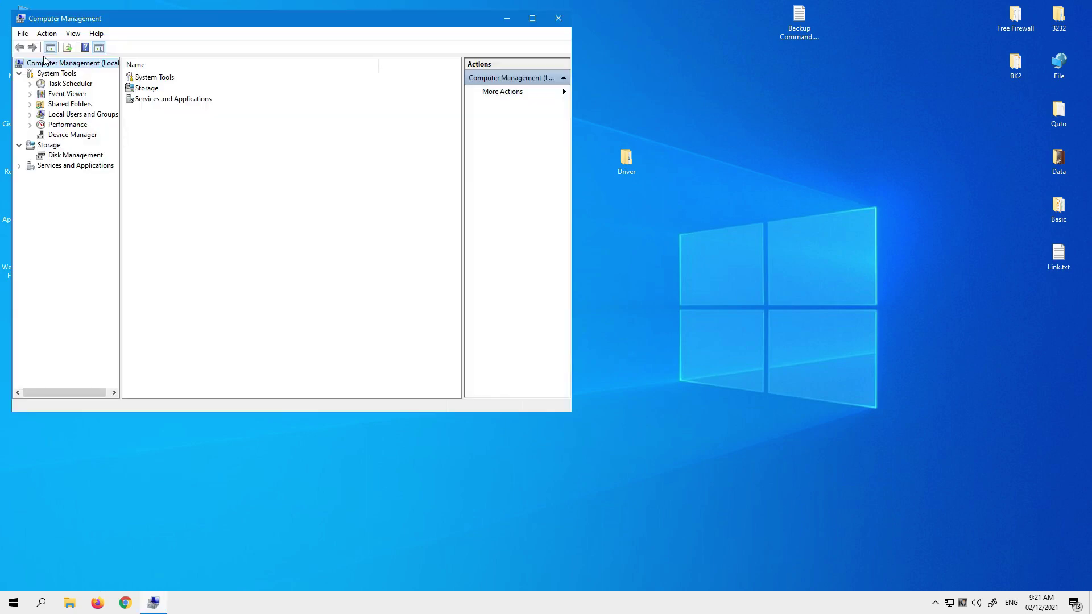
click(72, 134)
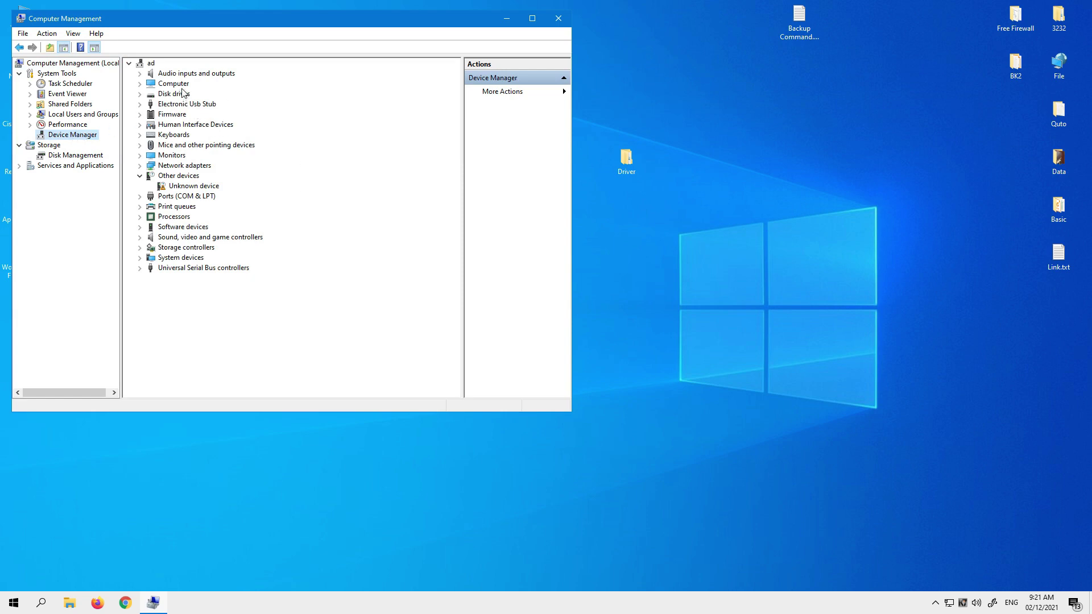
drag(628, 169, 693, 210)
Start a driver update for the Unknown device, browsing the computer and setting the search location to C:\Users\Admin\Desktop\Driver.
click(188, 188)
right_click(188, 188)
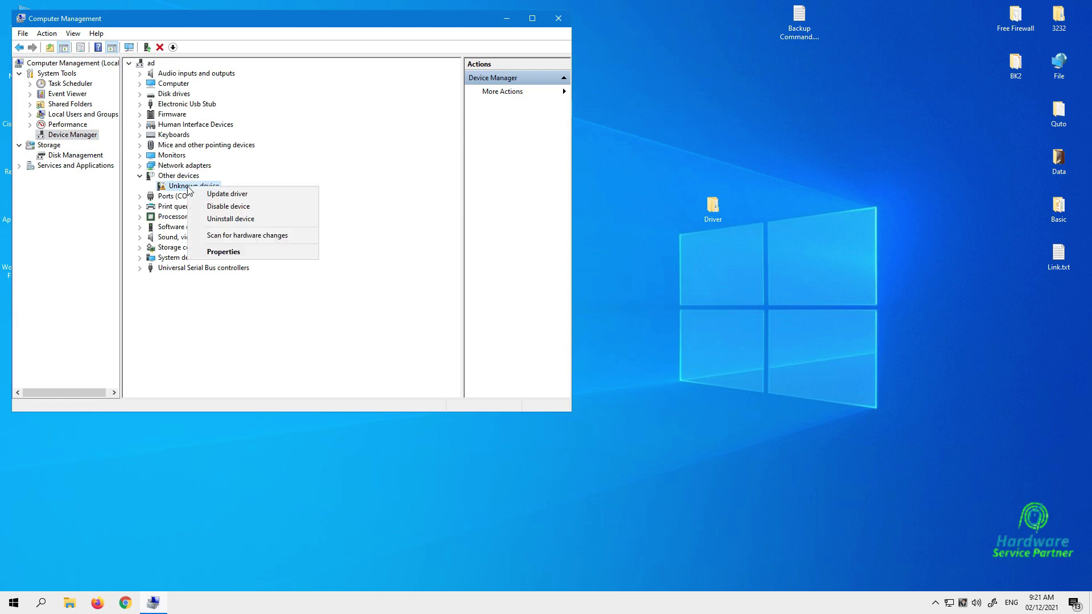
click(208, 195)
click(254, 244)
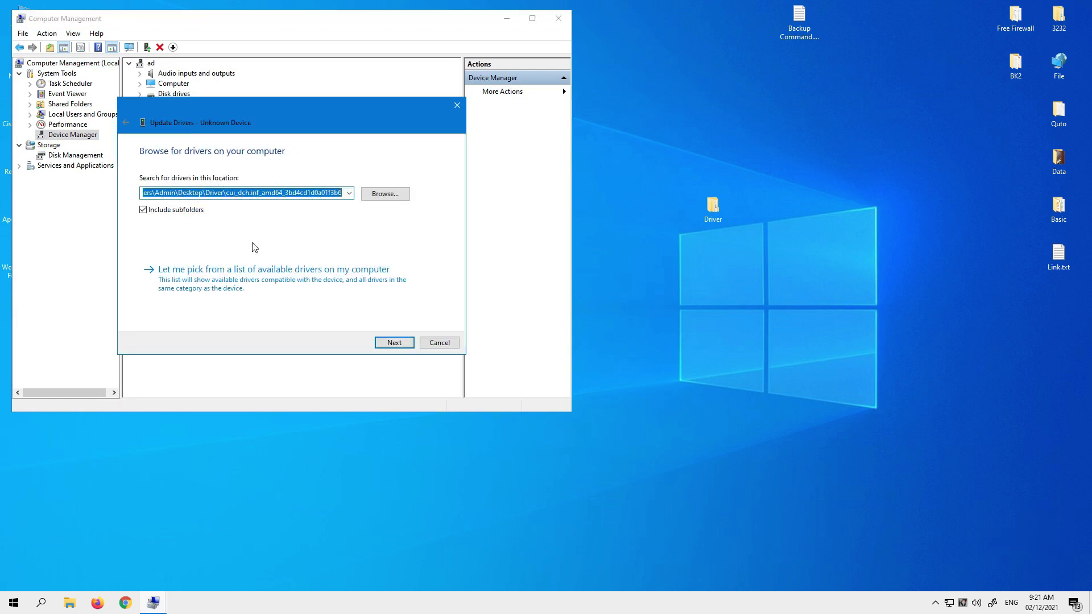
click(394, 194)
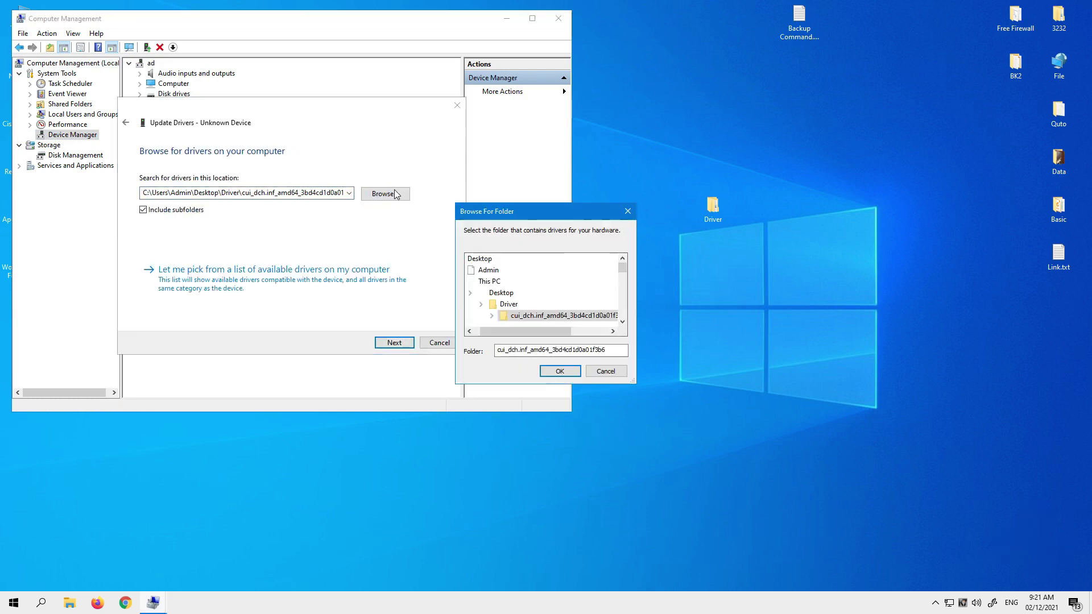
scroll(519, 302, down, 2)
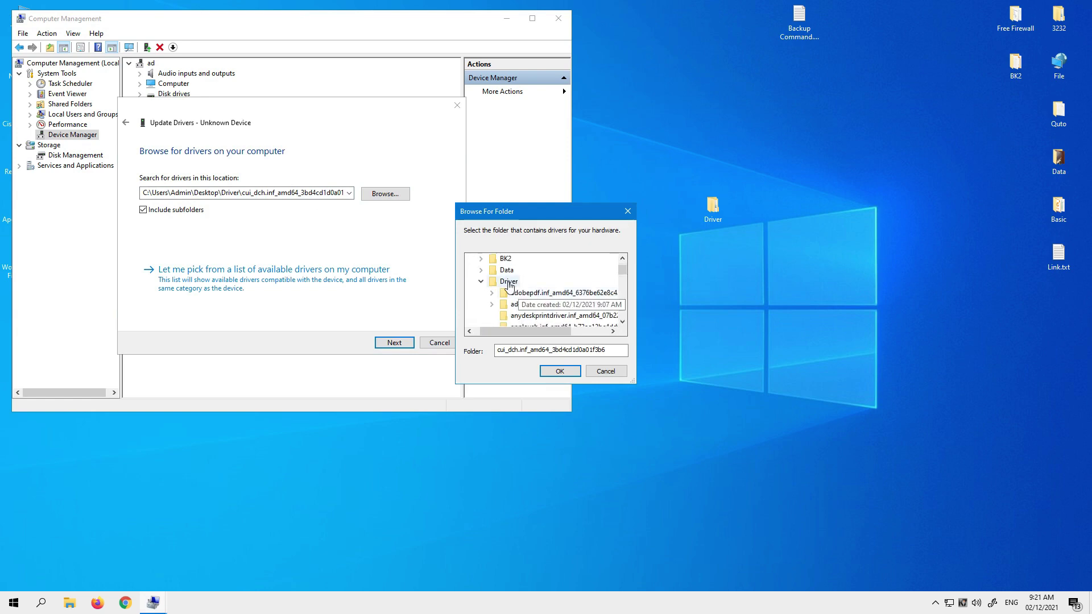
click(509, 282)
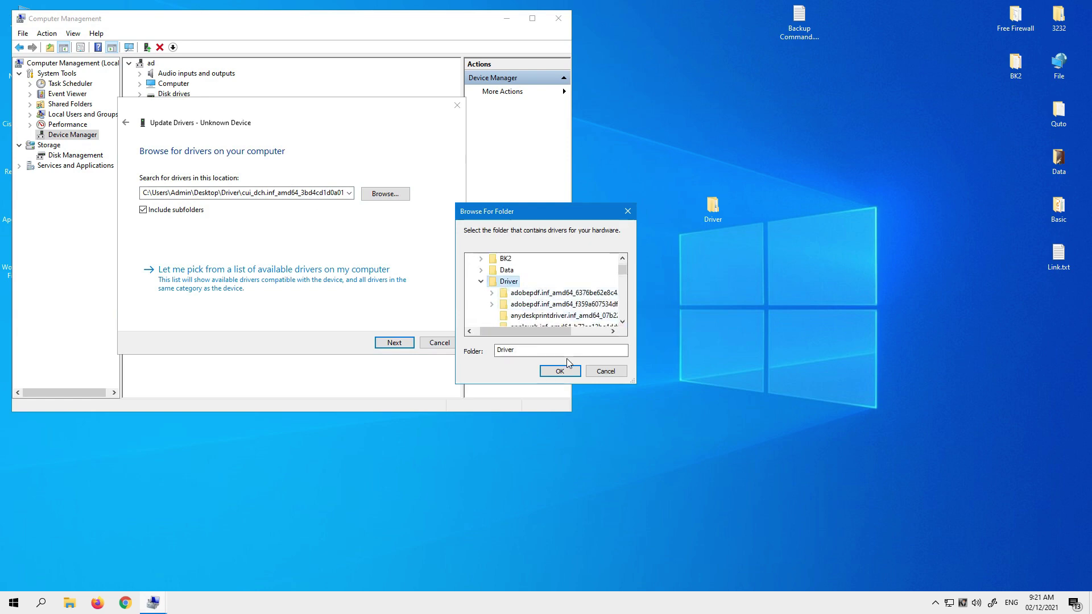
click(559, 370)
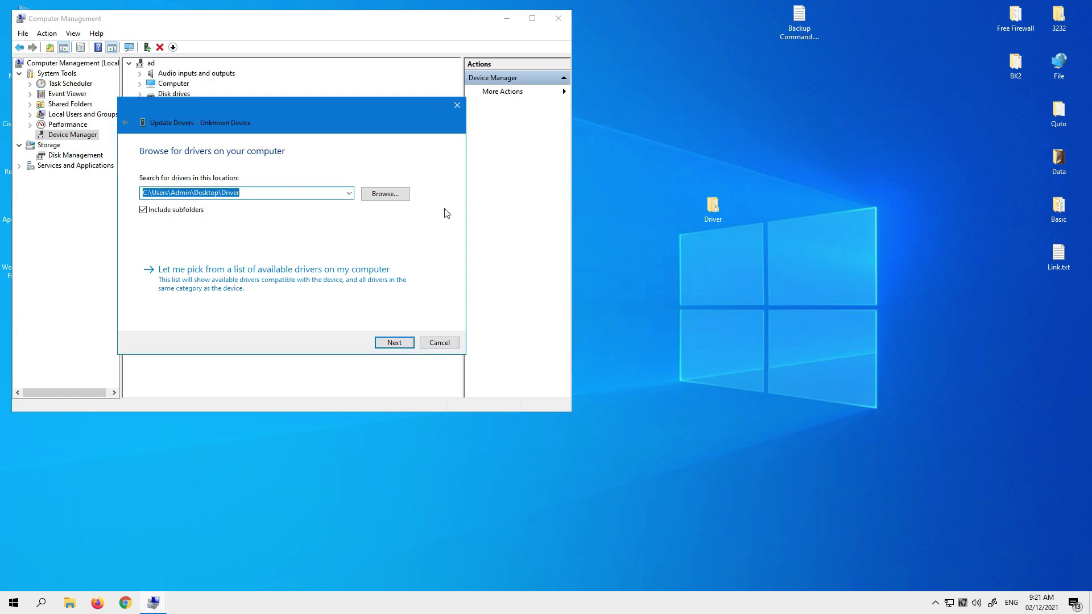
Install the Unknown device's driver from the chosen backup folder, and close the wizard once installation finishes.
click(394, 343)
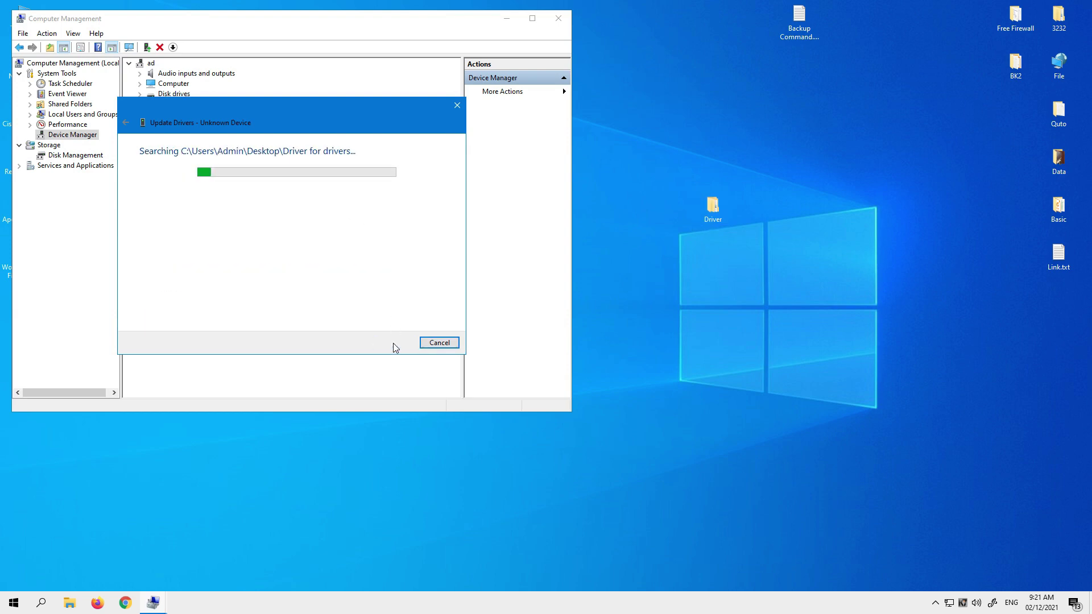
drag(301, 107, 544, 238)
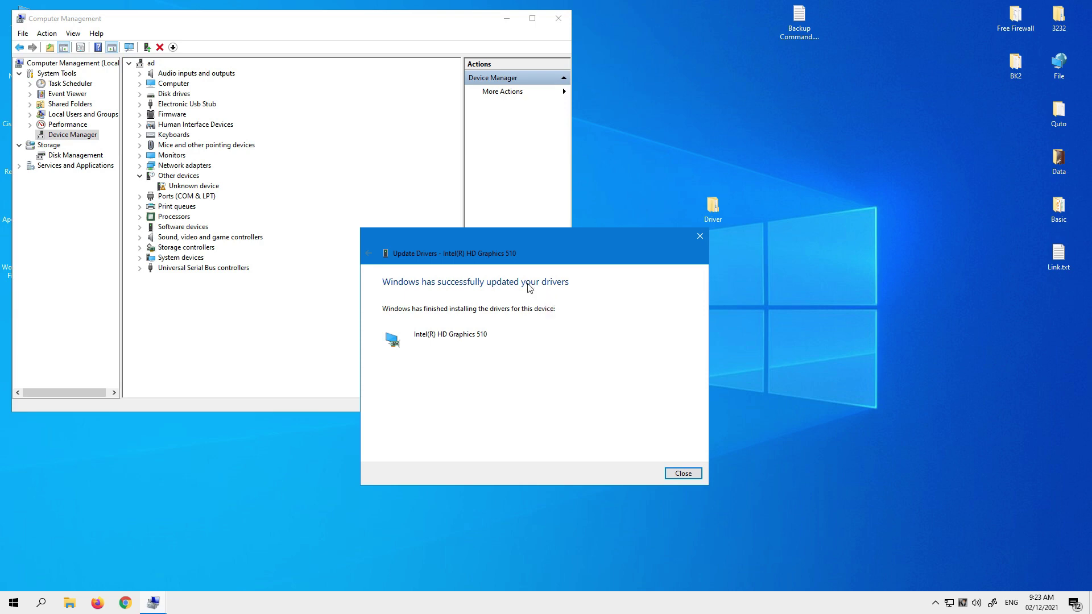
drag(491, 241, 624, 238)
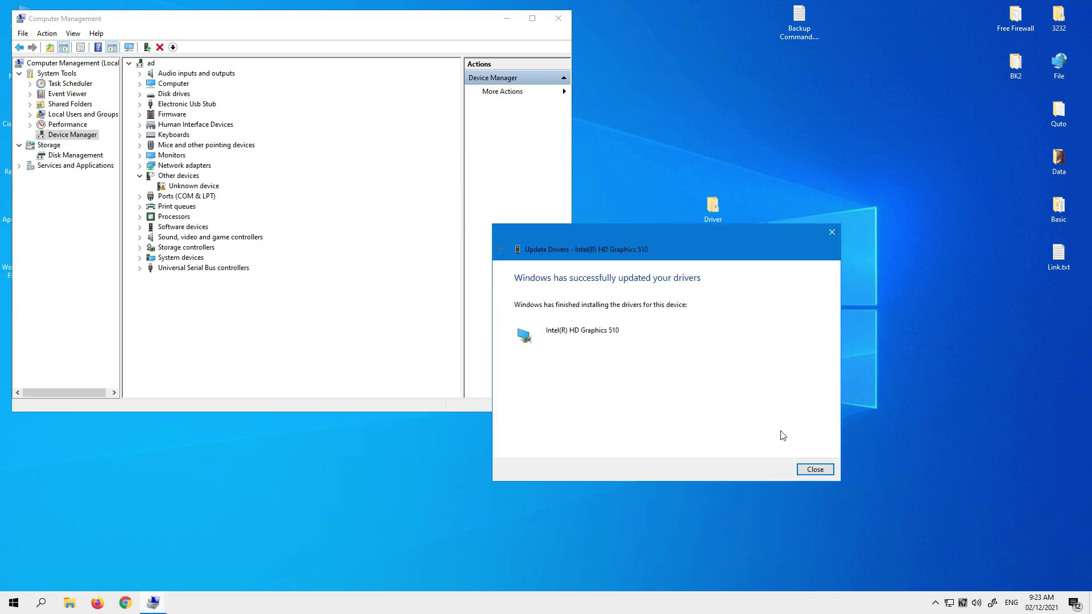
click(814, 470)
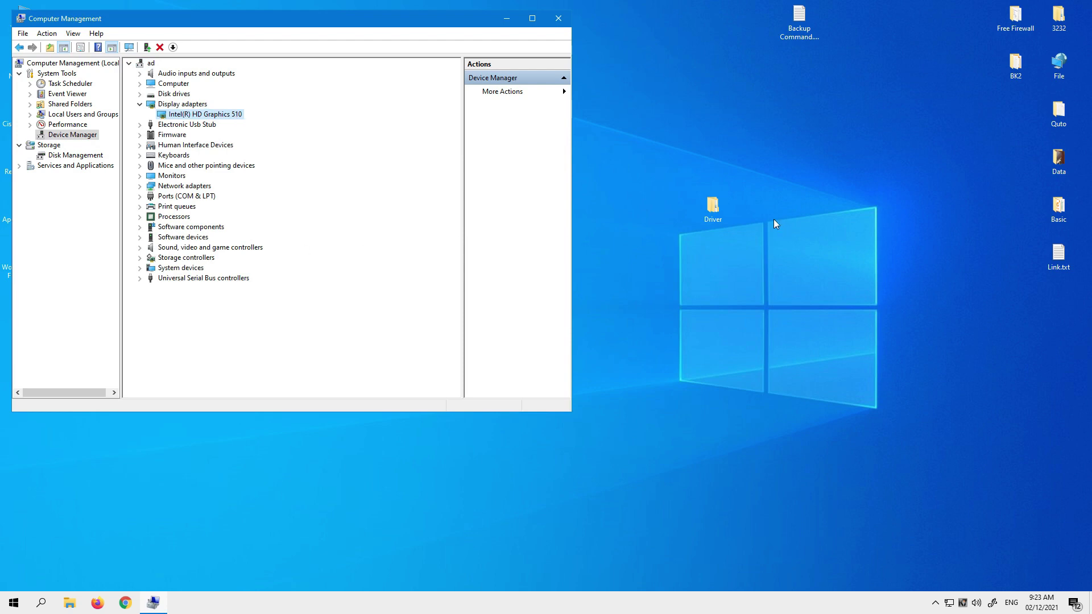
Look through the backed-up driver folders inside the desktop's Driver folder, and close its window.
double_click(718, 214)
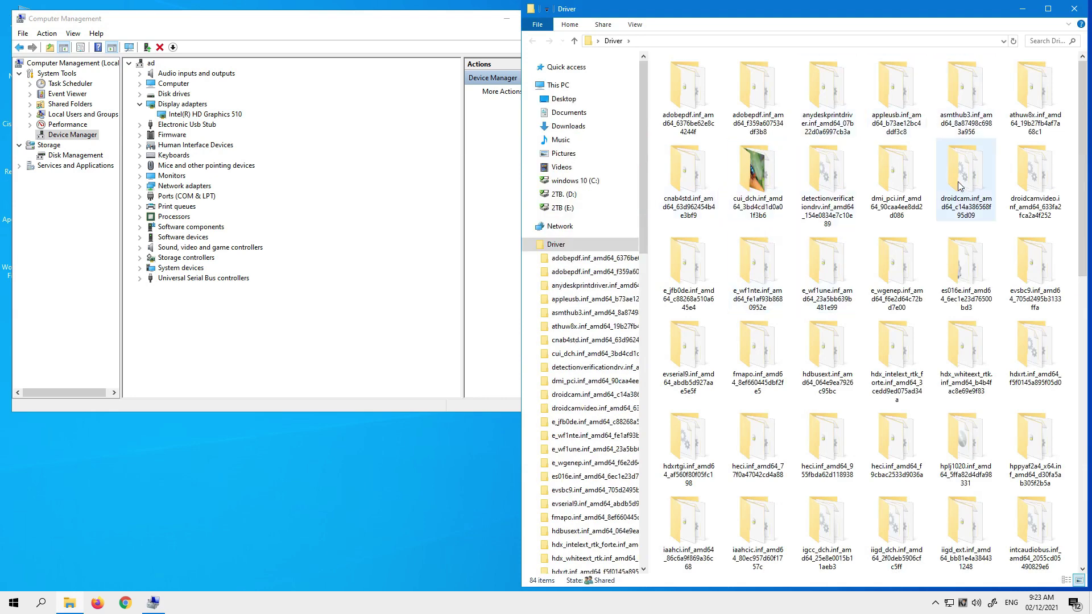
click(1075, 10)
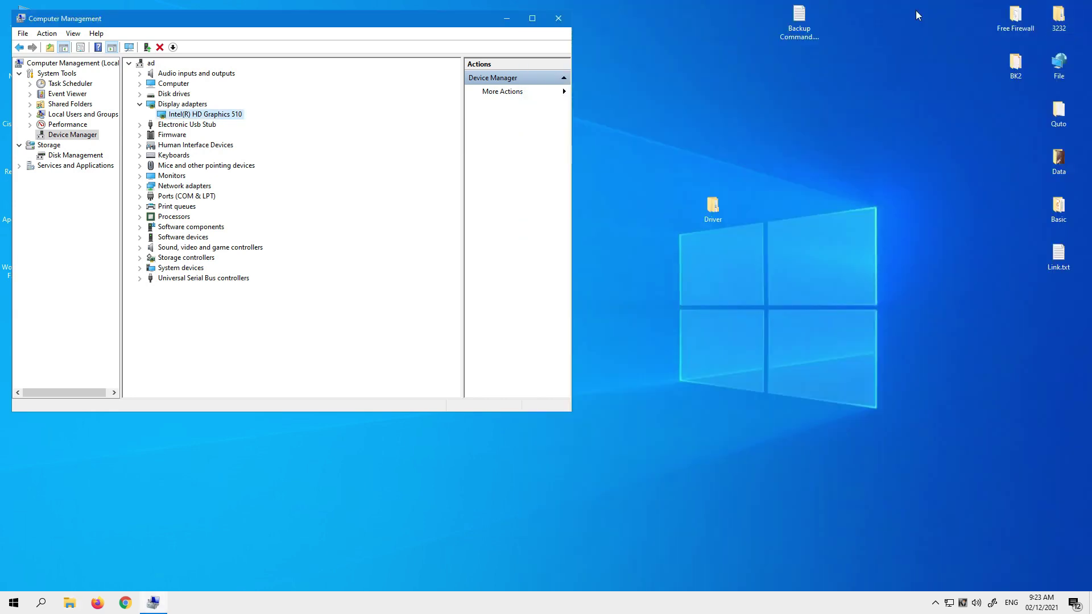